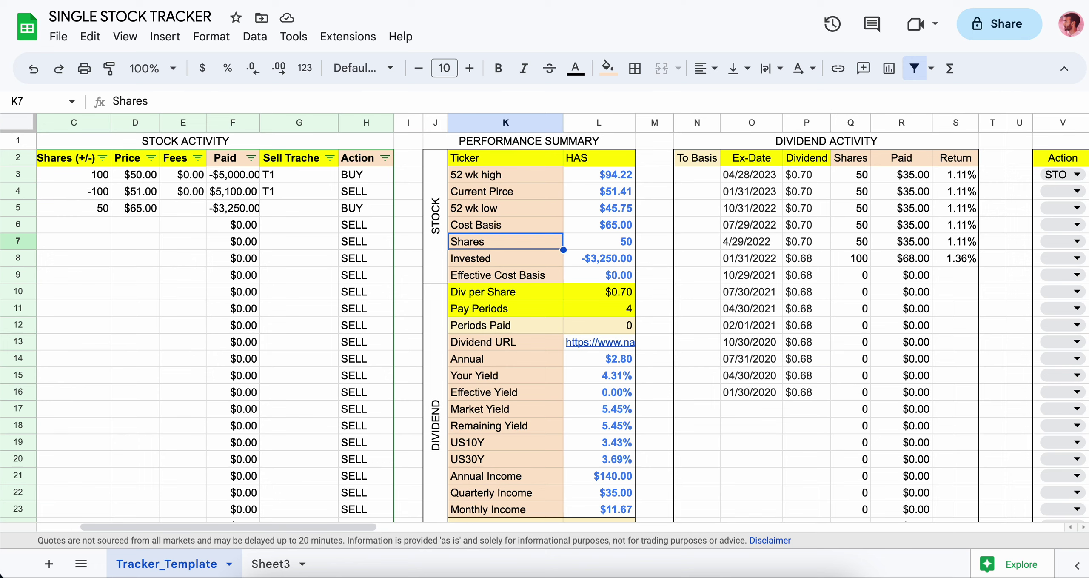
# Look over the Stock Activity and Dividend Activity sections and the Ticker entry in the Performance Summary
pyautogui.click(176, 140)
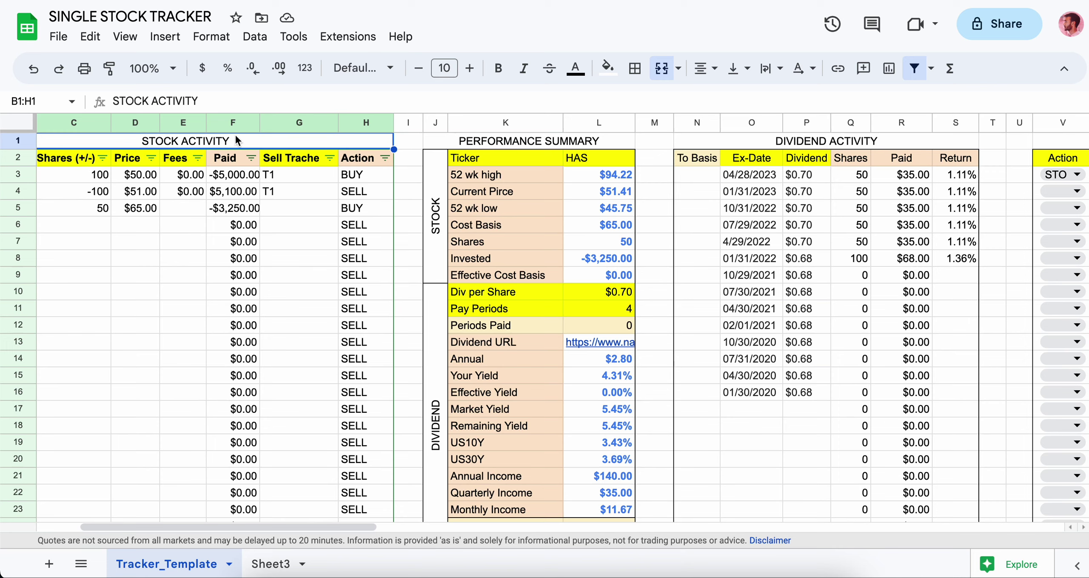
pyautogui.click(730, 144)
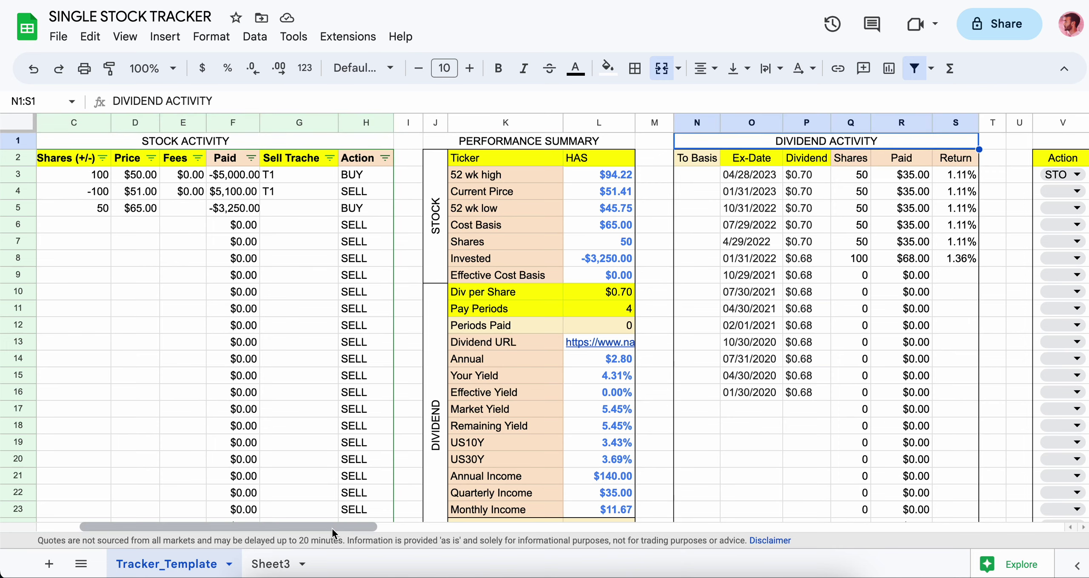
pyautogui.moveTo(333, 529); pyautogui.dragTo(315, 444)
pyautogui.moveTo(558, 158); pyautogui.dragTo(671, 155)
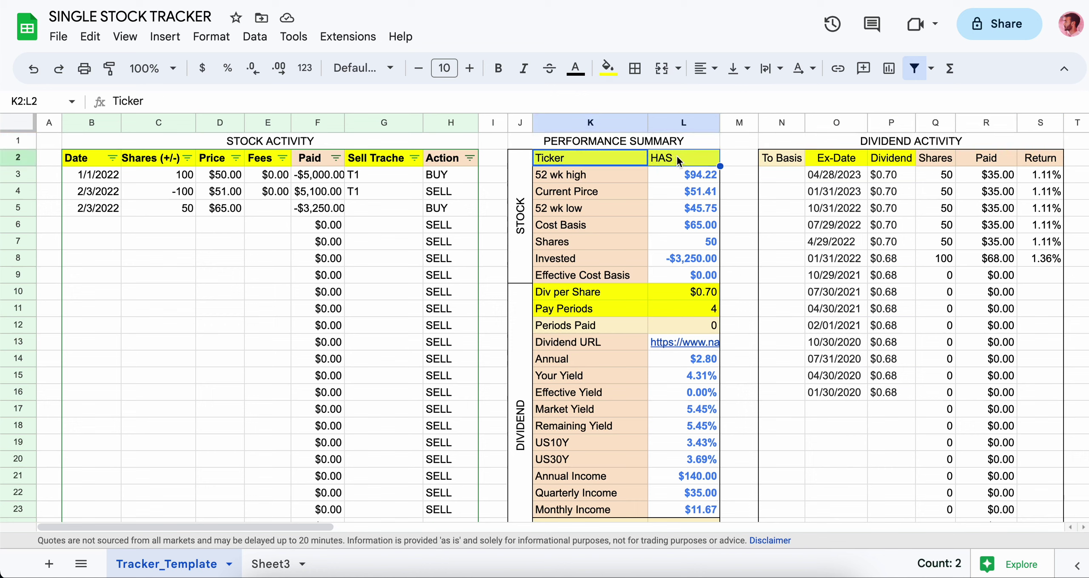
pyautogui.click(683, 161)
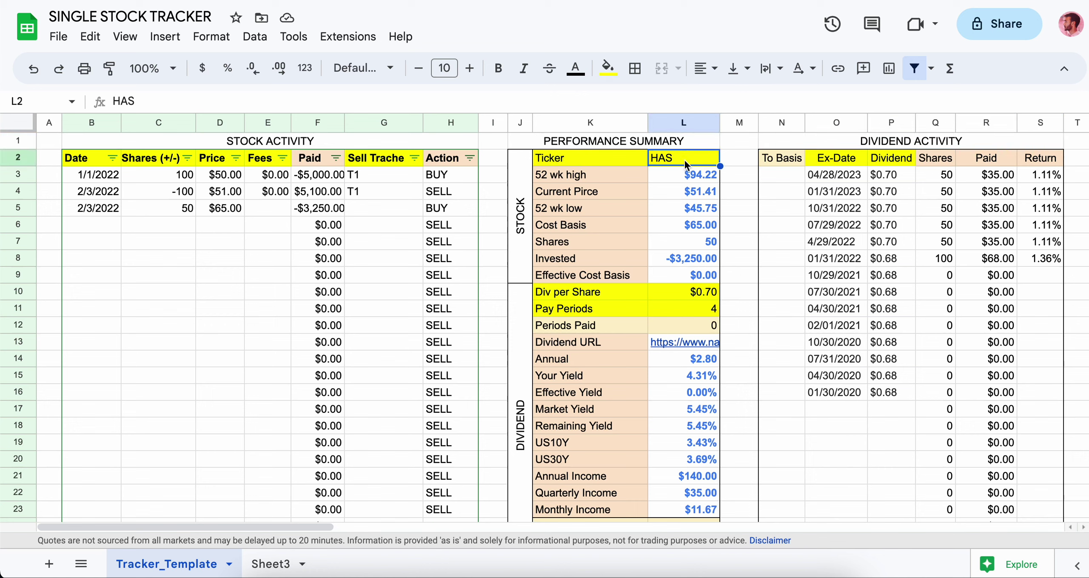
# Look up the options for duplicating the sheet, making a copy of the file and downloading it as Microsoft Excel (.xlsx)
pyautogui.click(229, 564)
pyautogui.click(355, 349)
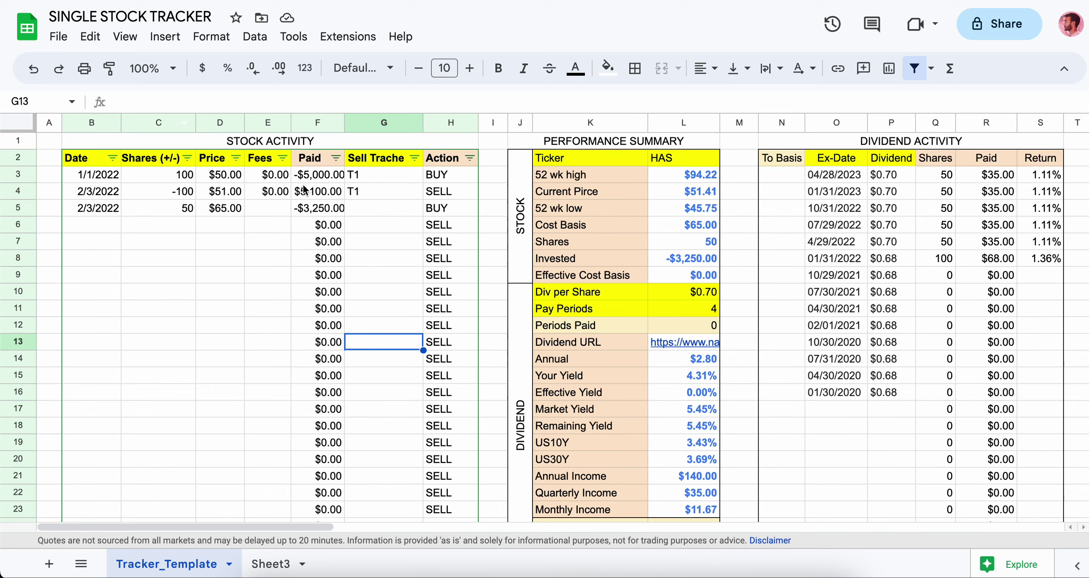
pyautogui.click(60, 38)
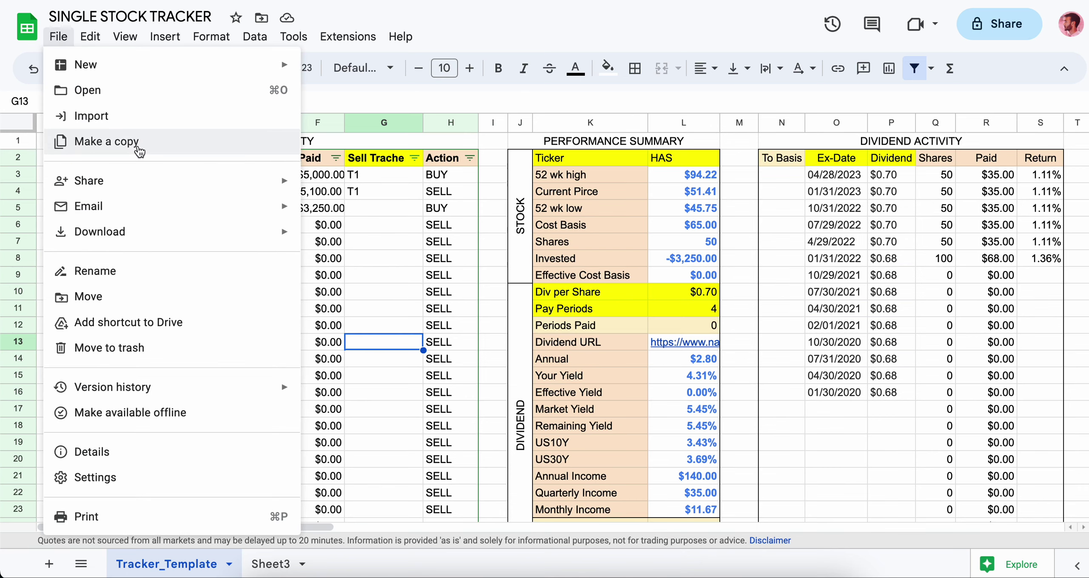
pyautogui.click(422, 193)
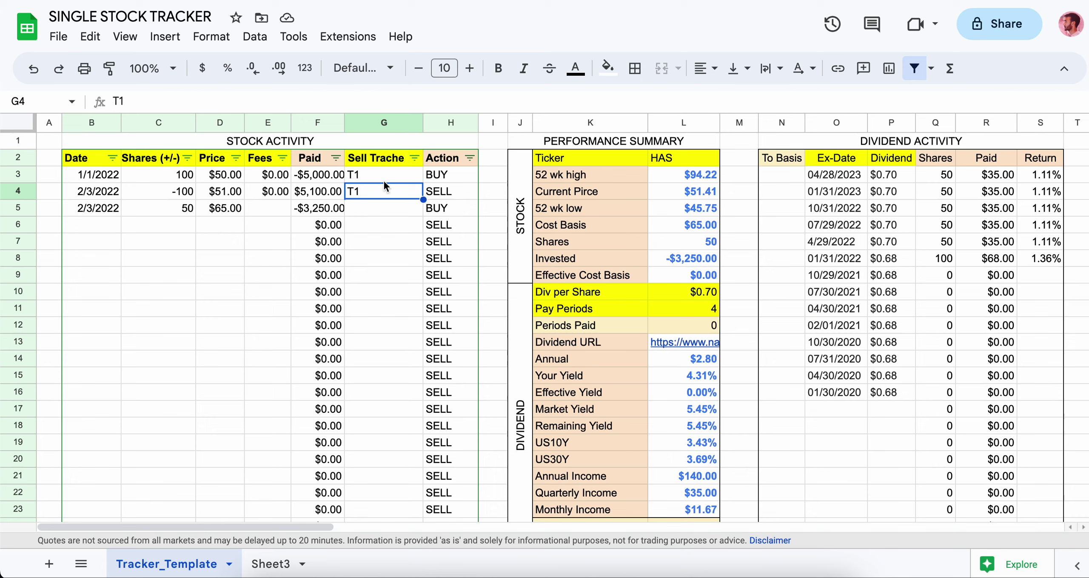
pyautogui.click(59, 37)
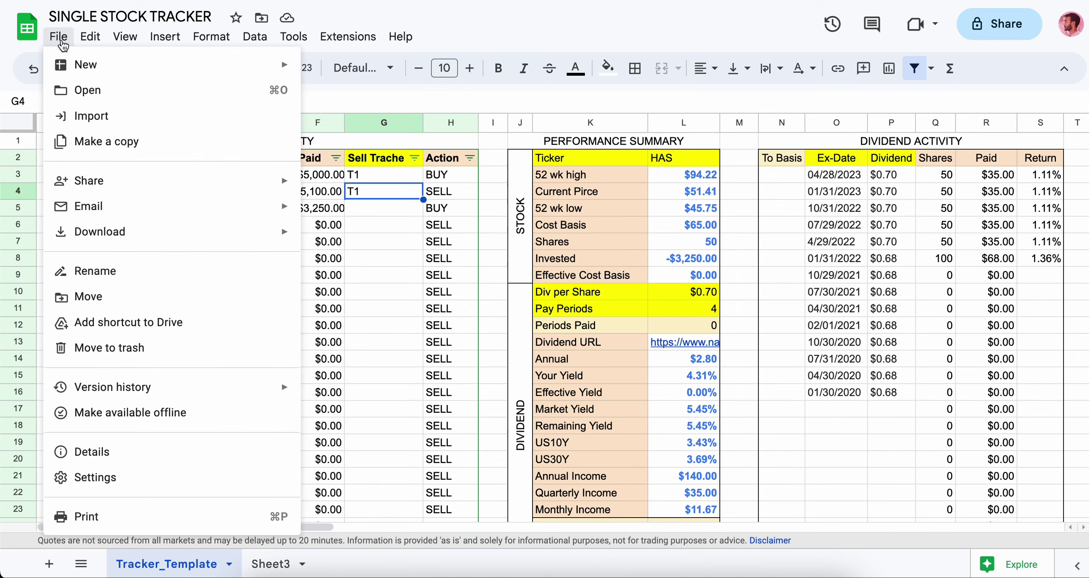
pyautogui.moveTo(128, 238)
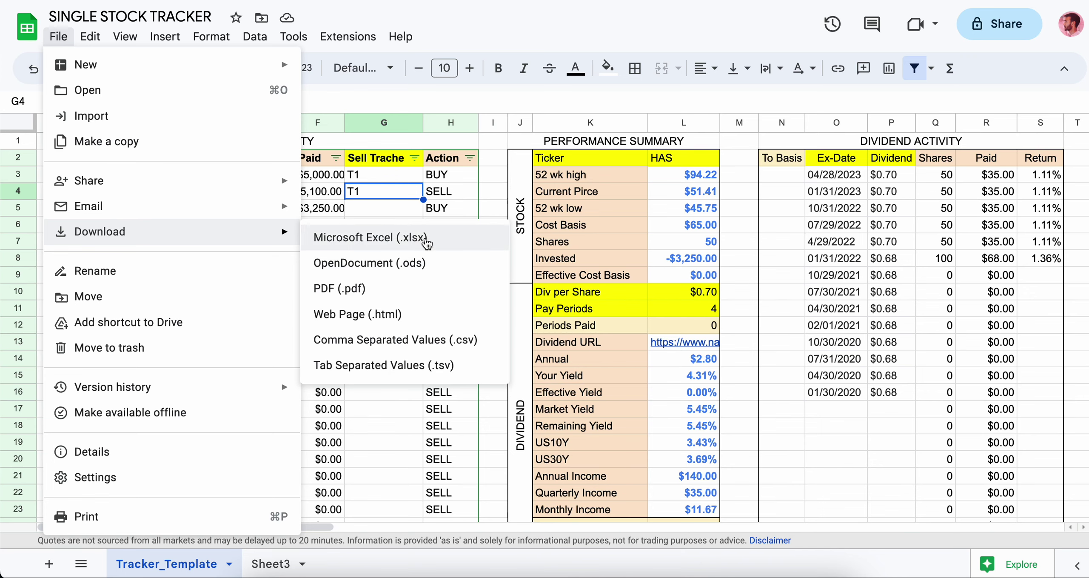
# Inspect the 52 wk low formula and the Ticker row it refers to in the Performance Summary
pyautogui.click(594, 213)
pyautogui.click(682, 211)
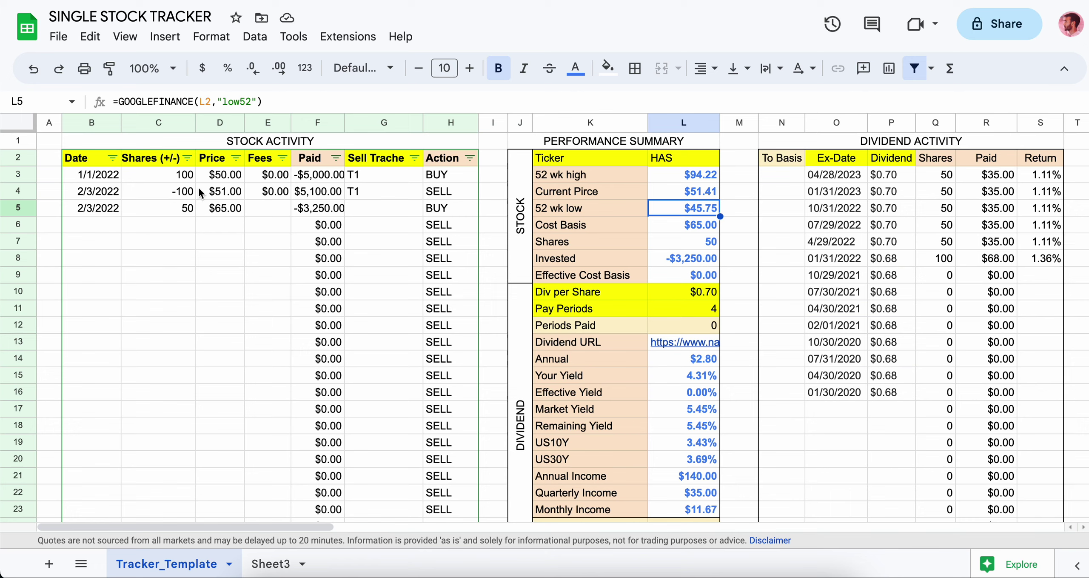
pyautogui.moveTo(621, 157); pyautogui.dragTo(678, 164)
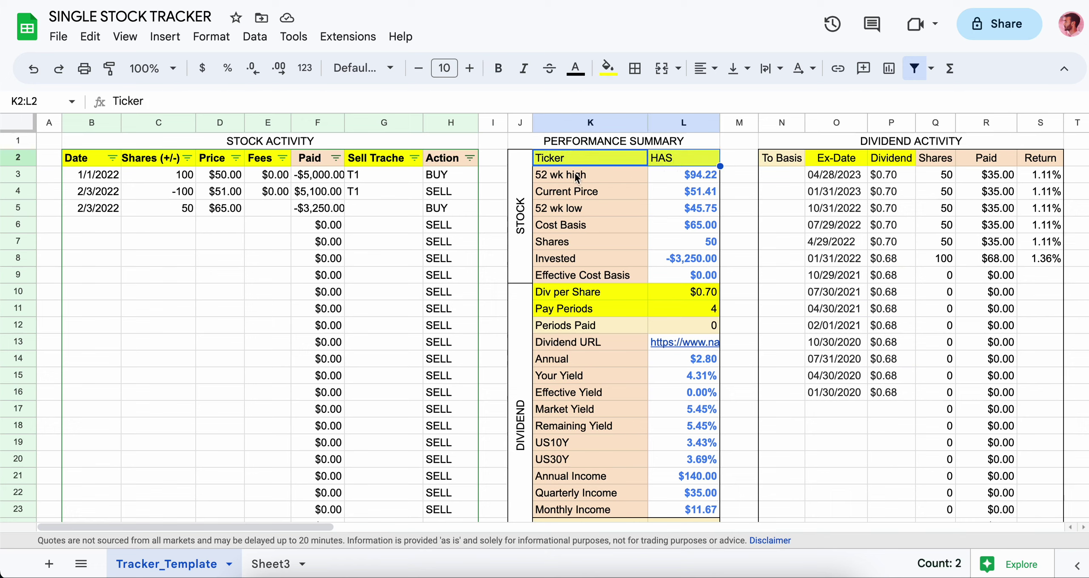
# Examine the first buy and sell rows of Stock Activity, including their signed share quantities and the Paid formulas
pyautogui.moveTo(106, 179); pyautogui.dragTo(418, 193)
pyautogui.click(168, 190)
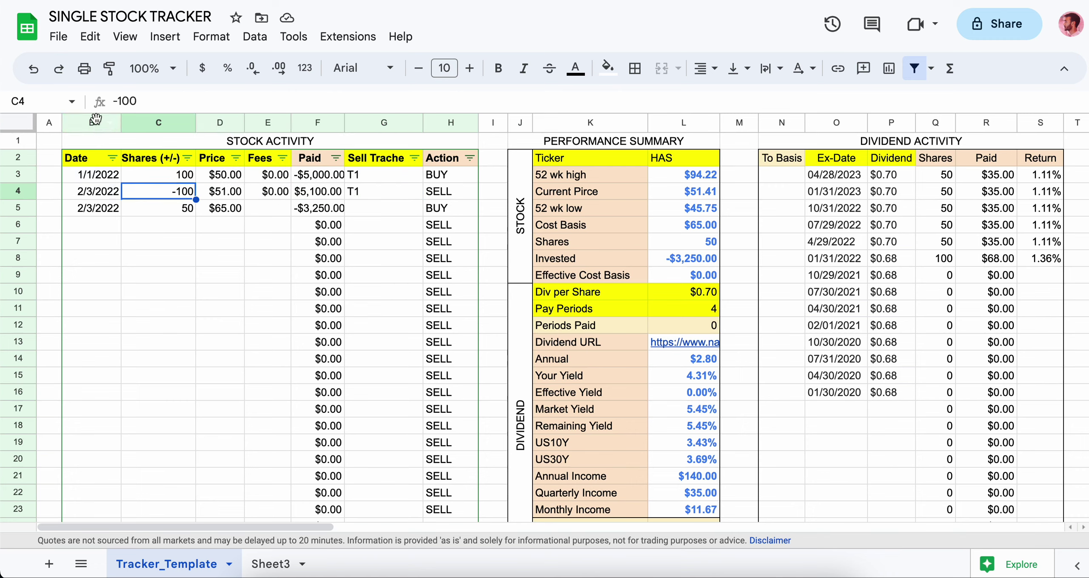
pyautogui.moveTo(91, 123); pyautogui.dragTo(440, 135)
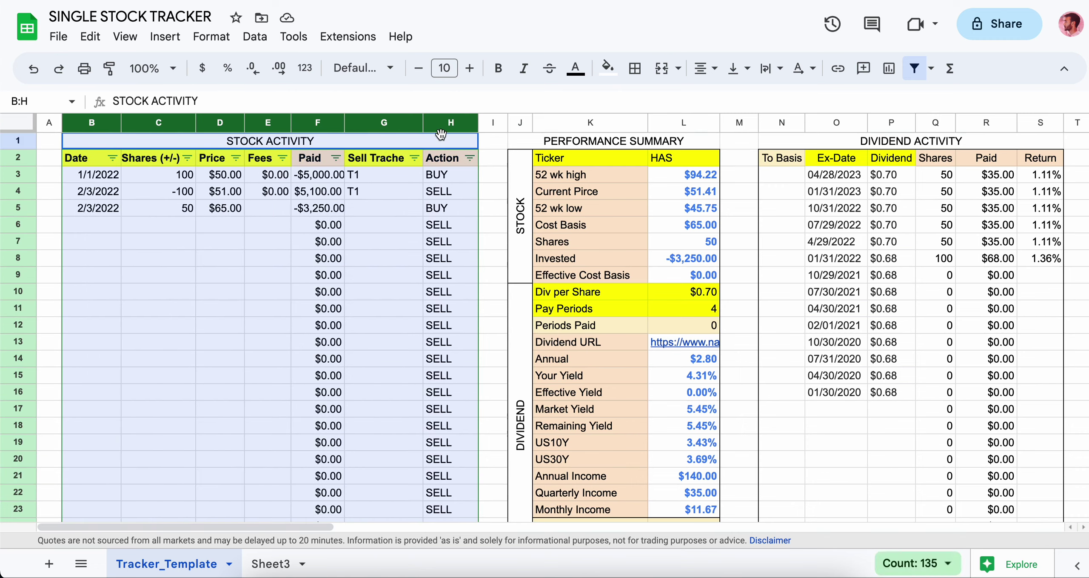
pyautogui.click(155, 177)
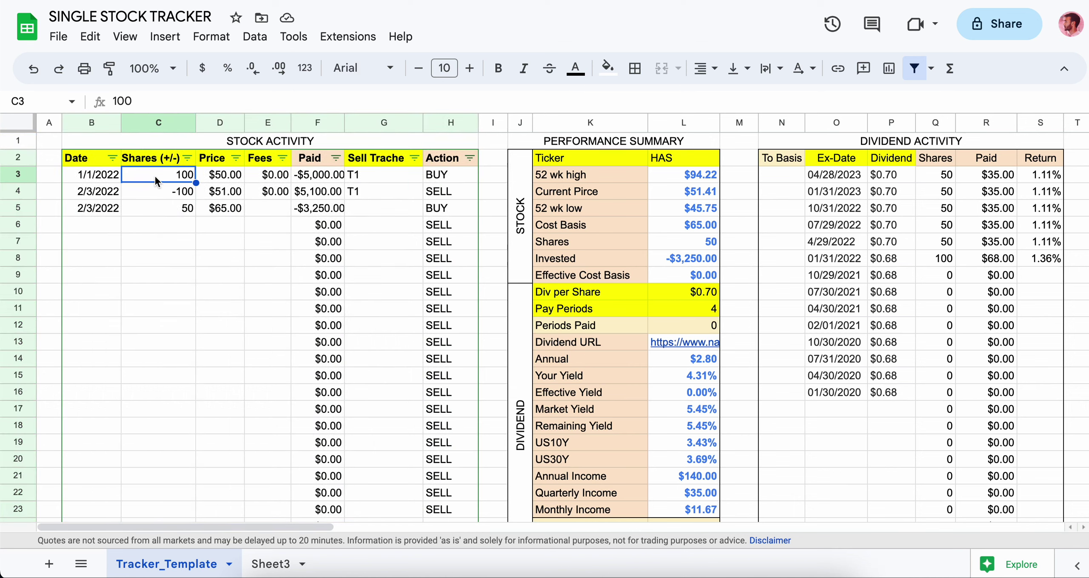
pyautogui.click(160, 189)
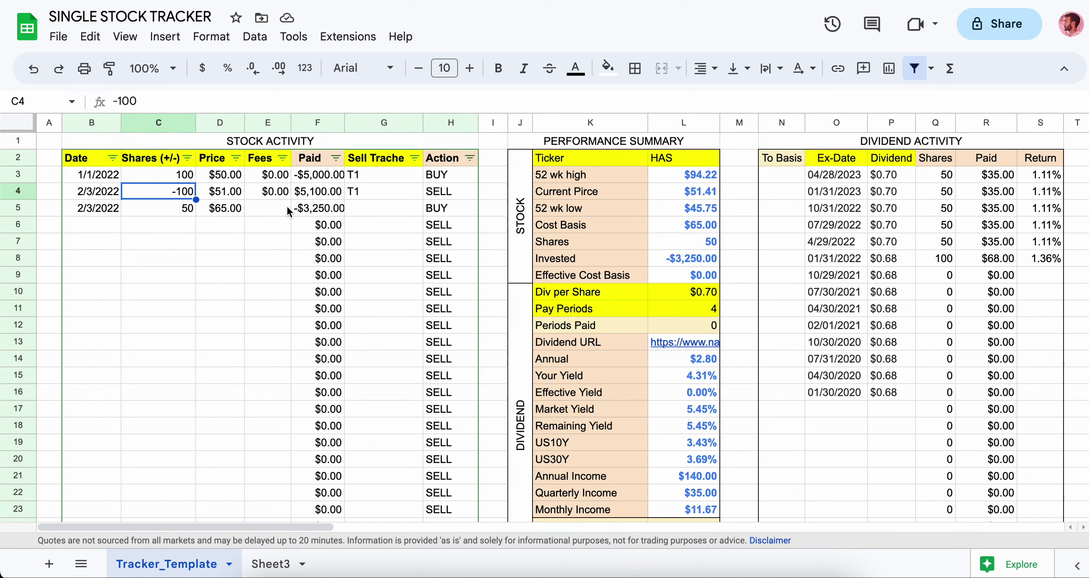
pyautogui.click(328, 177)
pyautogui.moveTo(190, 192); pyautogui.dragTo(315, 191)
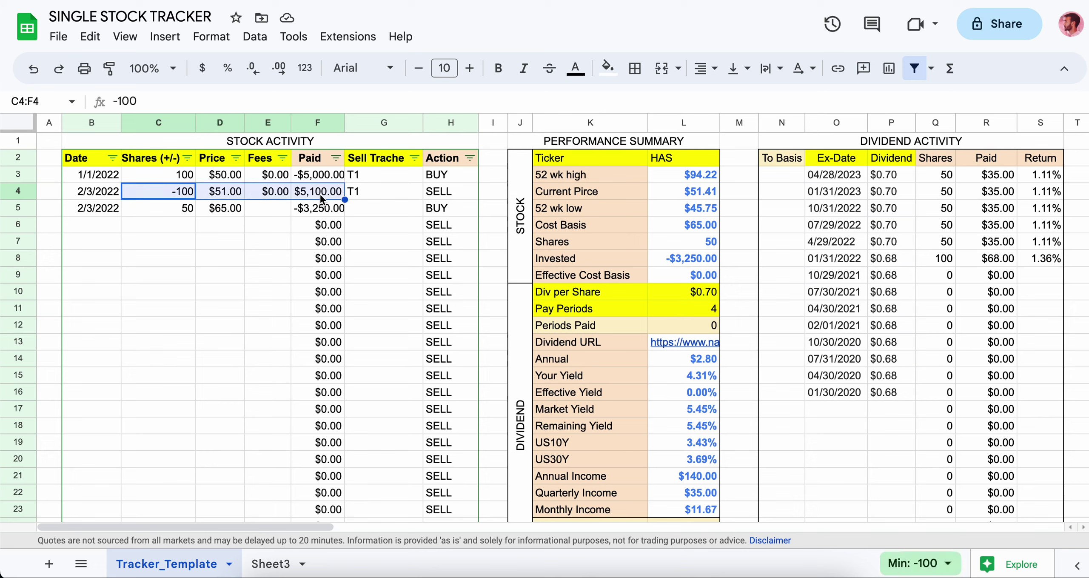
pyautogui.click(306, 190)
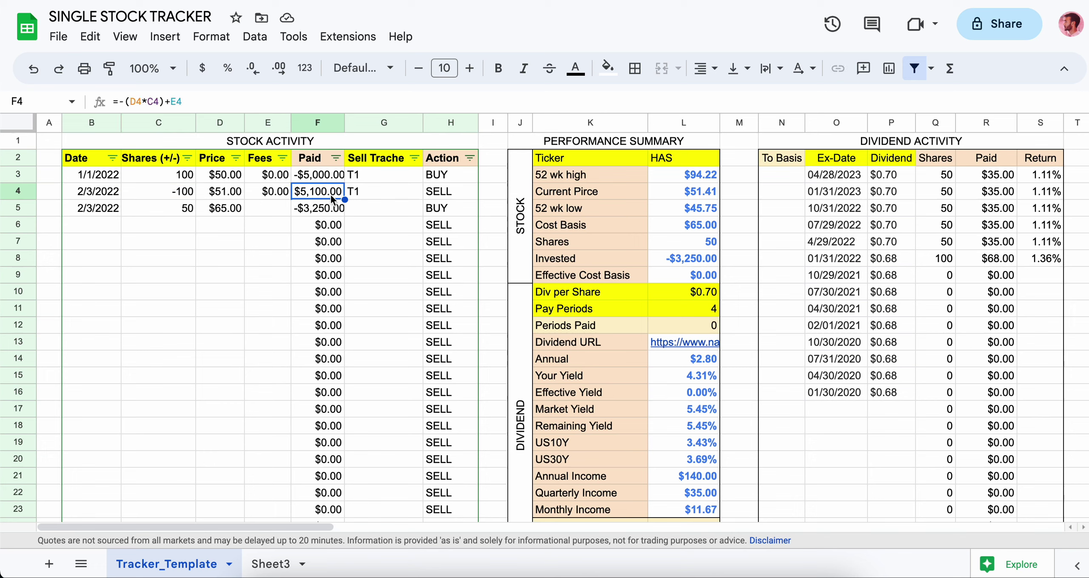
pyautogui.moveTo(187, 176); pyautogui.dragTo(323, 174)
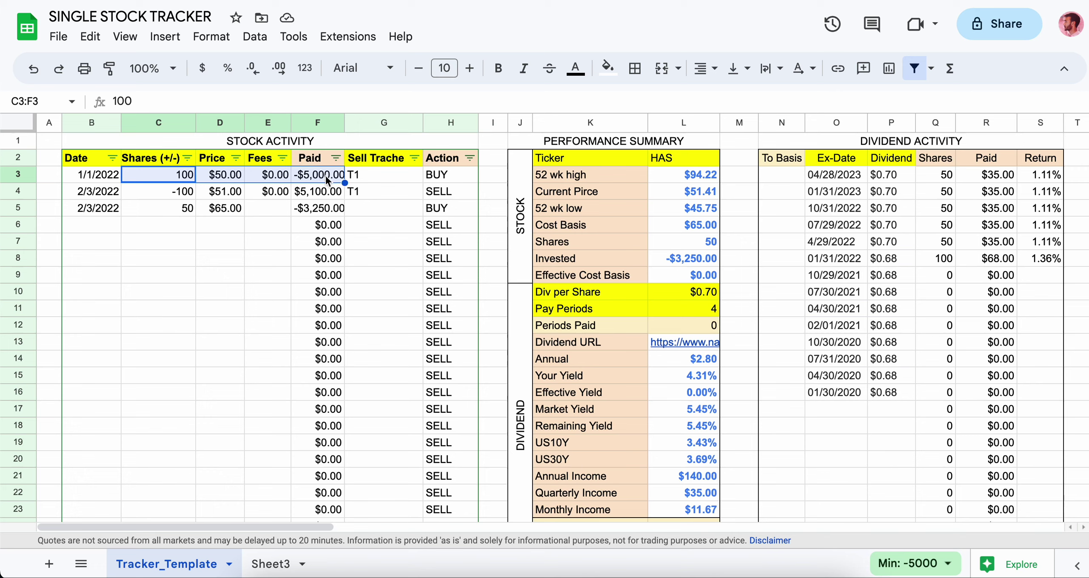
pyautogui.click(322, 176)
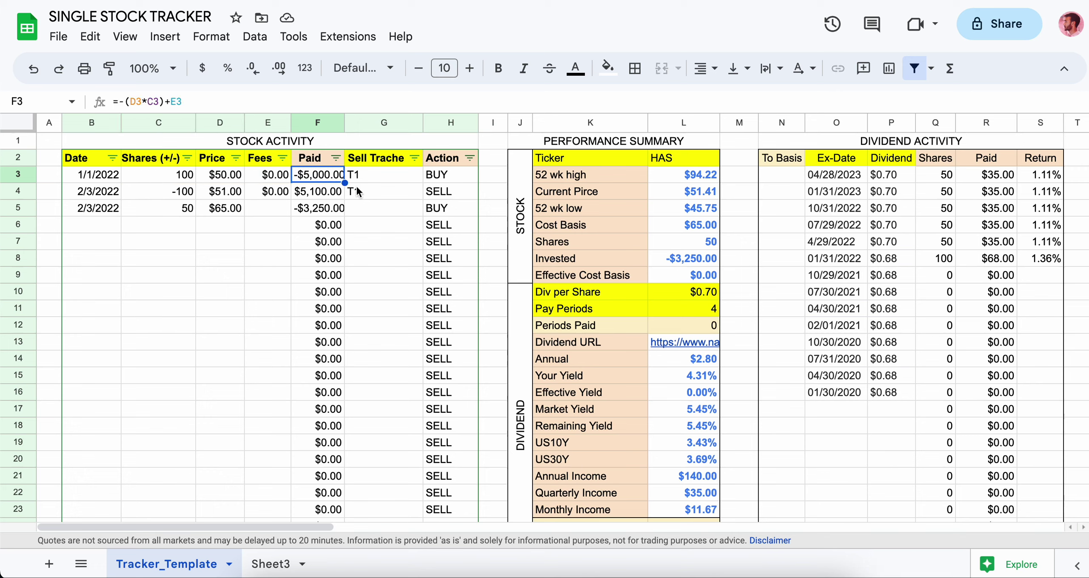
# Trace how the T1 buy and sell rows in Stock Activity feed the query in the Stock Returns section
pyautogui.moveTo(370, 177); pyautogui.dragTo(369, 189)
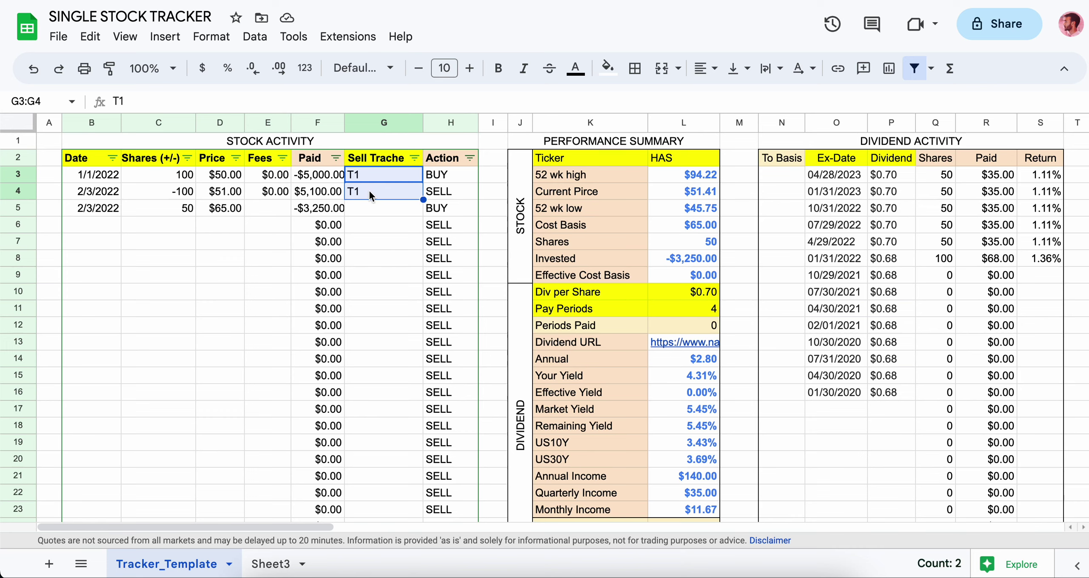
pyautogui.moveTo(289, 528); pyautogui.dragTo(733, 526)
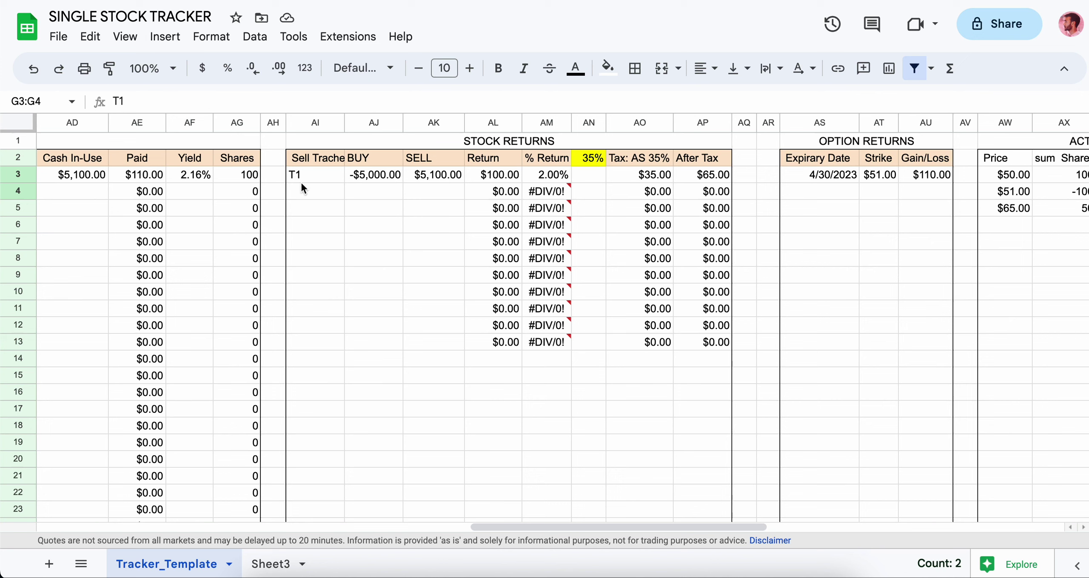
pyautogui.moveTo(301, 179); pyautogui.dragTo(460, 179)
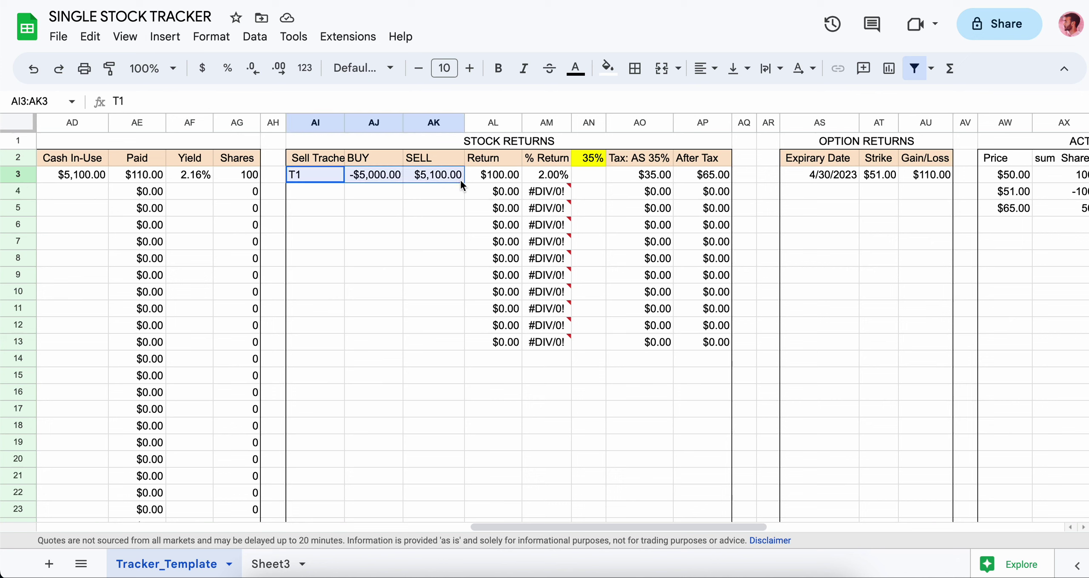
pyautogui.moveTo(317, 160)
pyautogui.mouseDown()
pyautogui.moveTo(320, 169)
pyautogui.moveTo(413, 171)
pyautogui.moveTo(327, 168)
pyautogui.mouseUp()
pyautogui.moveTo(584, 528); pyautogui.dragTo(166, 534)
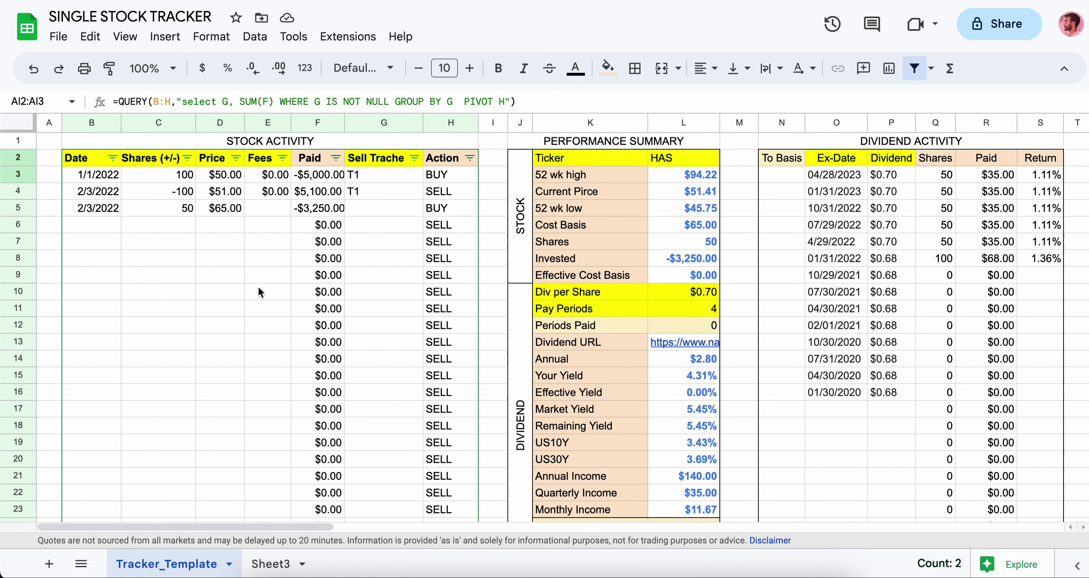
pyautogui.click(366, 178)
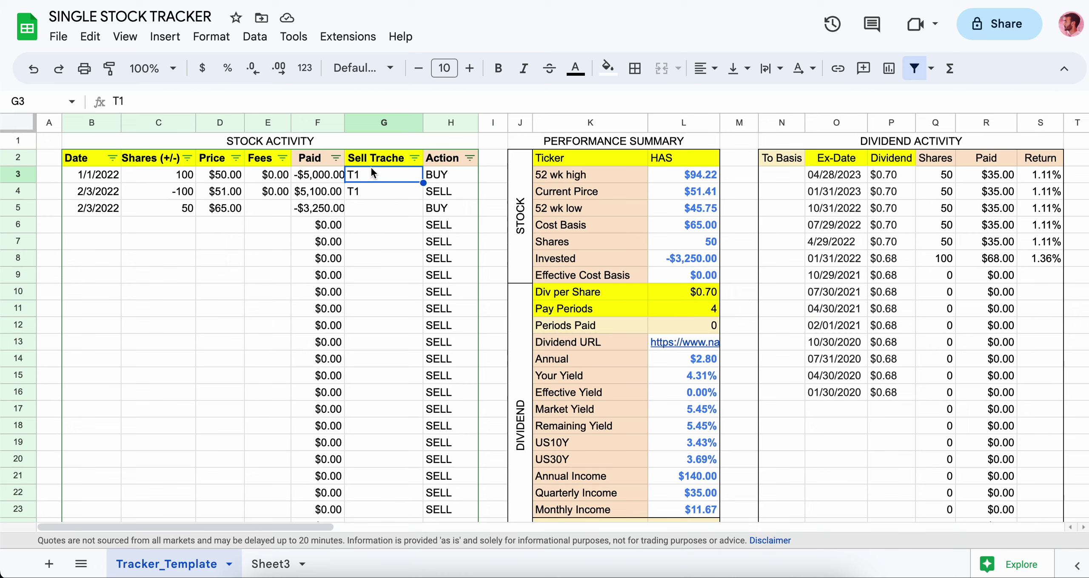
pyautogui.moveTo(371, 173); pyautogui.dragTo(443, 174)
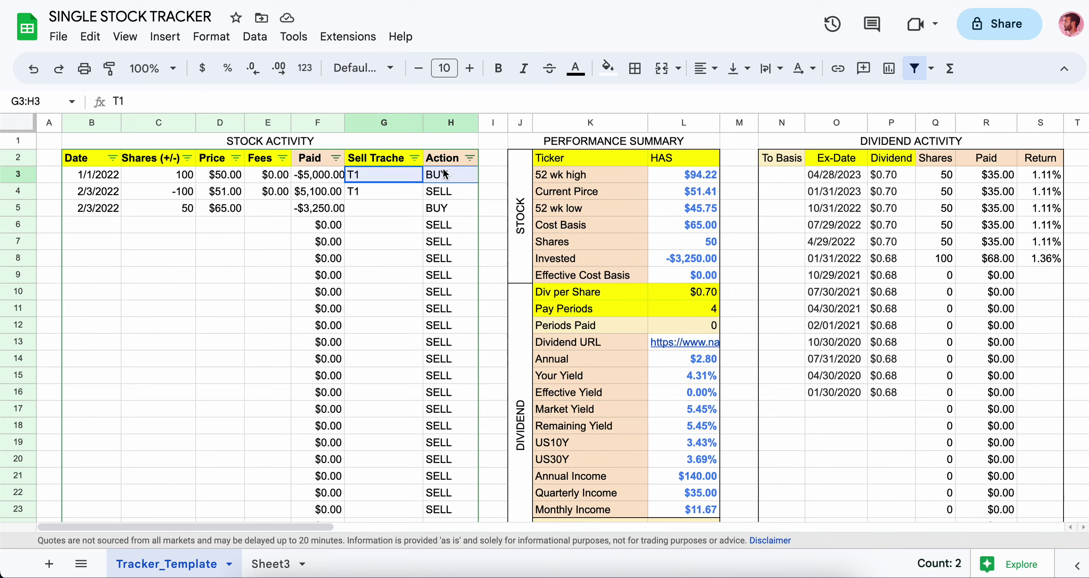
pyautogui.moveTo(379, 193); pyautogui.dragTo(442, 192)
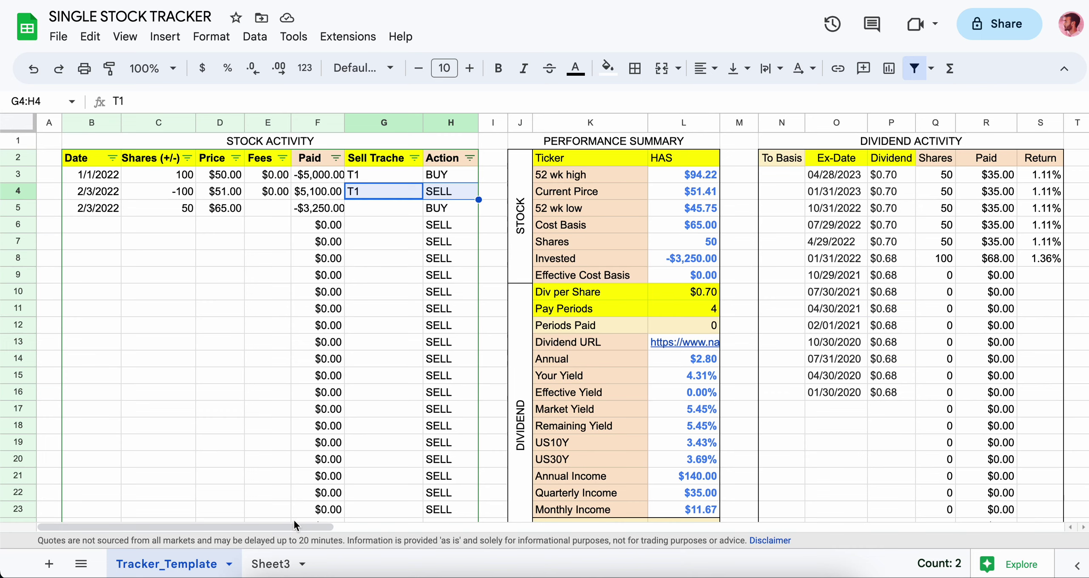
# Examine the Dividend Activity ex-dates and how the Shares formulas use them with the Stock Activity dates, including the 01/31/2022 row
pyautogui.moveTo(294, 524); pyautogui.dragTo(373, 526)
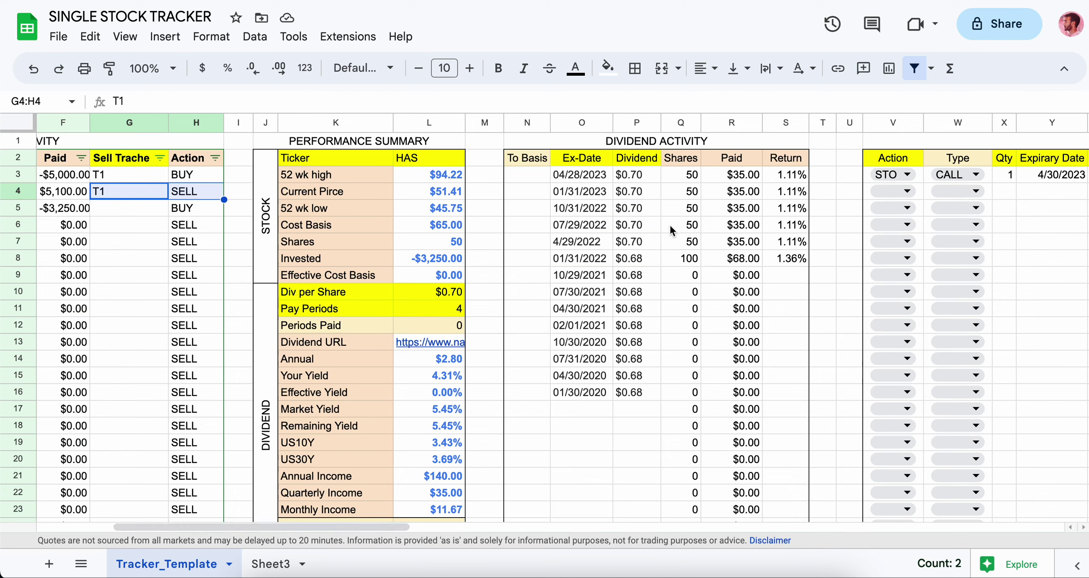
pyautogui.moveTo(582, 161); pyautogui.dragTo(674, 395)
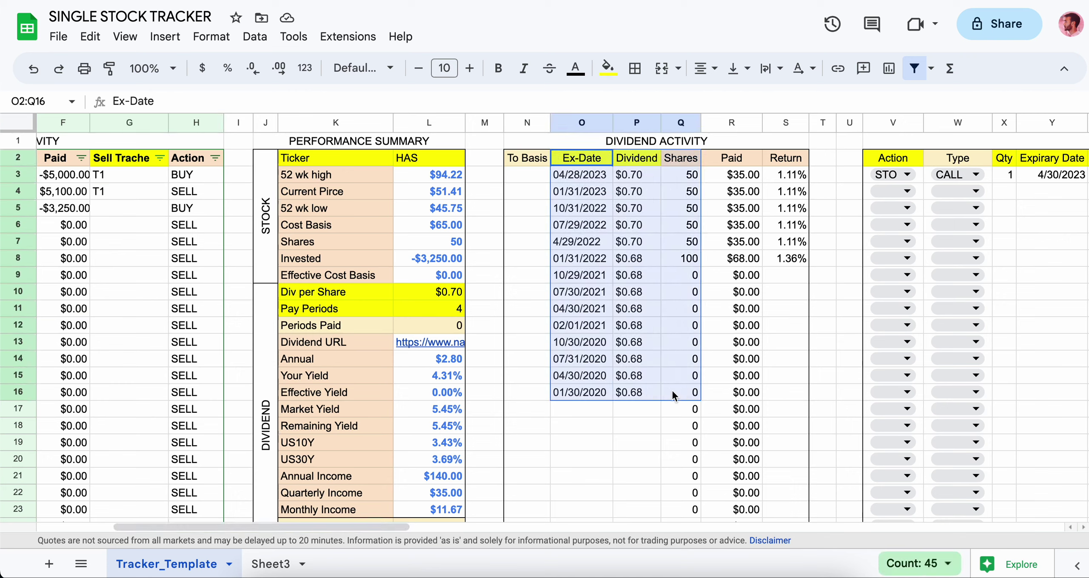
pyautogui.click(586, 177)
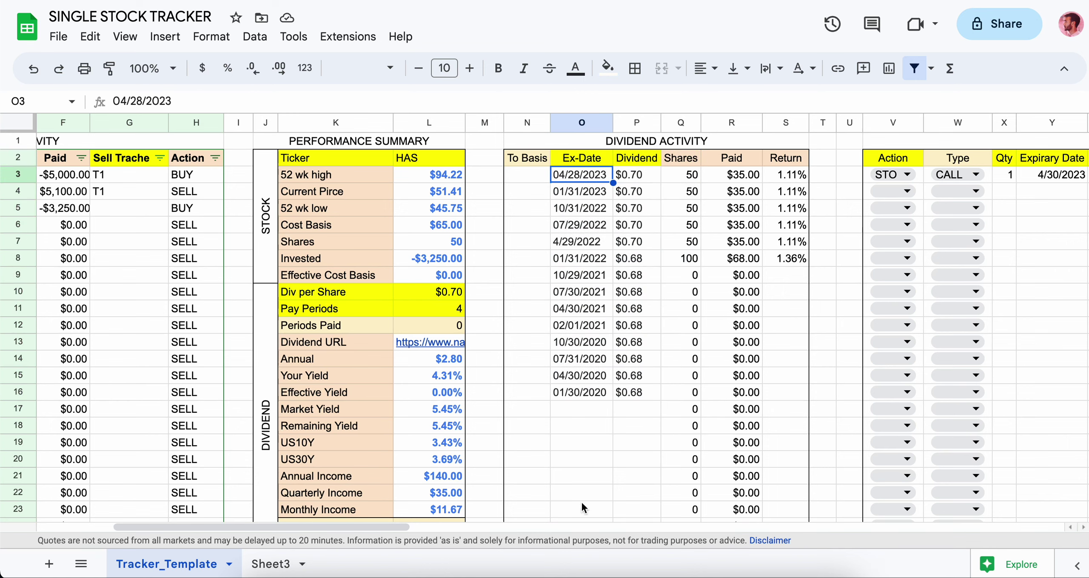
pyautogui.moveTo(385, 527); pyautogui.dragTo(309, 526)
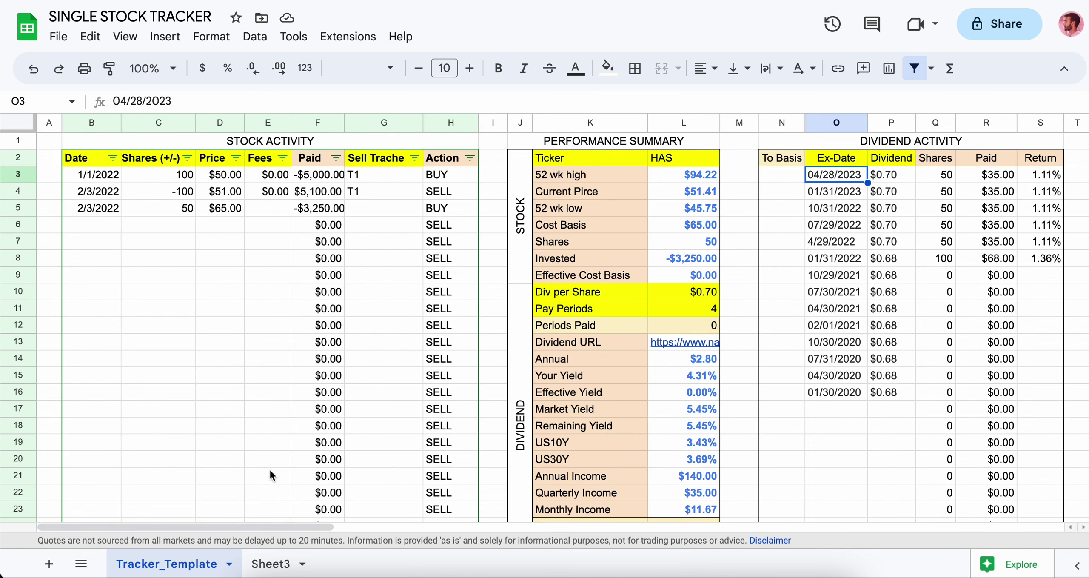
pyautogui.click(86, 163)
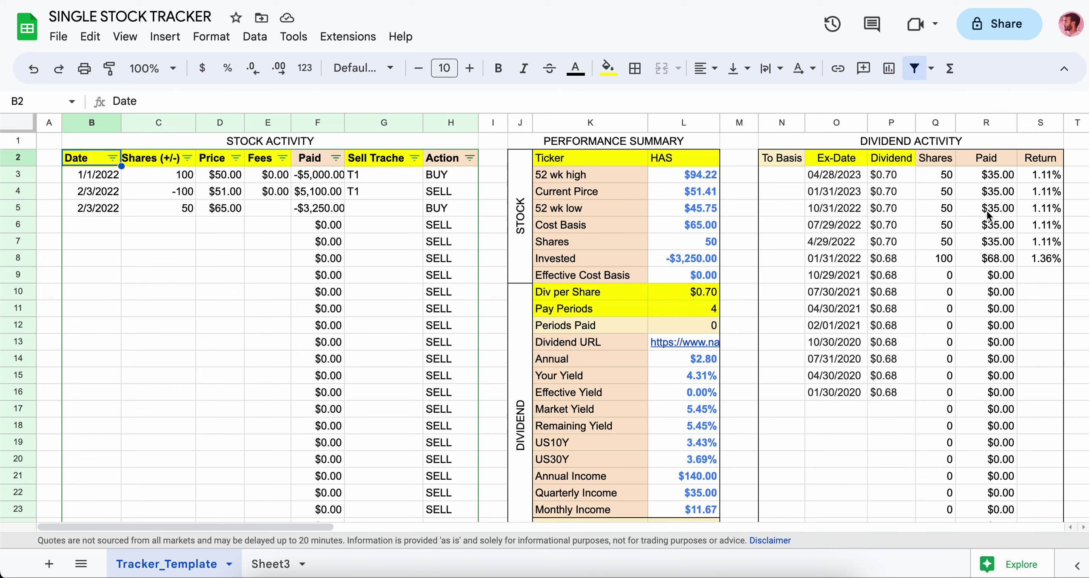
pyautogui.click(950, 176)
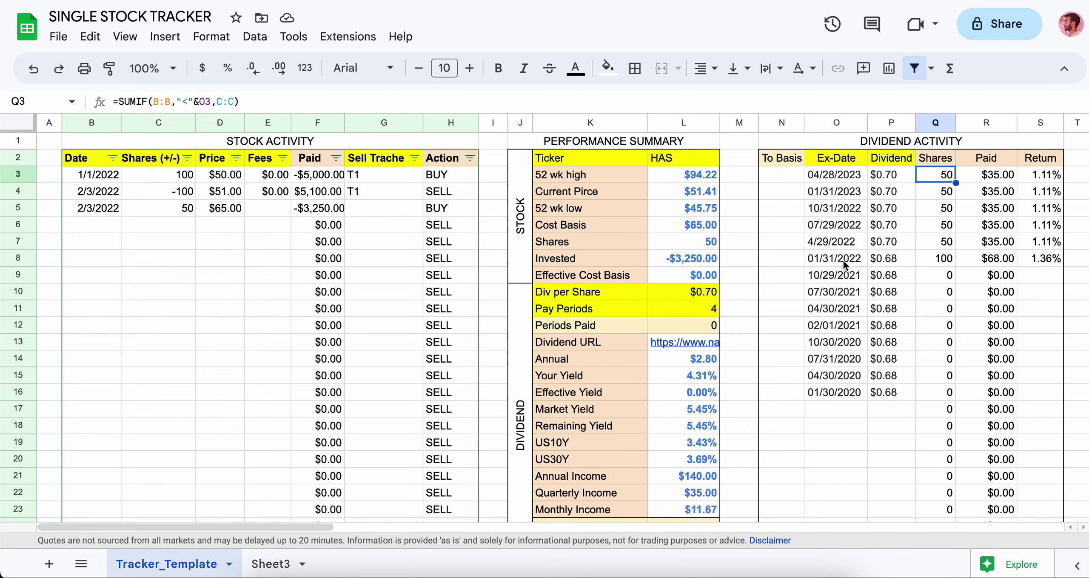
pyautogui.moveTo(843, 259); pyautogui.dragTo(1045, 260)
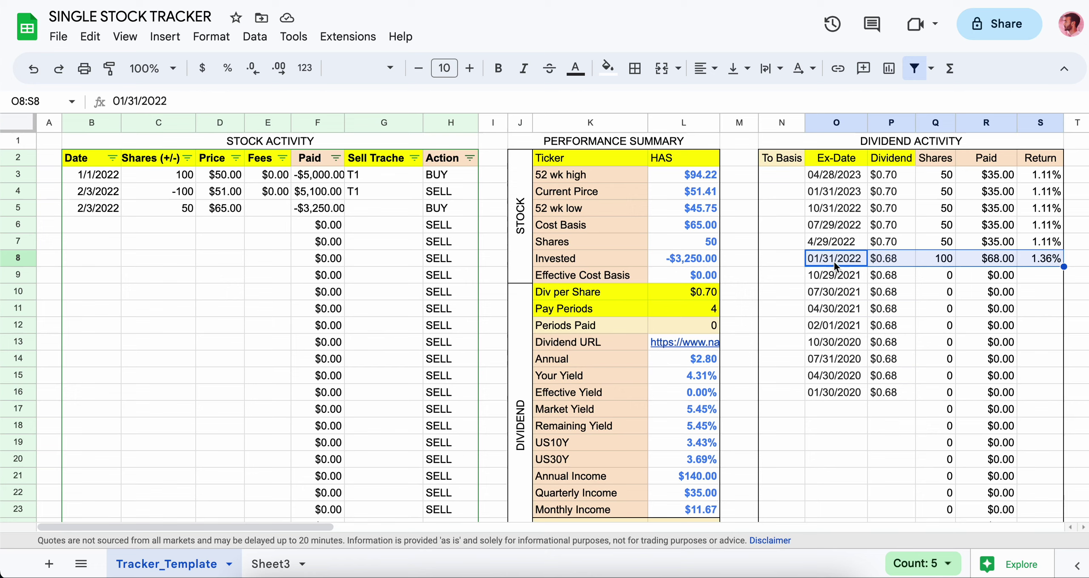
pyautogui.click(945, 260)
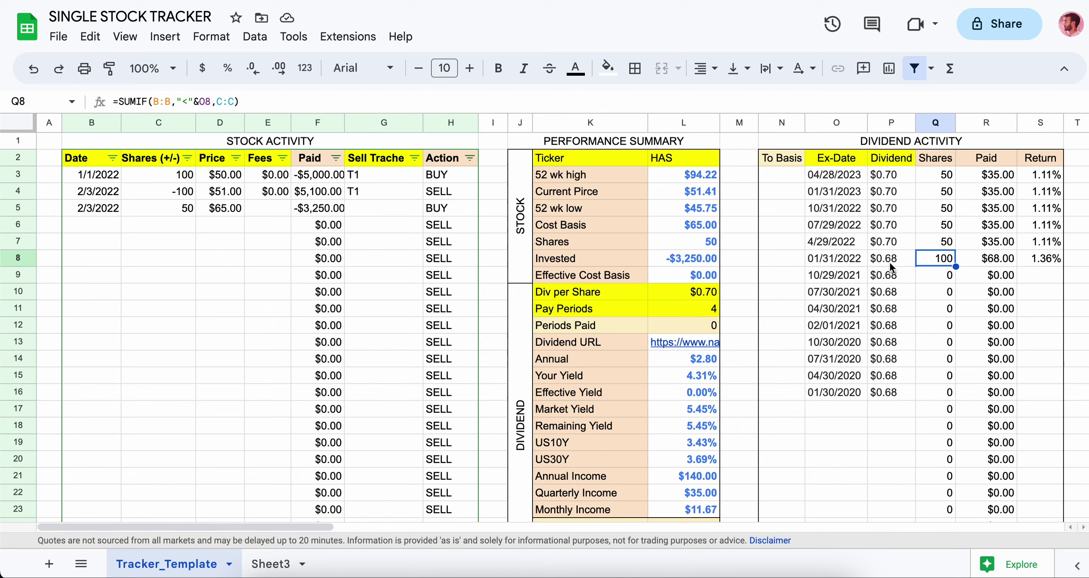
pyautogui.click(846, 263)
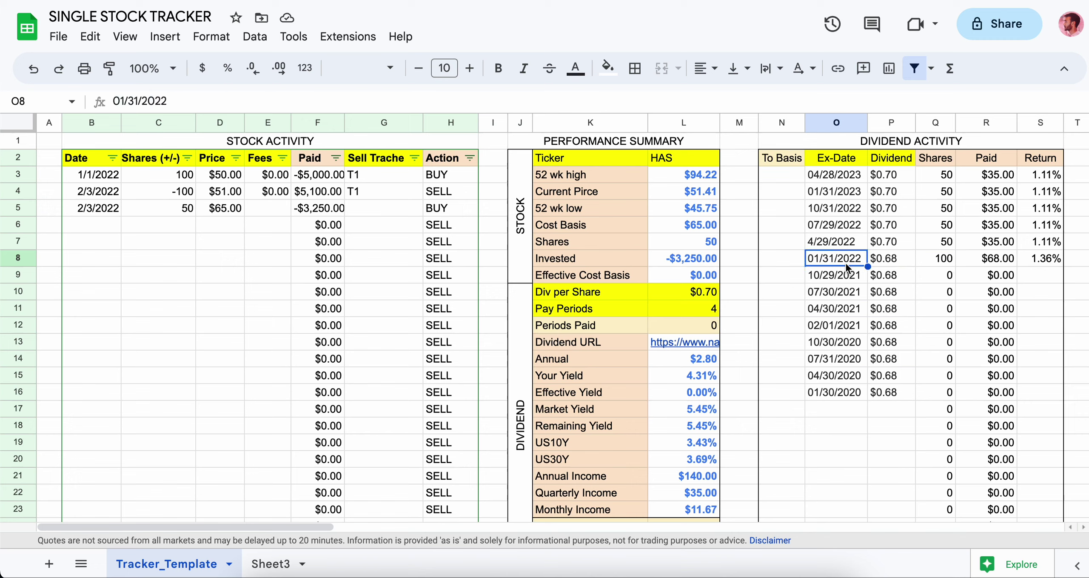
# Set the first buy's date in Stock Activity to 1/31/2022 and check the 01/31/2022 row of Dividend Activity
pyautogui.click(165, 182)
pyautogui.click(106, 179)
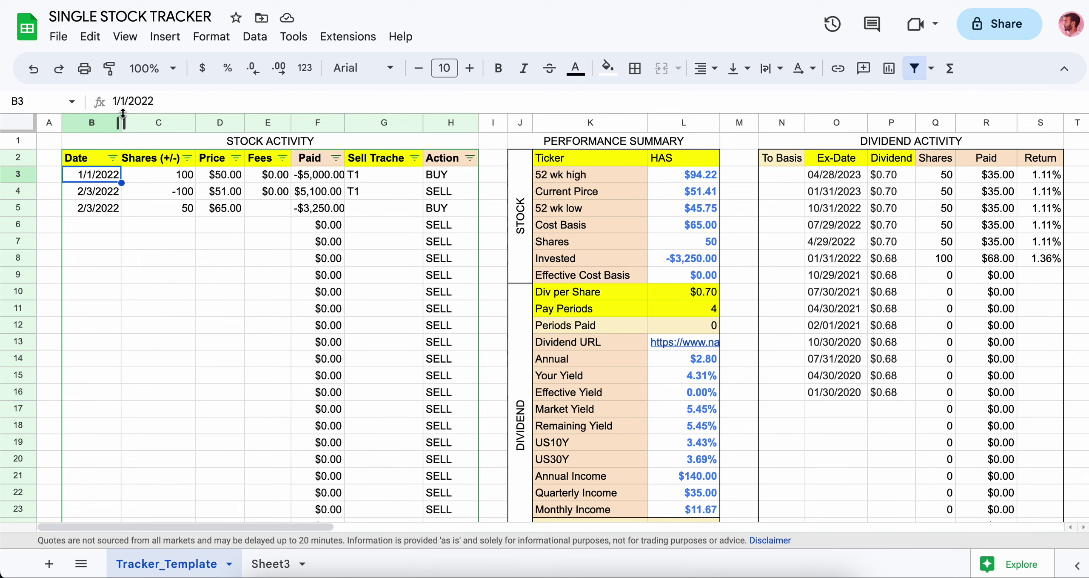
pyautogui.click(124, 101)
pyautogui.write('3')
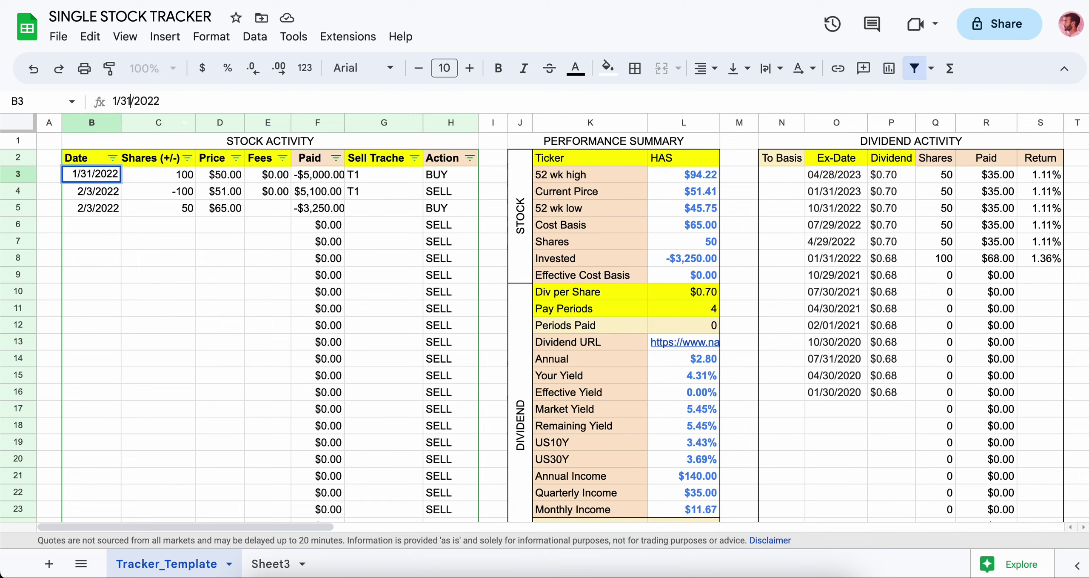
pyautogui.press('Return')
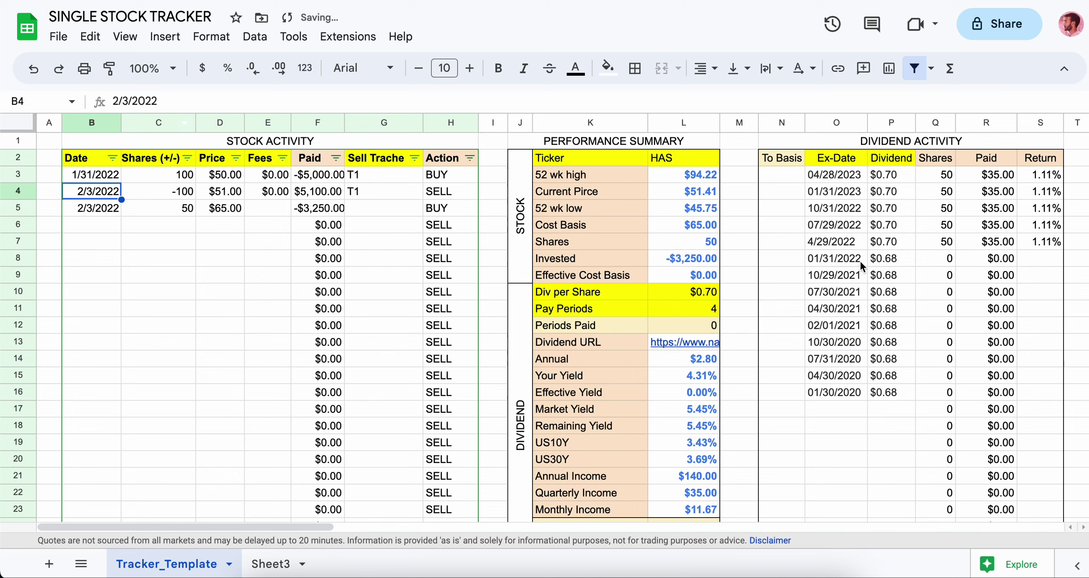
pyautogui.moveTo(847, 257); pyautogui.dragTo(1036, 265)
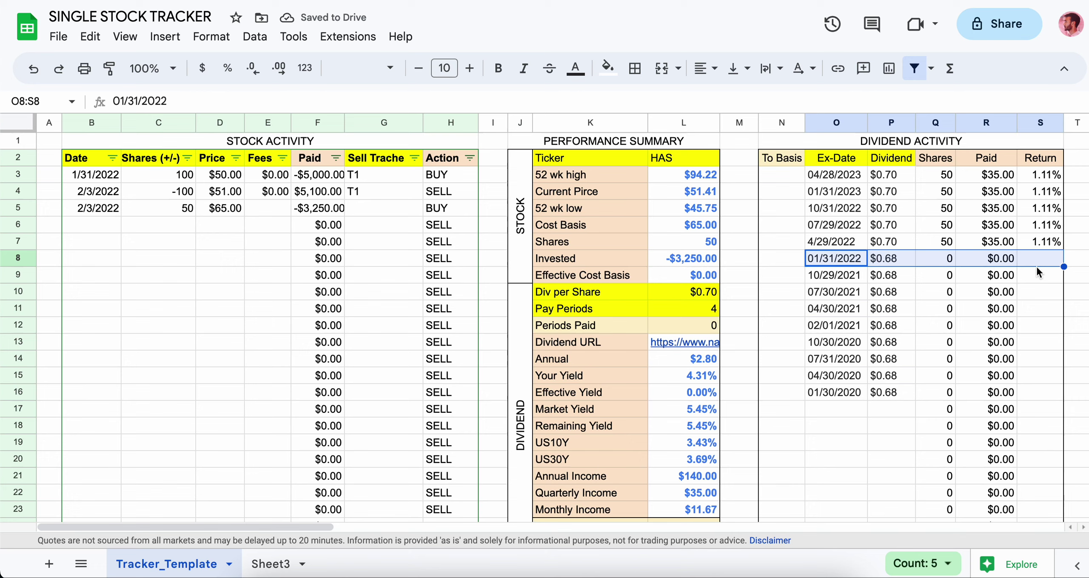
pyautogui.press('Return')
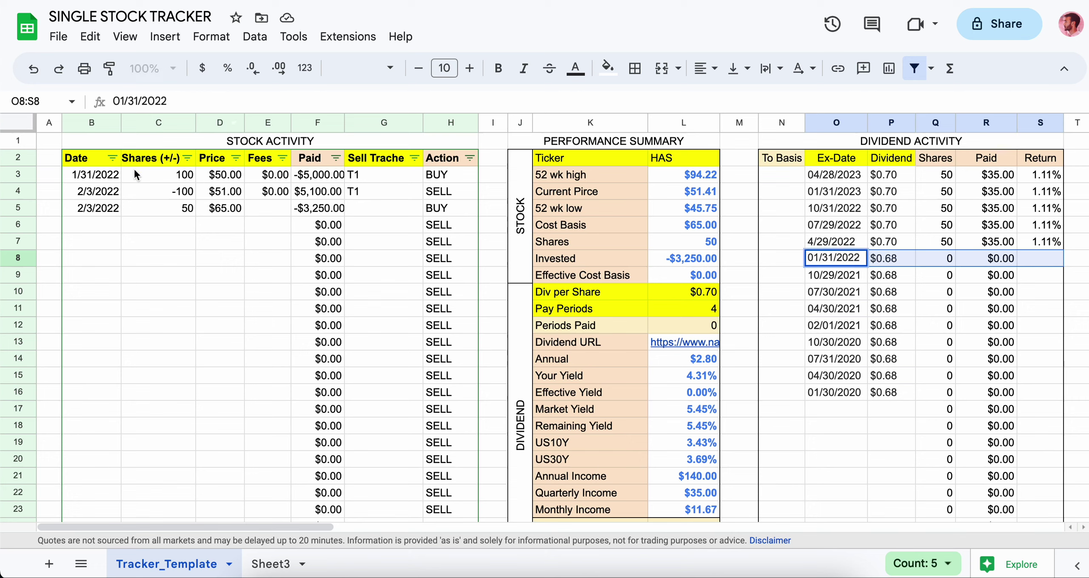
# Set the first buy's date in Stock Activity to 1/30/2022 and recheck the 01/31/2022 dividend row
pyautogui.click(110, 182)
pyautogui.click(135, 103)
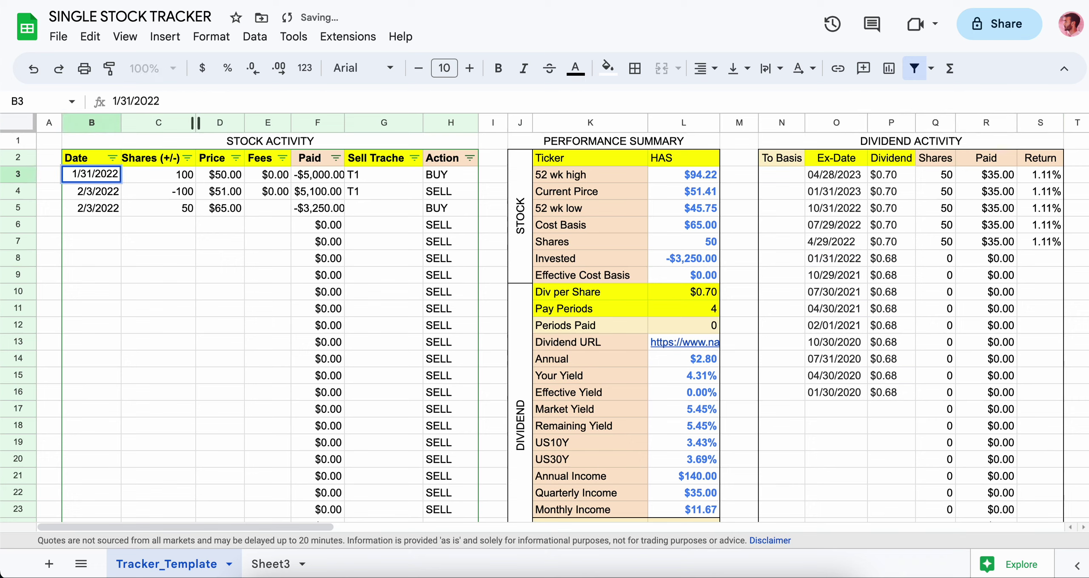
pyautogui.press('BackSpace')
pyautogui.write('0')
pyautogui.press('Return')
pyautogui.moveTo(864, 257); pyautogui.dragTo(1037, 258)
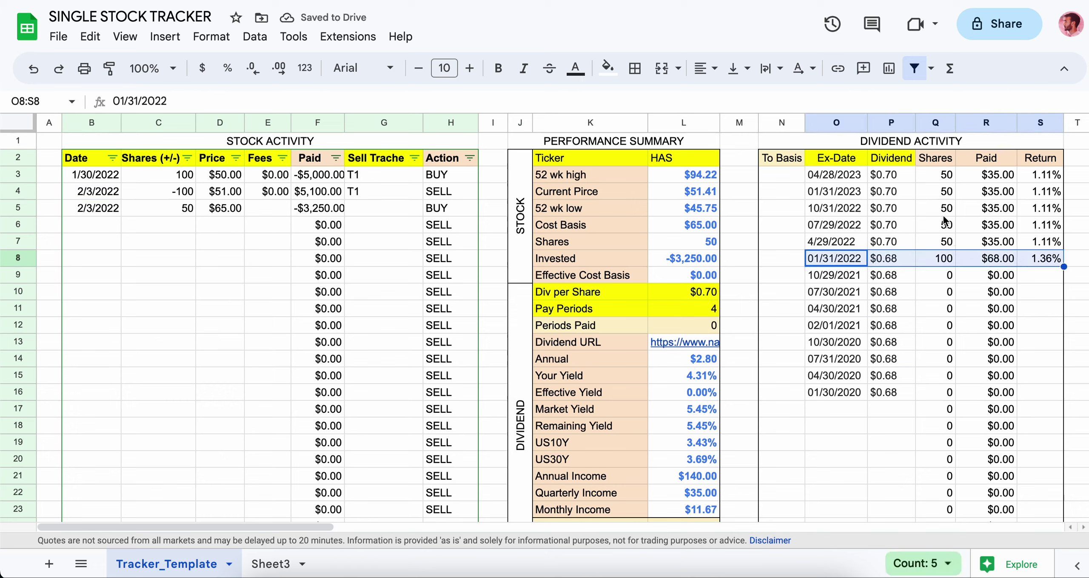
# Examine the Shares formulas in Dividend Activity against their ex-dates, starting with the 04/28/2023 row
pyautogui.moveTo(947, 175); pyautogui.dragTo(952, 261)
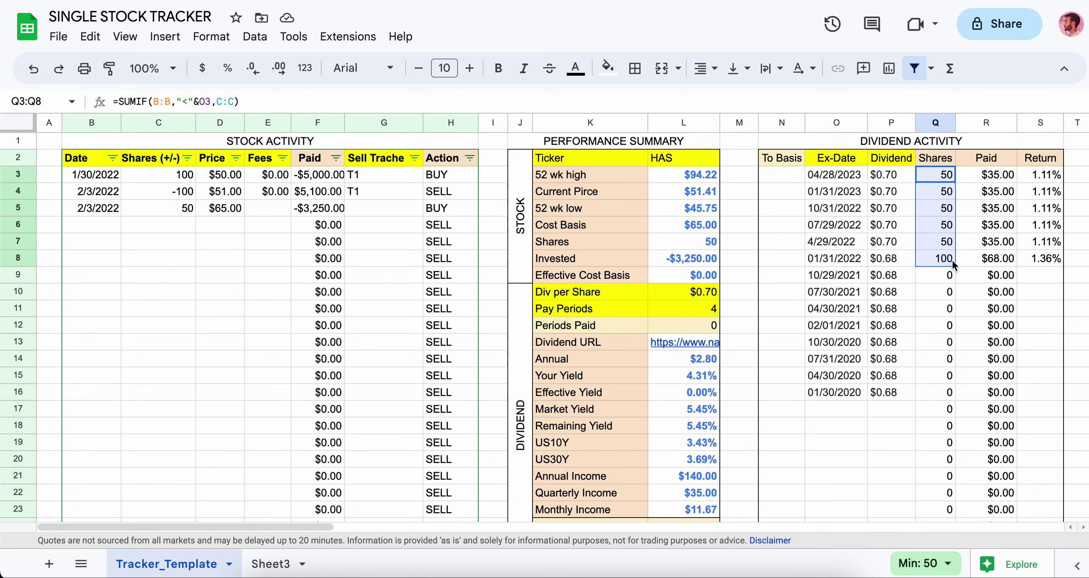
pyautogui.click(844, 173)
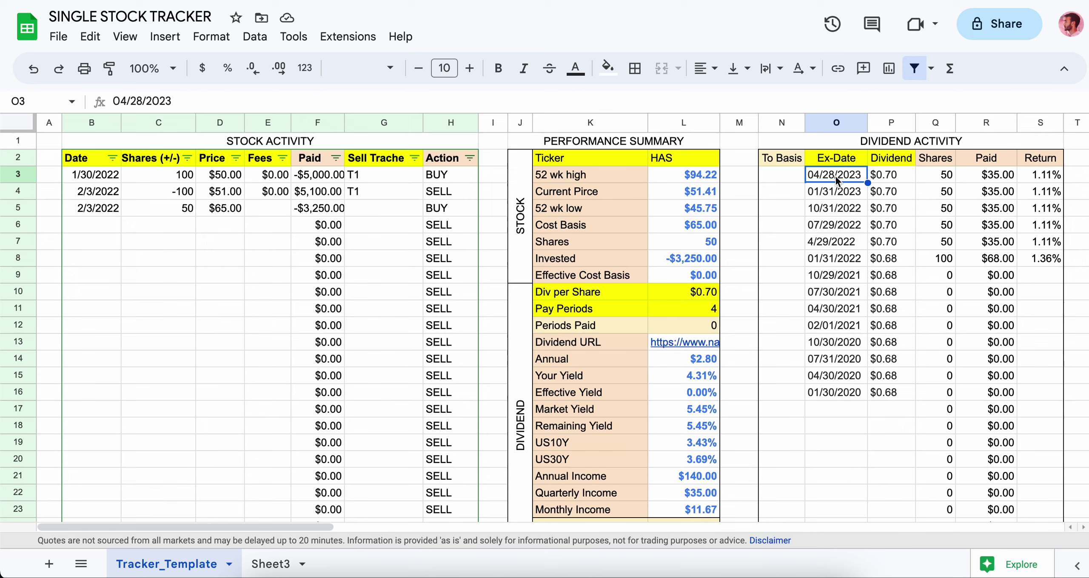
pyautogui.moveTo(838, 175); pyautogui.dragTo(954, 172)
pyautogui.click(930, 172)
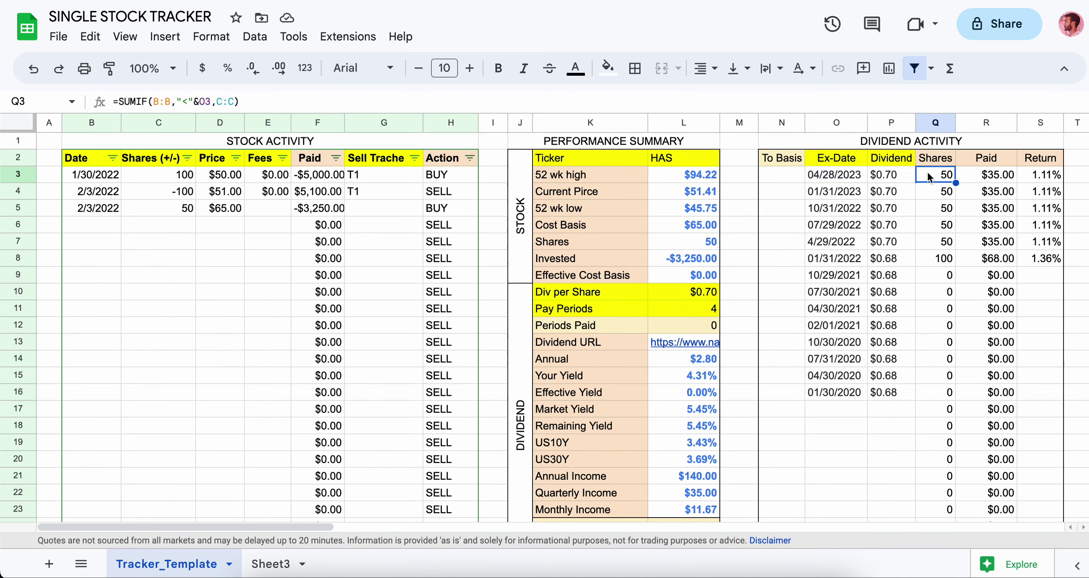
pyautogui.moveTo(947, 392); pyautogui.dragTo(837, 174)
# Inspect how the Paid formula in Dividend Activity multiplies dividend by shares, and review the ex-date rows it covers
pyautogui.click(998, 177)
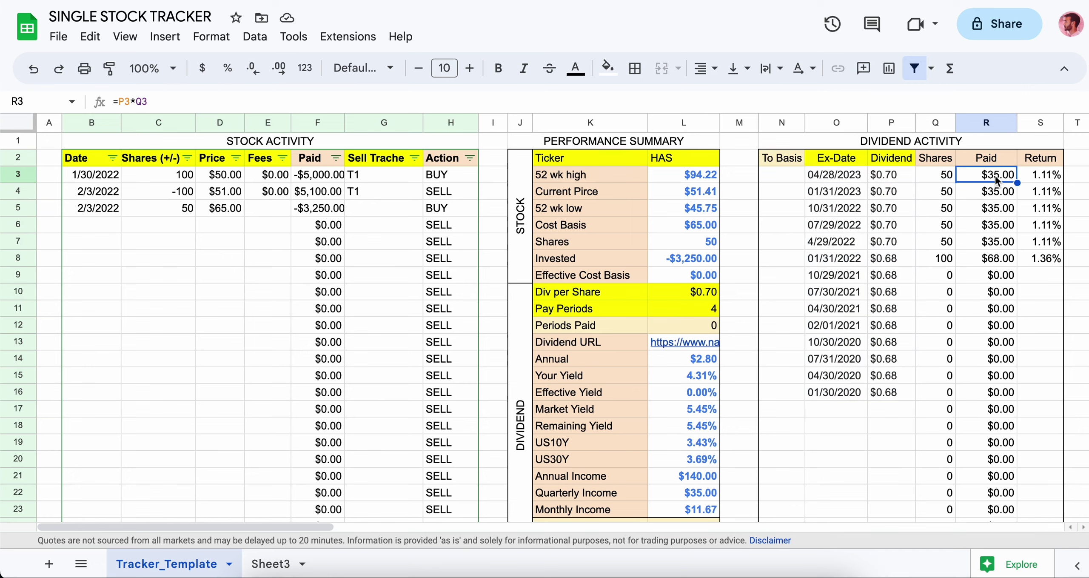
pyautogui.click(946, 102)
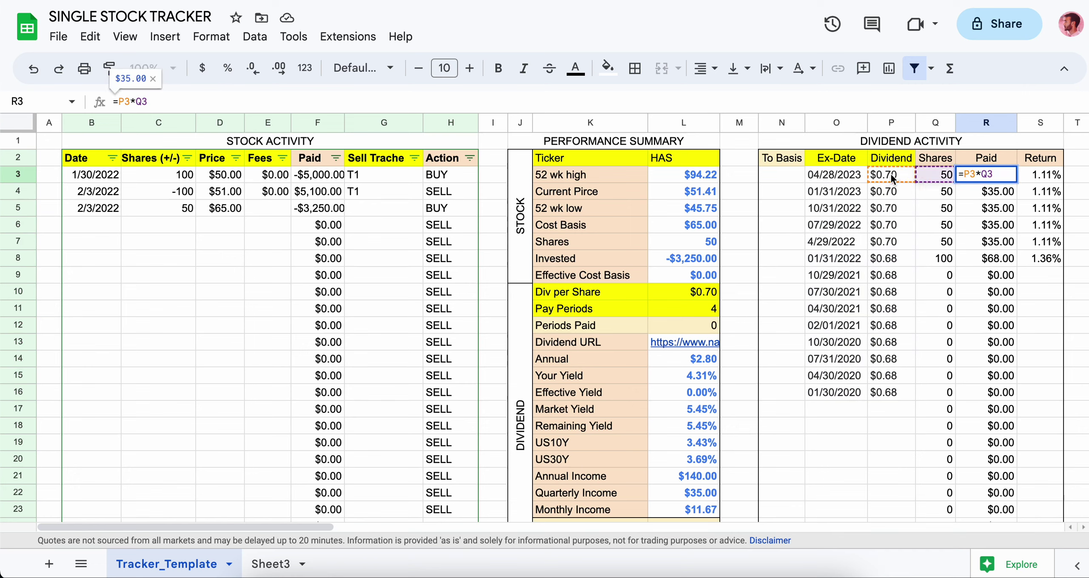
pyautogui.press('Escape')
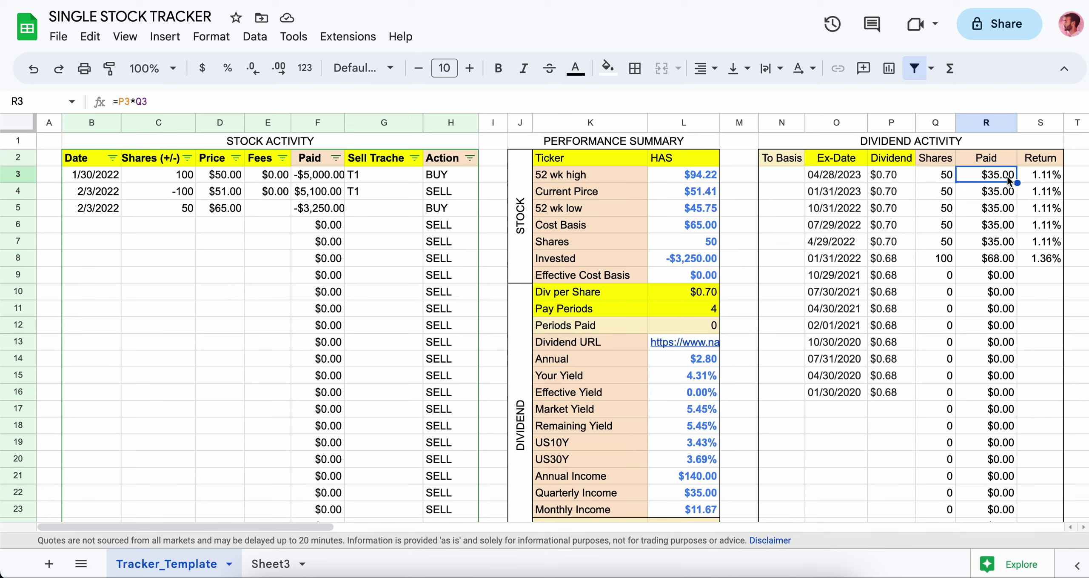
pyautogui.moveTo(849, 174); pyautogui.dragTo(997, 394)
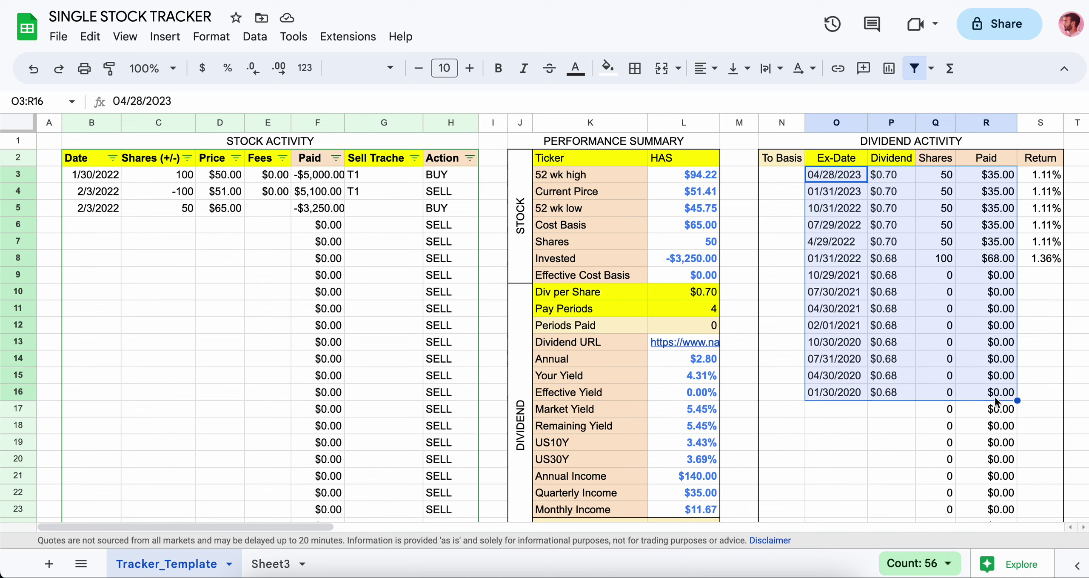
pyautogui.click(815, 239)
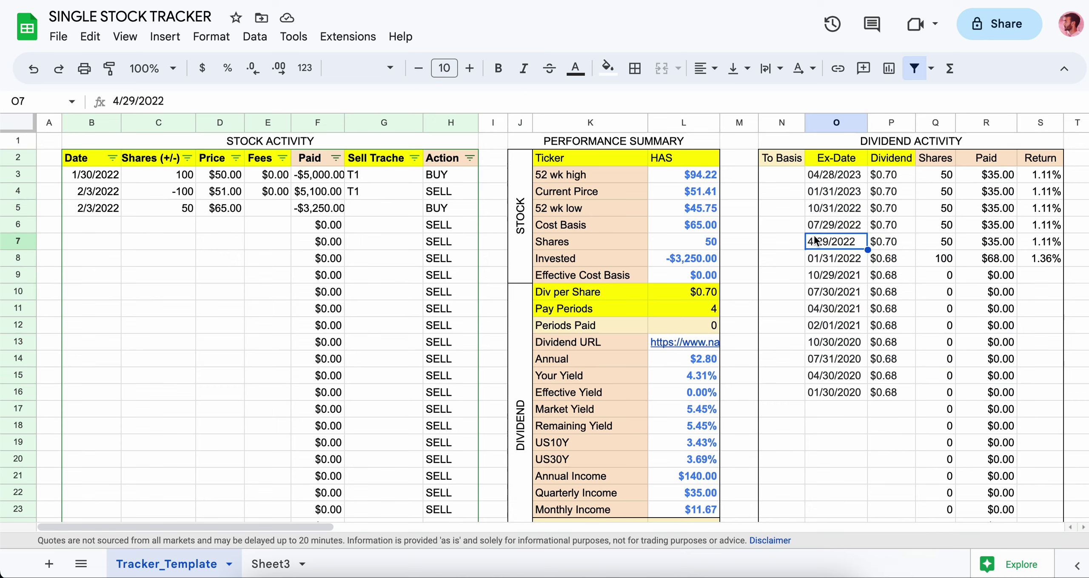
pyautogui.click(856, 179)
# Review the yellow input rows of the Performance Summary: Ticker, Div per Share and Pay Periods
pyautogui.click(677, 156)
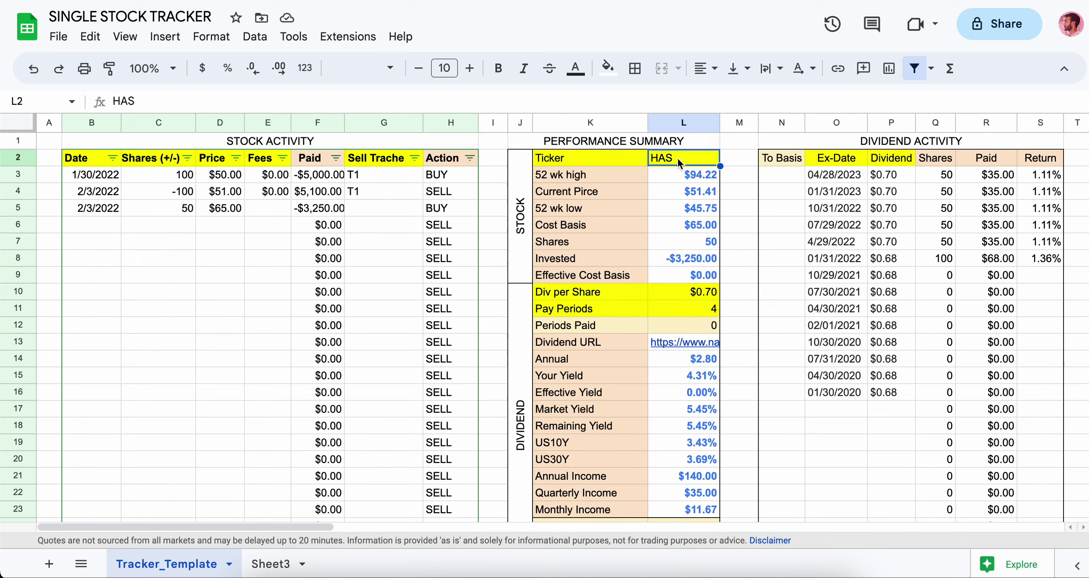
pyautogui.moveTo(613, 156); pyautogui.dragTo(693, 158)
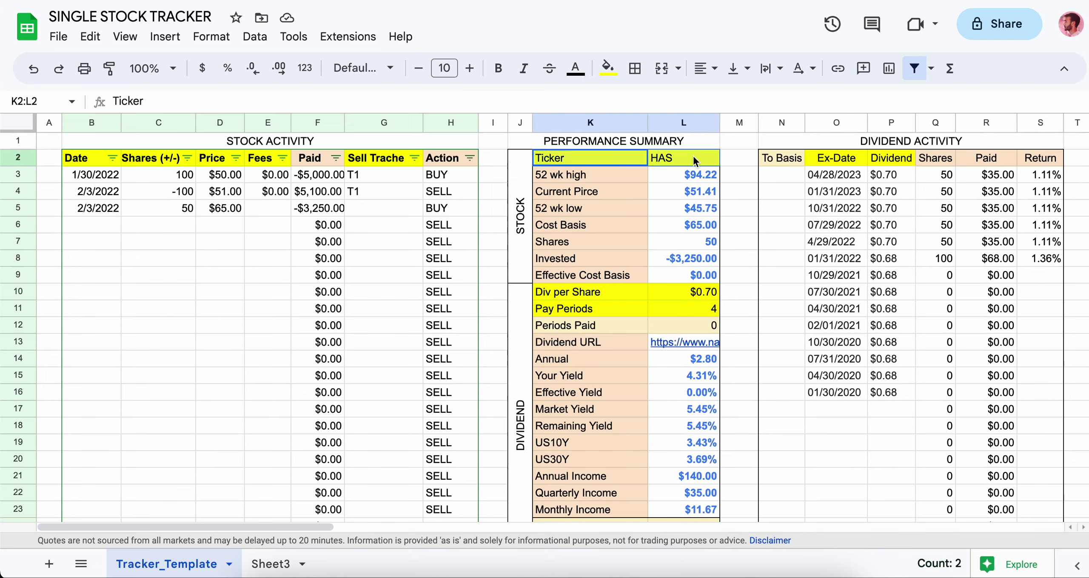
pyautogui.click(531, 300)
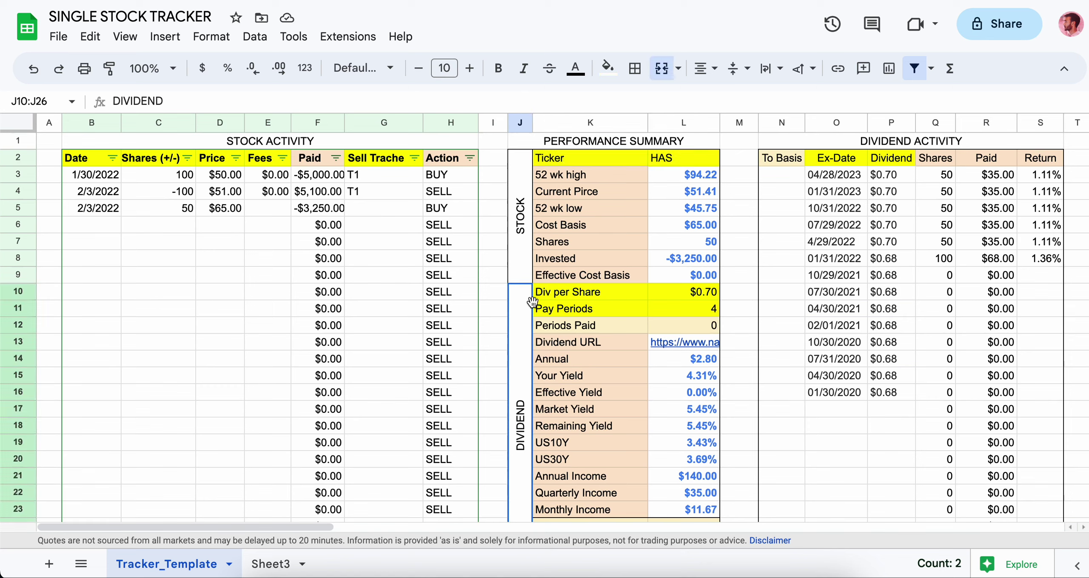
pyautogui.moveTo(532, 302); pyautogui.dragTo(696, 304)
pyautogui.moveTo(583, 291); pyautogui.dragTo(683, 316)
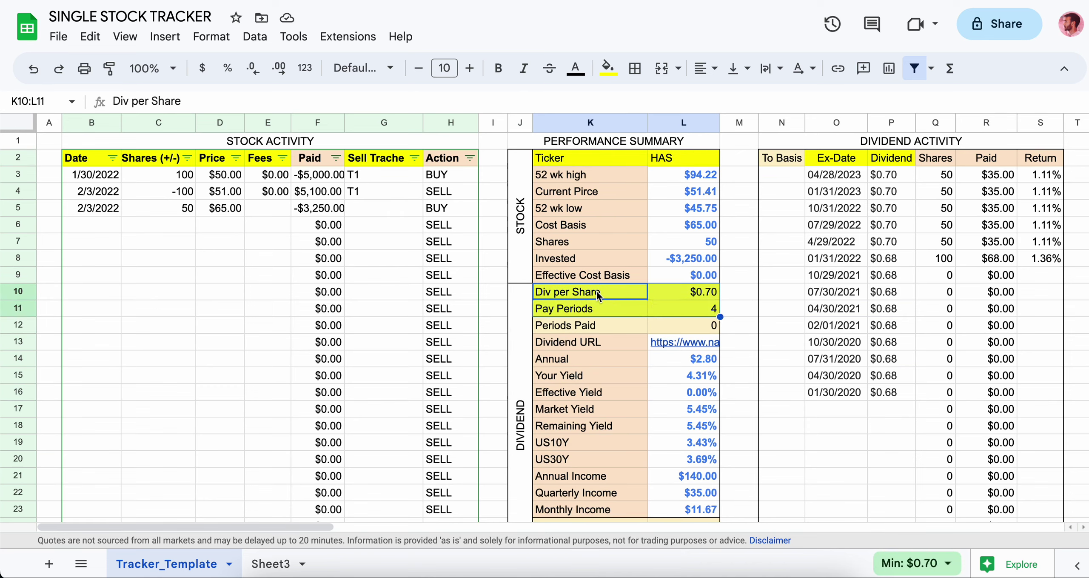
# Examine the Dividend URL row of the Performance Summary and preview its linked page
pyautogui.moveTo(607, 338); pyautogui.dragTo(716, 341)
pyautogui.click(622, 335)
pyautogui.moveTo(622, 339); pyautogui.dragTo(677, 340)
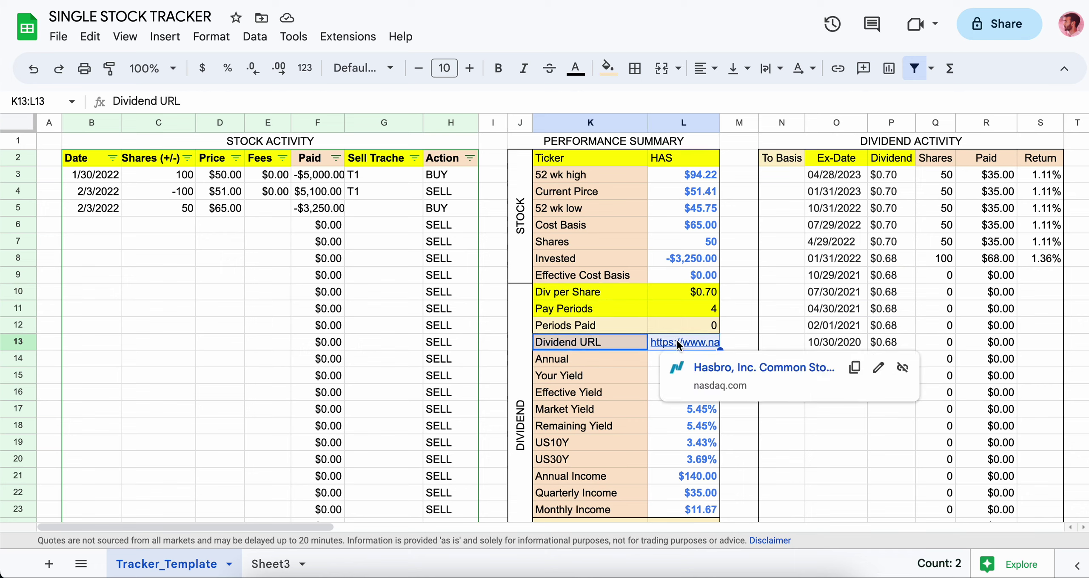
pyautogui.click(629, 341)
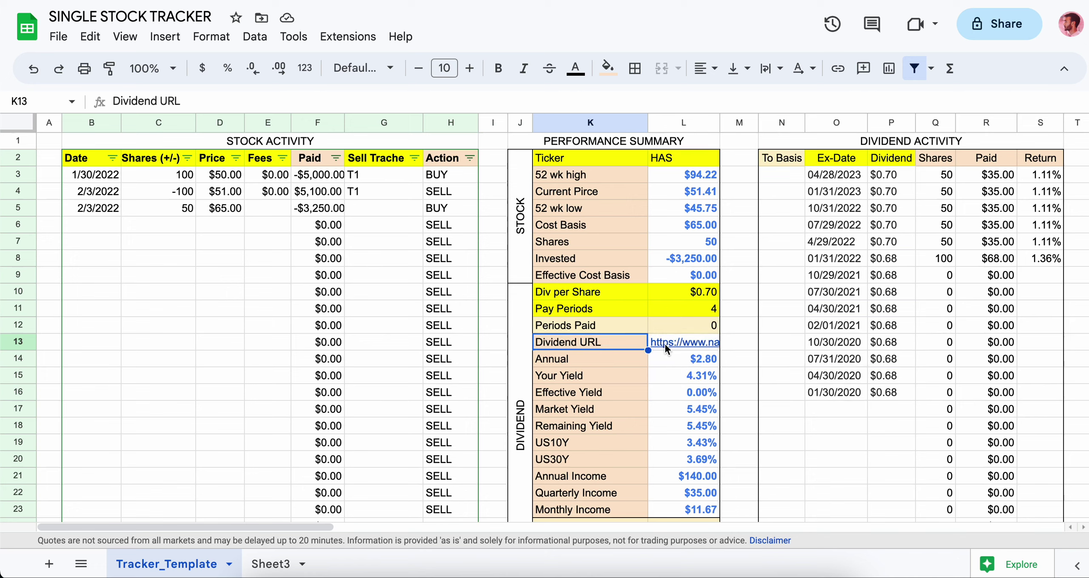
pyautogui.click(665, 342)
pyautogui.click(613, 339)
# Review the Stock section of the Performance Summary, covering the 52-week range, current price and Cost Basis rows
pyautogui.moveTo(522, 184); pyautogui.dragTo(696, 239)
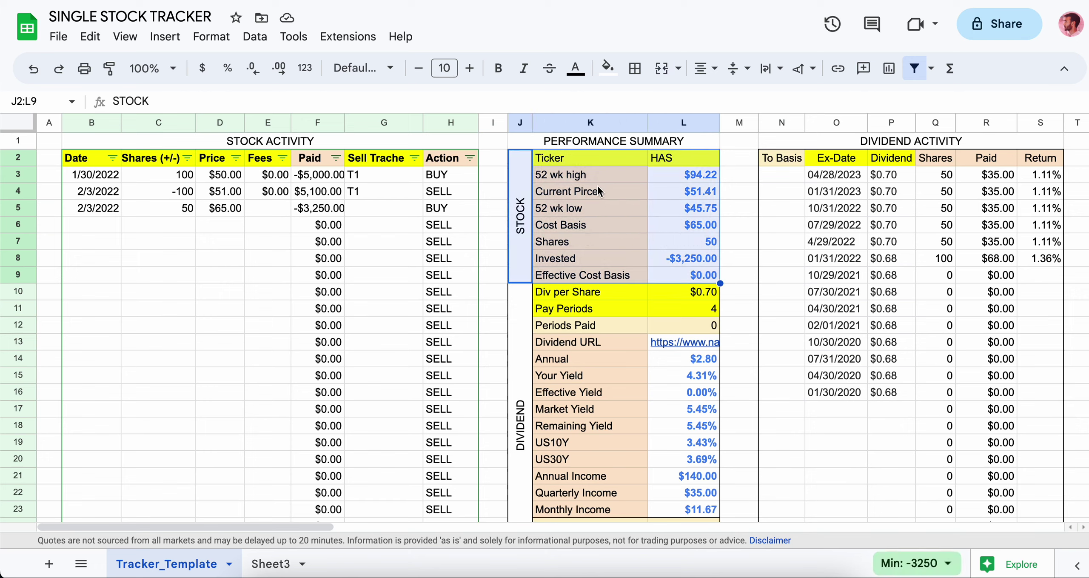
pyautogui.moveTo(577, 183); pyautogui.dragTo(703, 206)
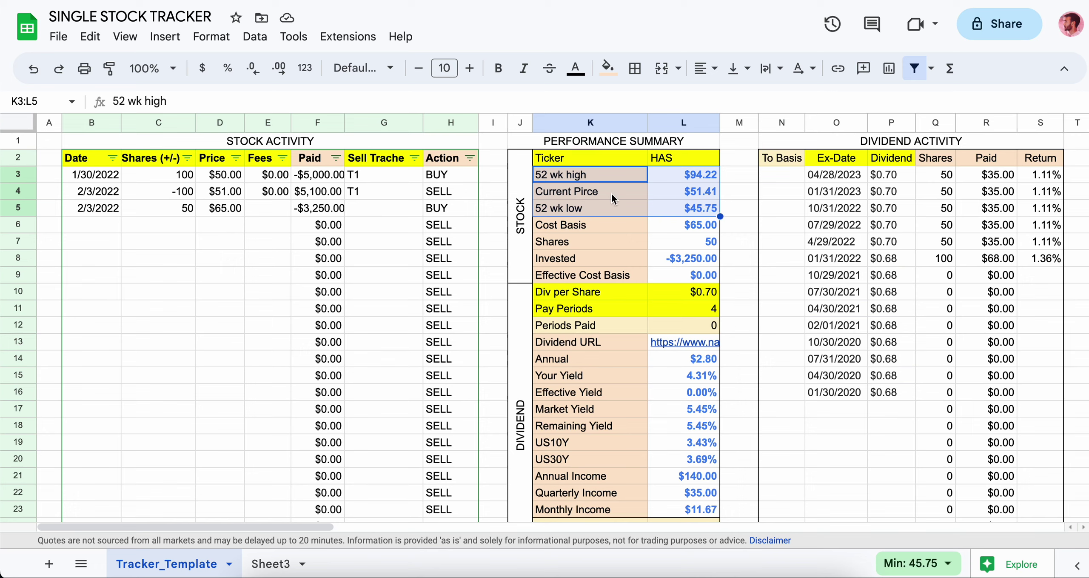
pyautogui.moveTo(599, 193); pyautogui.dragTo(688, 192)
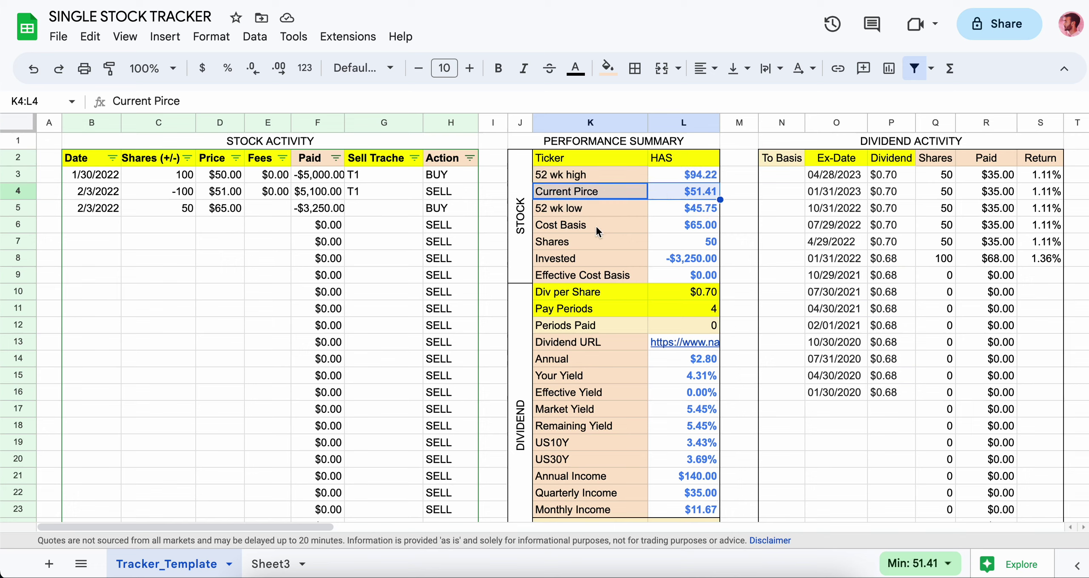
pyautogui.moveTo(596, 224); pyautogui.dragTo(685, 228)
pyautogui.moveTo(92, 121); pyautogui.dragTo(451, 122)
pyautogui.click(635, 223)
pyautogui.moveTo(635, 226); pyautogui.dragTo(677, 222)
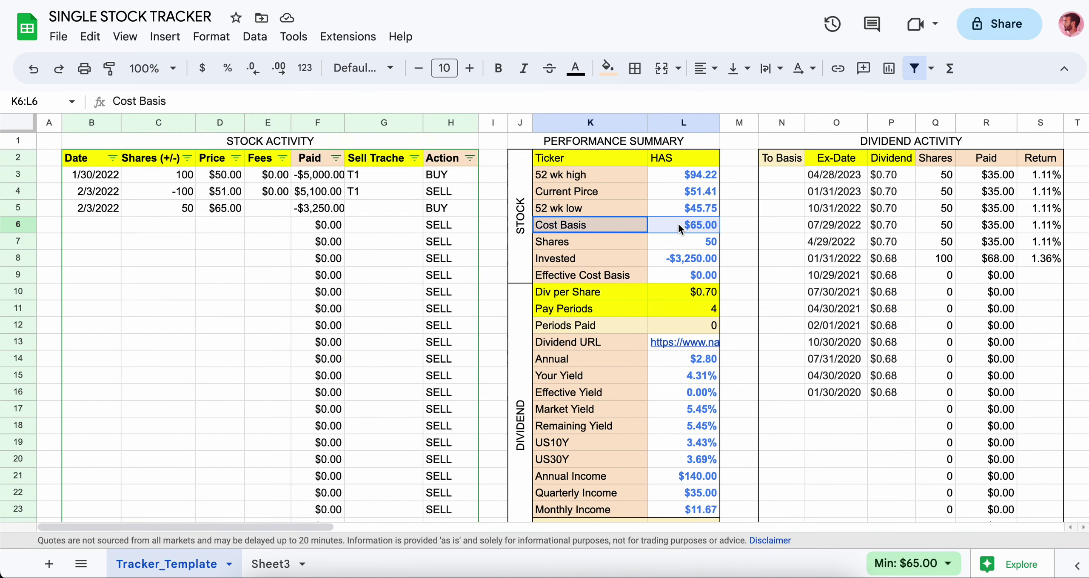
# Look over the Dividend section of the Performance Summary, focusing on the Annual, Your Yield and Effective Yield rows
pyautogui.scroll(-2, 617, 286)
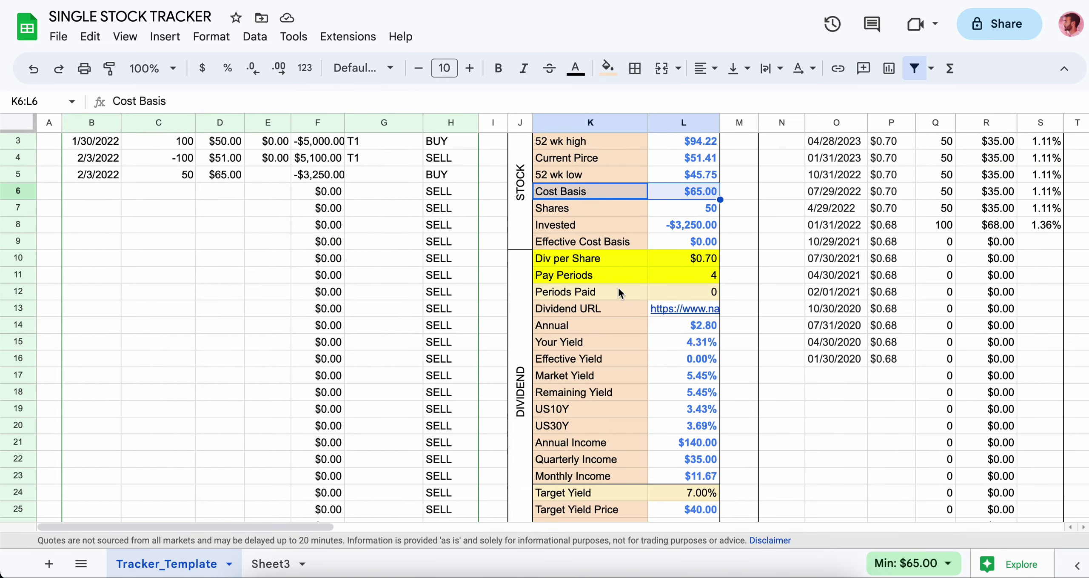
pyautogui.scroll(-2, 618, 286)
pyautogui.moveTo(518, 268); pyautogui.dragTo(717, 279)
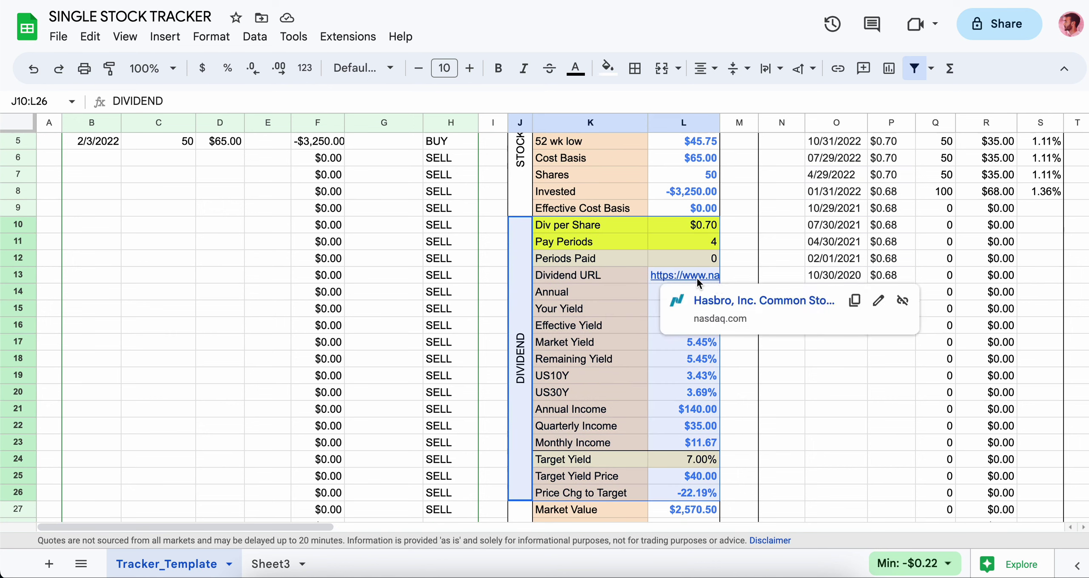
pyautogui.moveTo(572, 294); pyautogui.dragTo(679, 336)
pyautogui.moveTo(600, 315); pyautogui.dragTo(692, 307)
pyautogui.scroll(2, 691, 298)
pyautogui.scroll(-3, 698, 216)
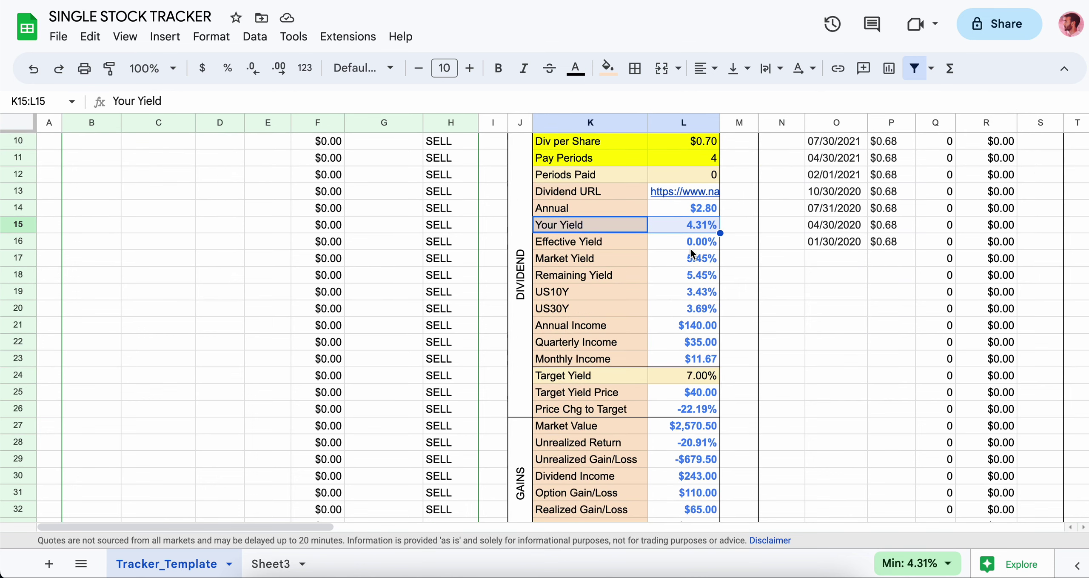
# Examine the annual, quarterly and monthly income rows and trace the Annual Income formula to its Shares and Annual inputs
pyautogui.moveTo(562, 331); pyautogui.dragTo(703, 359)
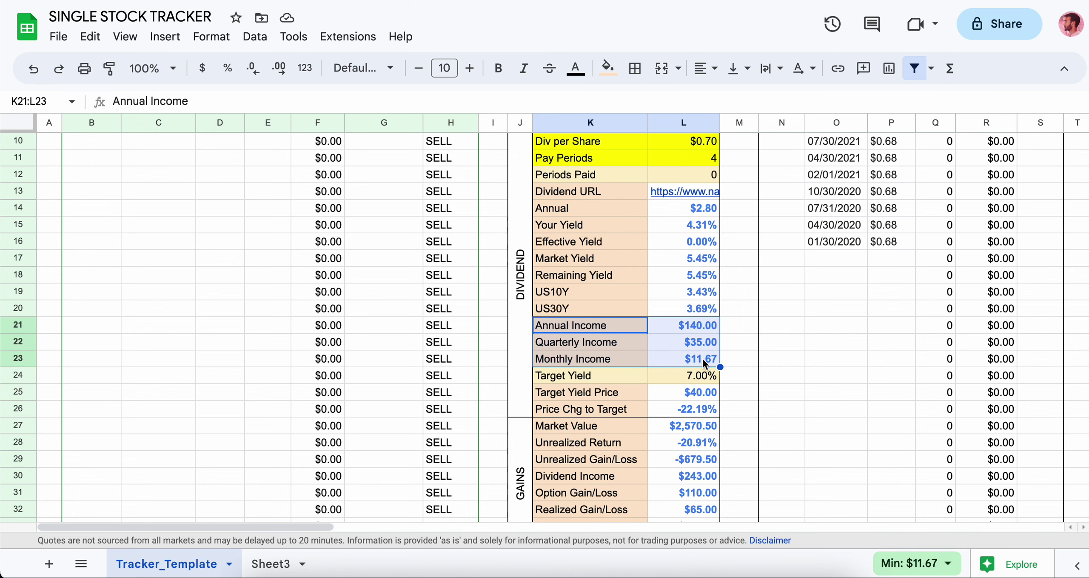
pyautogui.click(682, 329)
pyautogui.scroll(2, 690, 319)
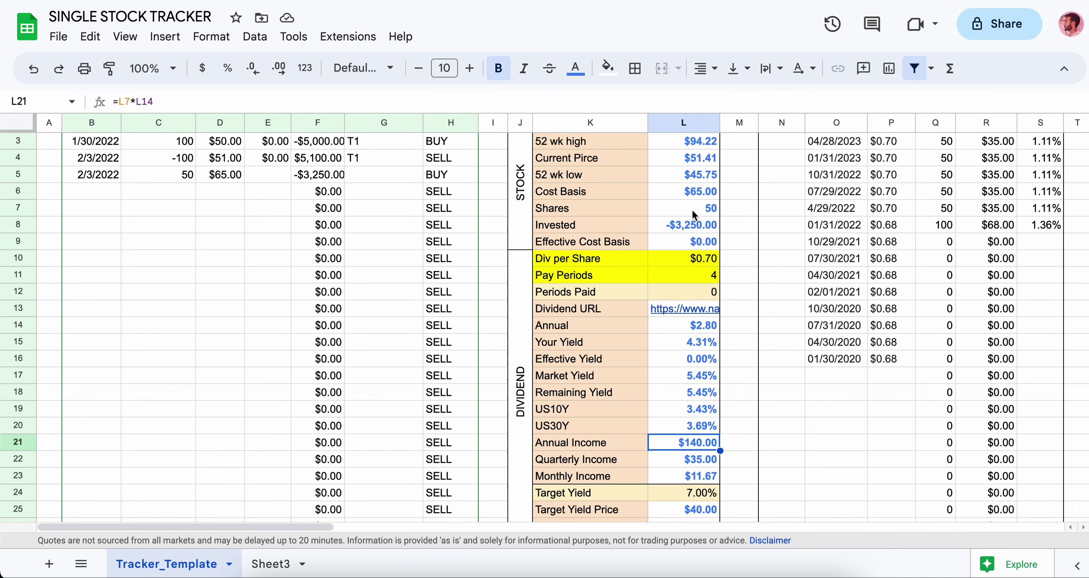
pyautogui.scroll(-3, 658, 313)
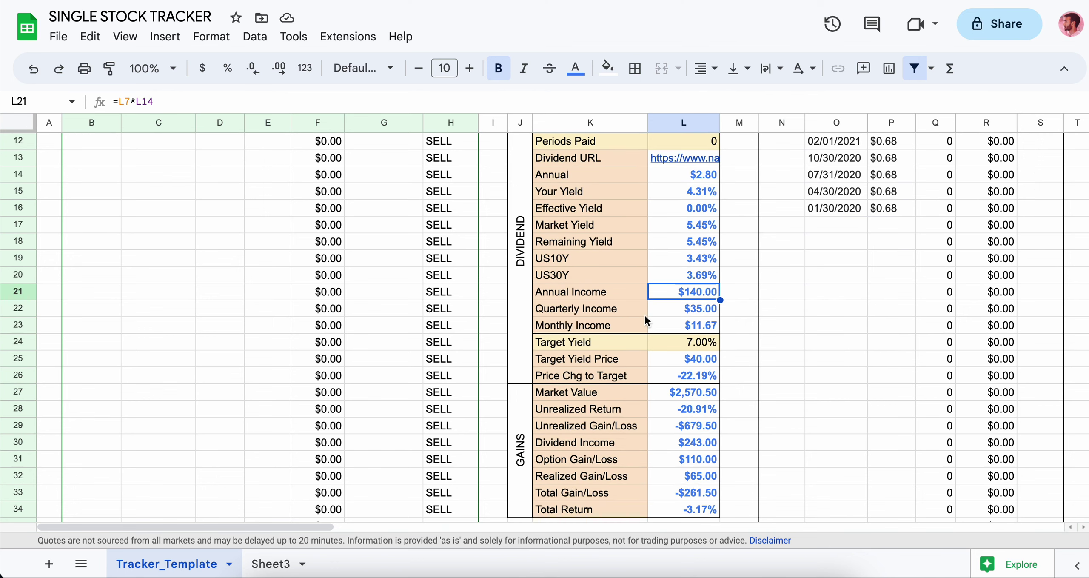
# Review the Target Yield row and its related Target Yield Price and Price Chg to Target rows
pyautogui.click(573, 341)
pyautogui.moveTo(573, 341); pyautogui.dragTo(691, 375)
pyautogui.click(630, 359)
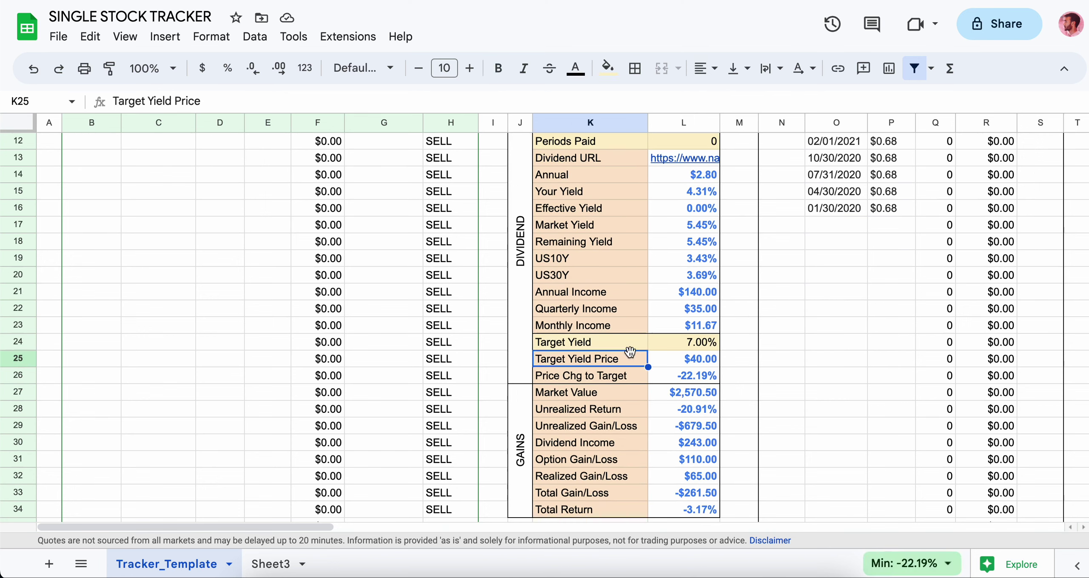
pyautogui.click(618, 296)
pyautogui.click(605, 340)
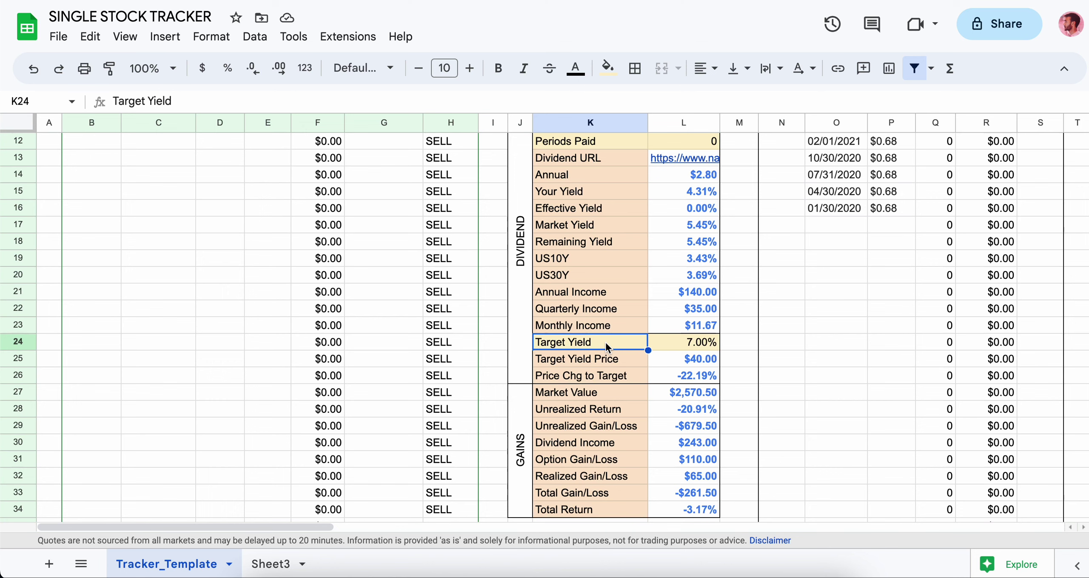
pyautogui.moveTo(652, 341); pyautogui.dragTo(685, 344)
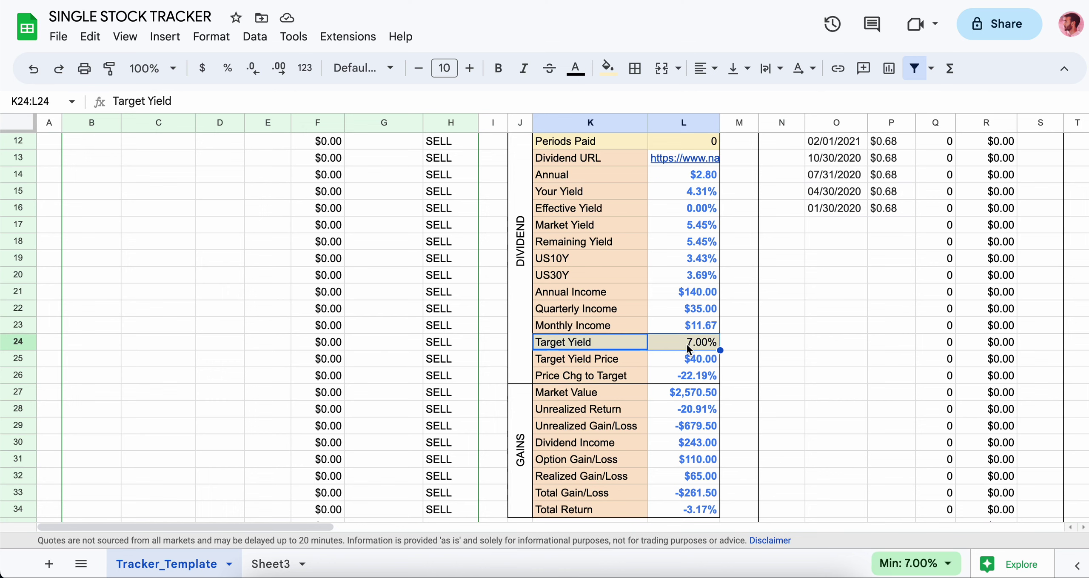
pyautogui.scroll(4, 650, 343)
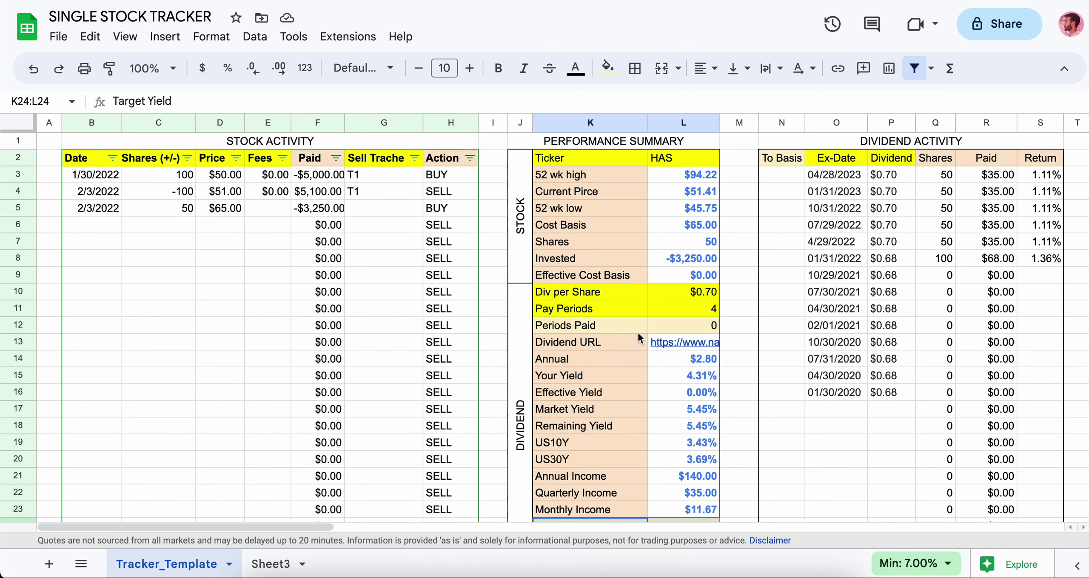
# Set the Target Yield in the Dividend section of the Performance Summary to 6%
pyautogui.moveTo(604, 294); pyautogui.dragTo(712, 305)
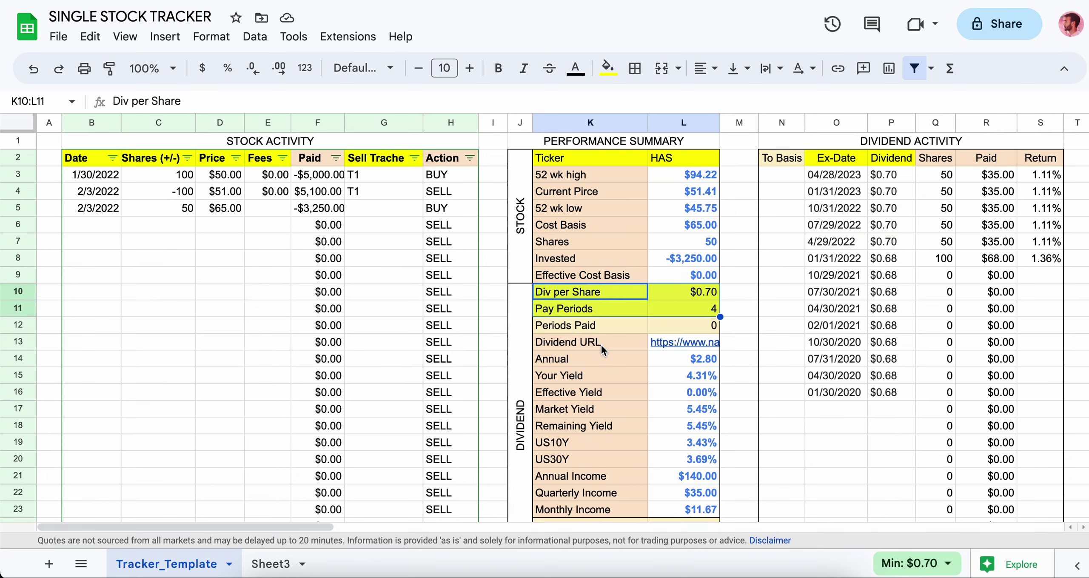
pyautogui.scroll(-3, 609, 361)
pyautogui.moveTo(623, 409); pyautogui.dragTo(690, 407)
pyautogui.click(698, 410)
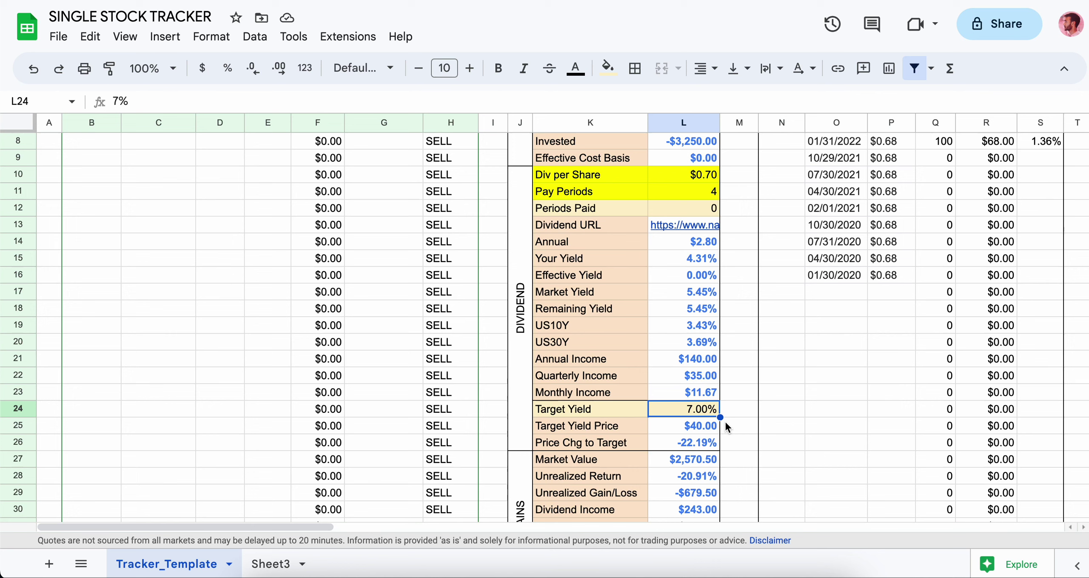
pyautogui.write('6')
pyautogui.click(601, 422)
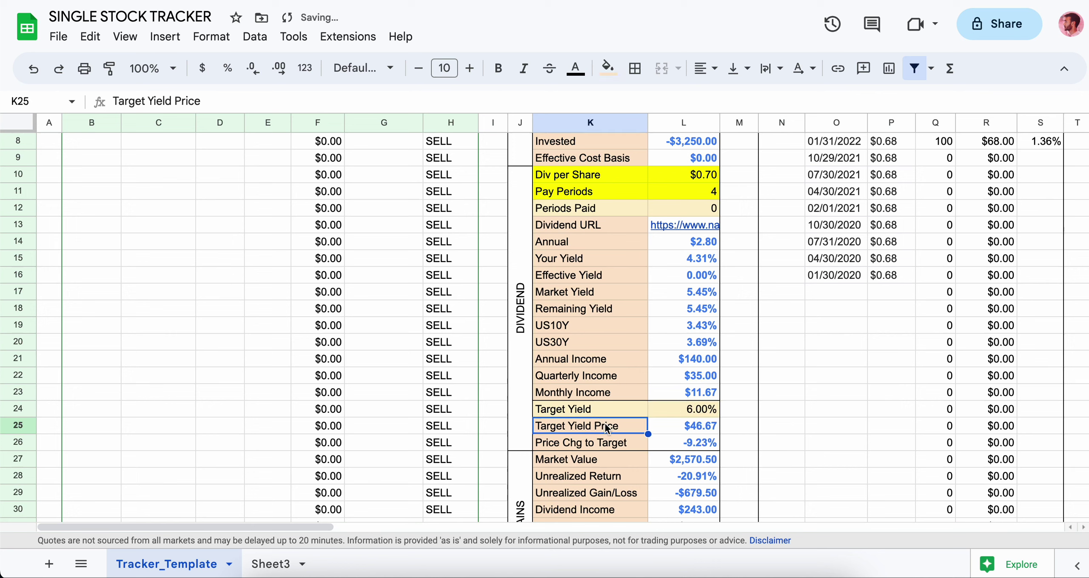
# Compare the Market Yield with the Target Yield row and review the Target Yield Price and Price Chg to Target rows
pyautogui.moveTo(626, 294); pyautogui.dragTo(681, 298)
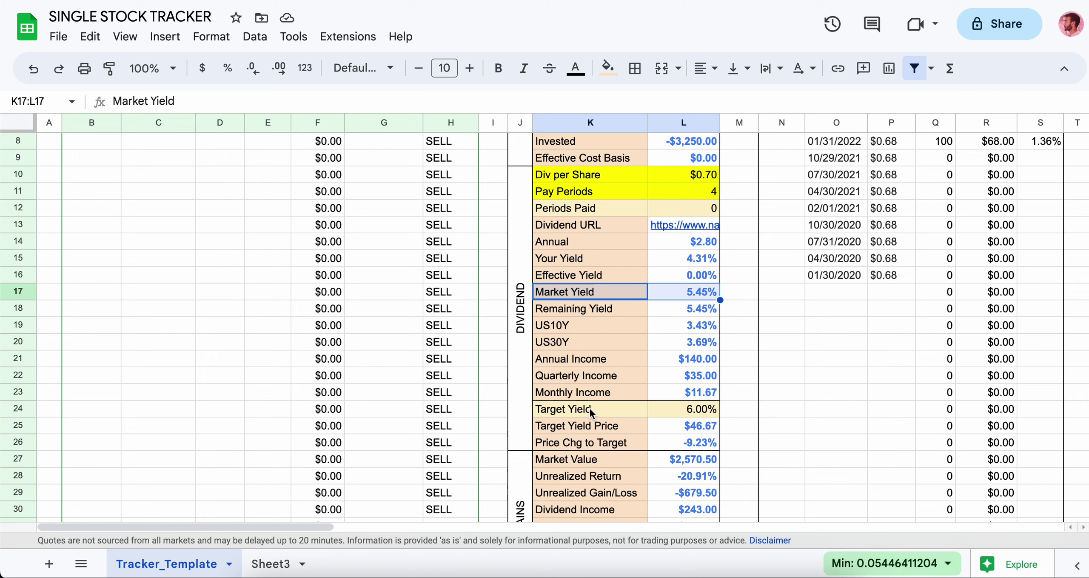
pyautogui.moveTo(589, 408); pyautogui.dragTo(714, 405)
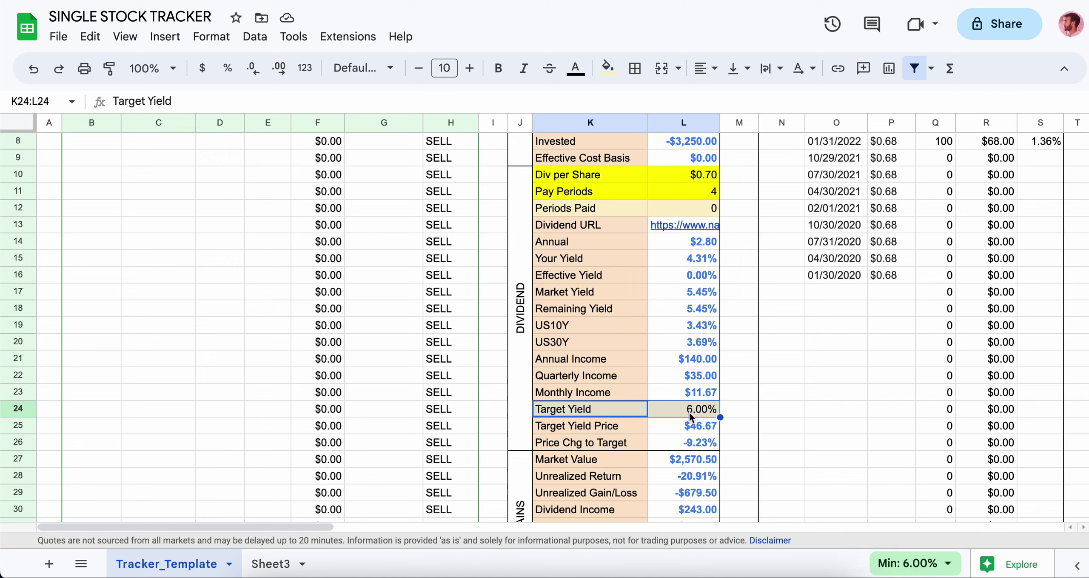
pyautogui.click(588, 424)
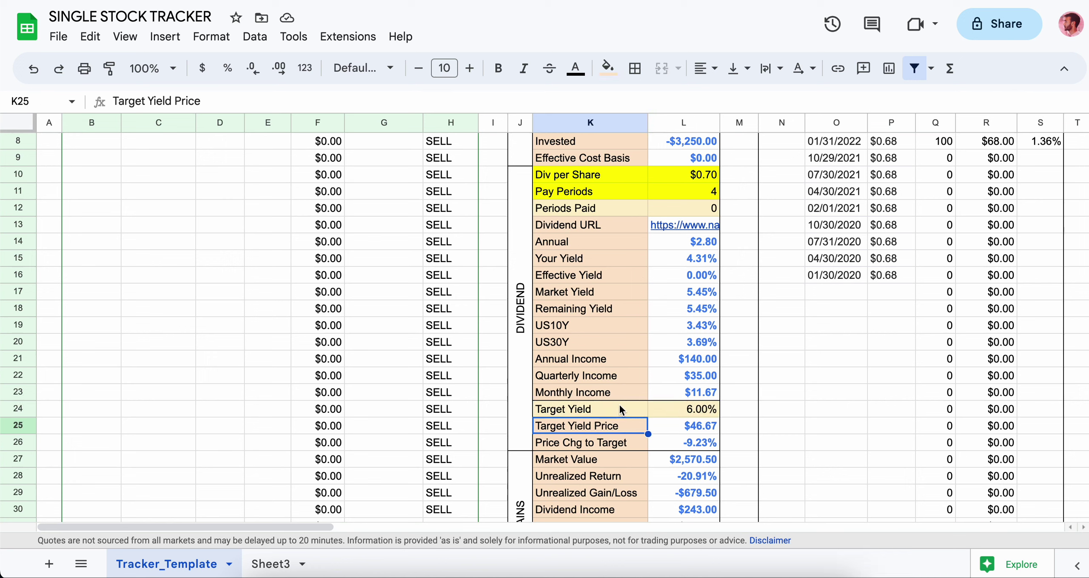
pyautogui.moveTo(619, 405); pyautogui.dragTo(703, 411)
pyautogui.moveTo(608, 425); pyautogui.dragTo(694, 429)
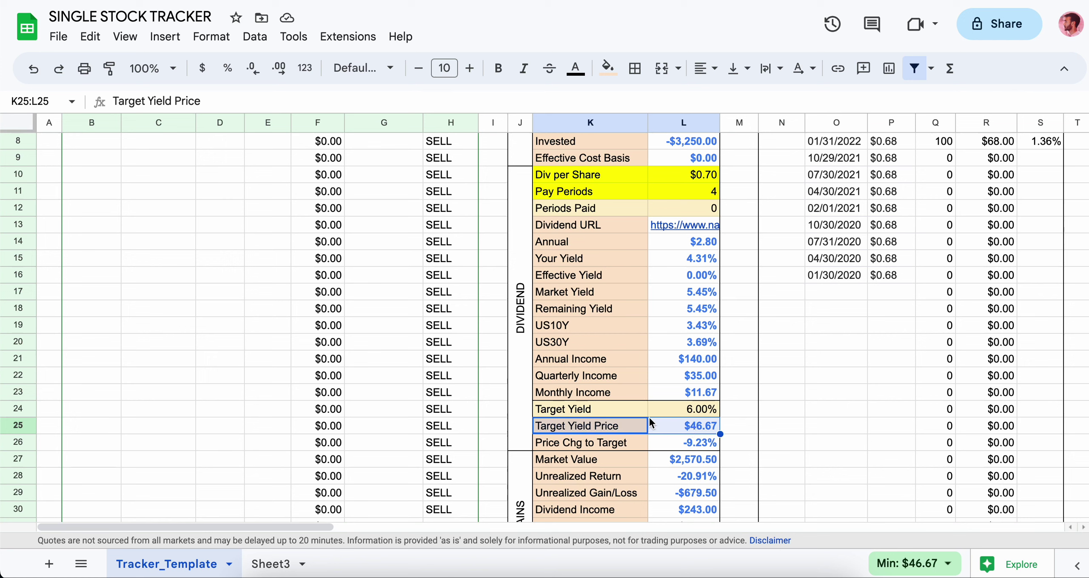
pyautogui.moveTo(604, 440); pyautogui.dragTo(680, 441)
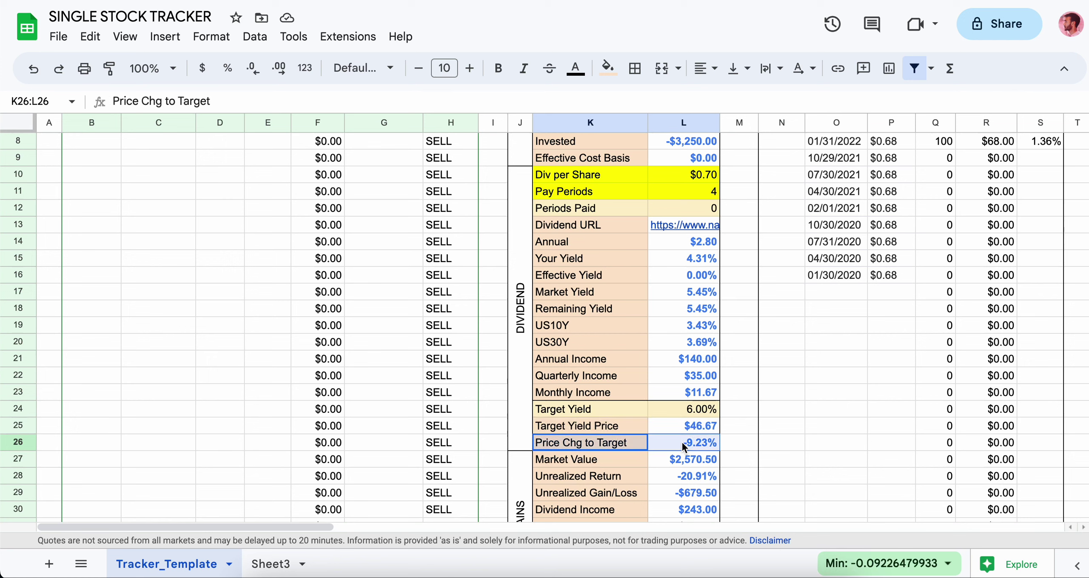
pyautogui.click(626, 443)
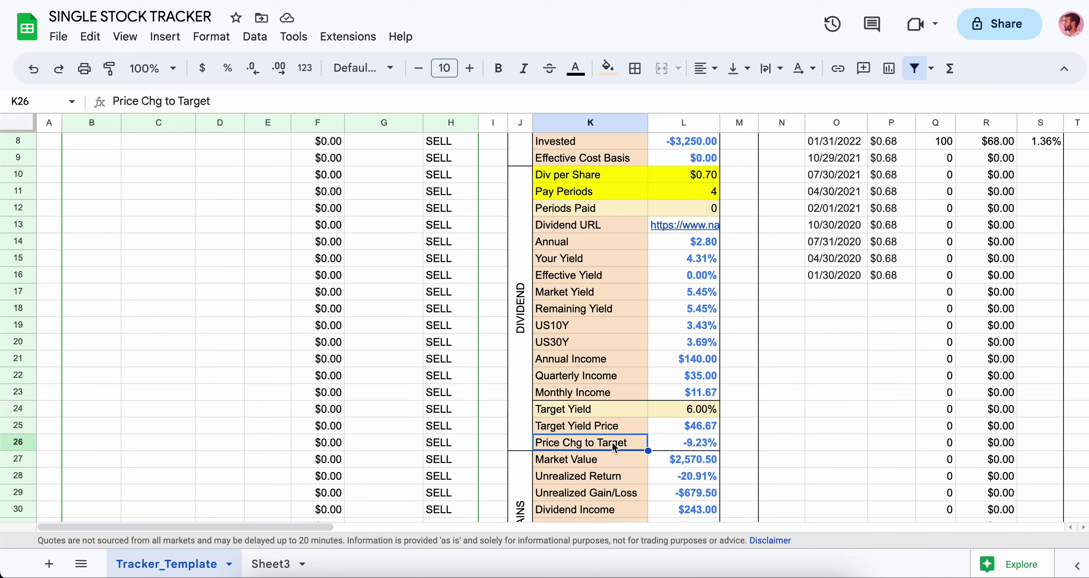
pyautogui.moveTo(612, 440); pyautogui.dragTo(691, 444)
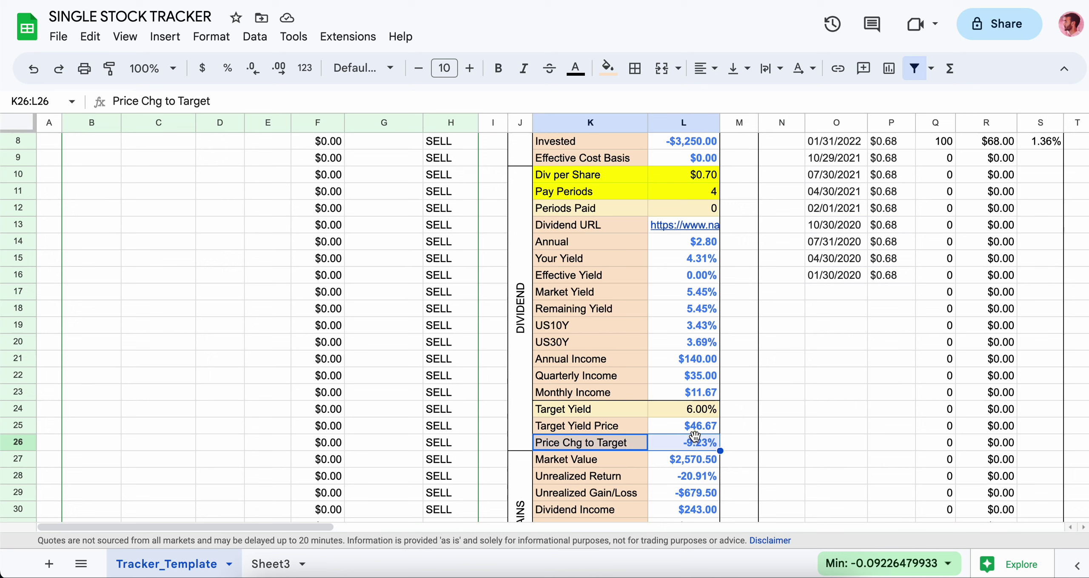
# Inspect the formulas behind the Target Yield Price and Price Chg to Target values
pyautogui.moveTo(621, 428); pyautogui.dragTo(703, 429)
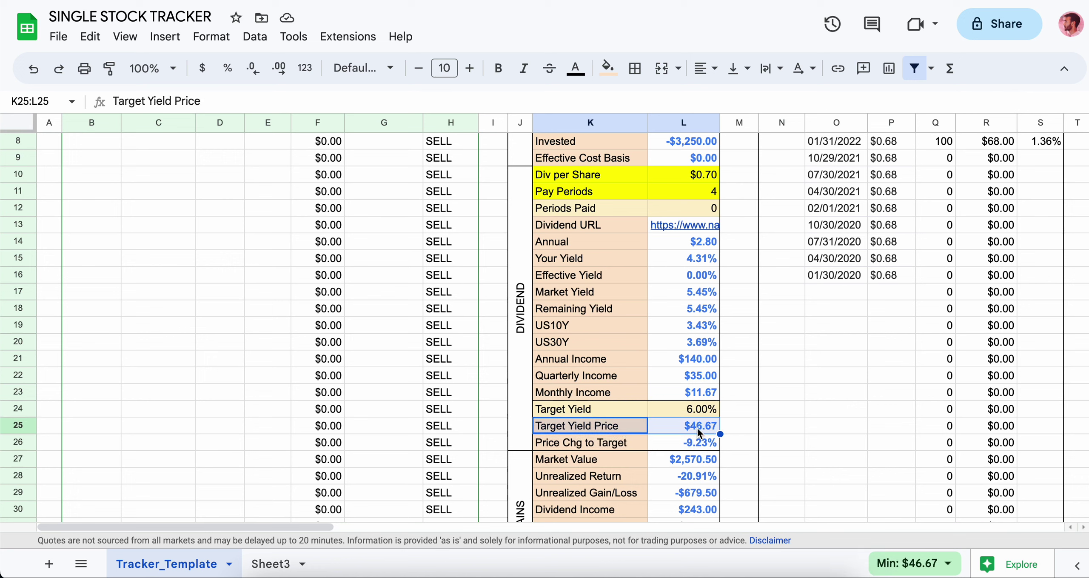
pyautogui.click(696, 430)
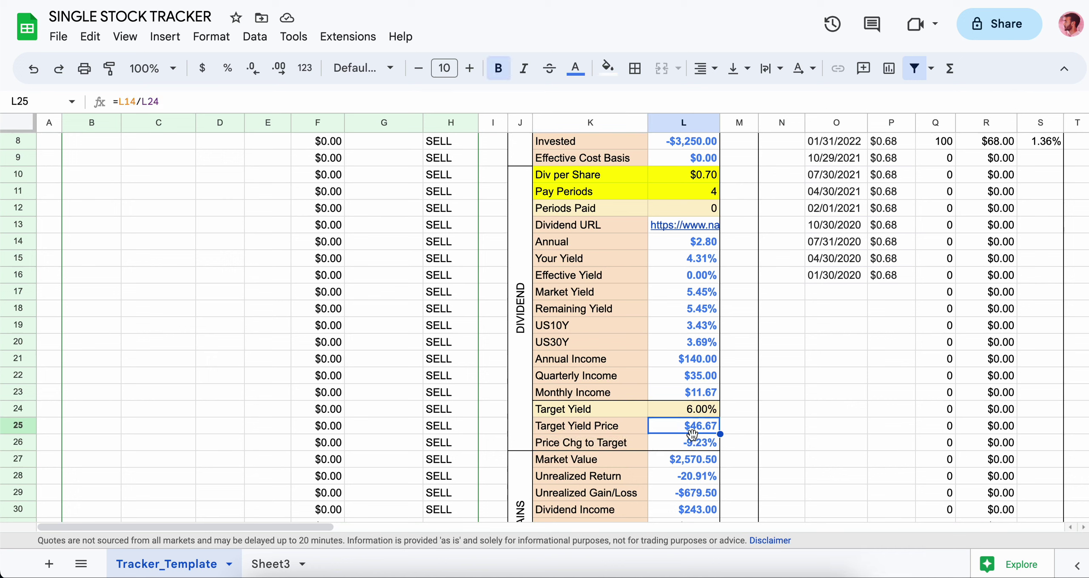
pyautogui.click(688, 442)
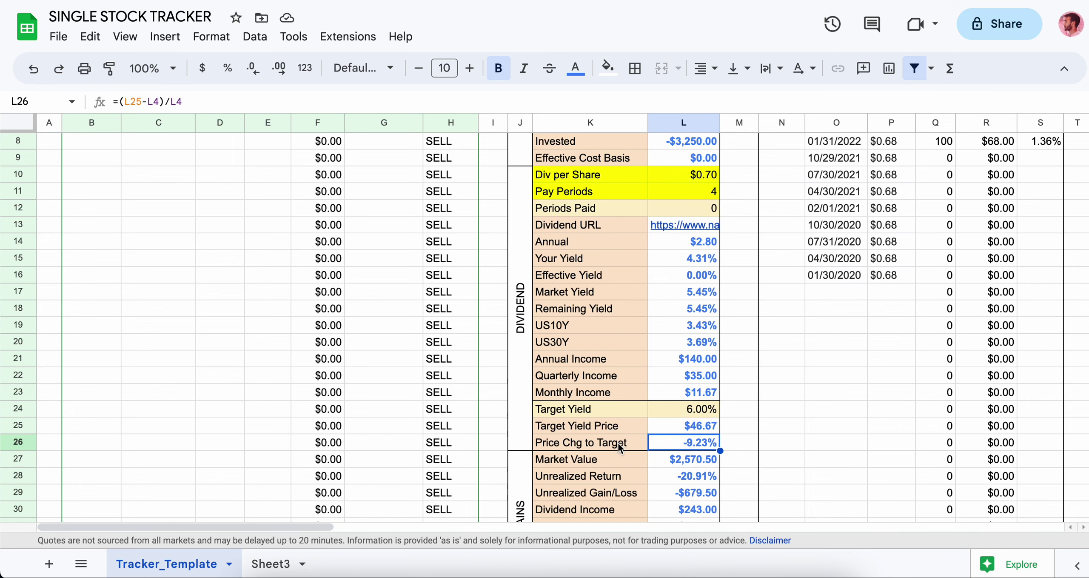
pyautogui.moveTo(618, 442); pyautogui.dragTo(692, 439)
# Compare the Target Yield Price with the 52 wk low and the other price rows in the Stock section
pyautogui.scroll(3, 669, 402)
pyautogui.scroll(-8, 672, 238)
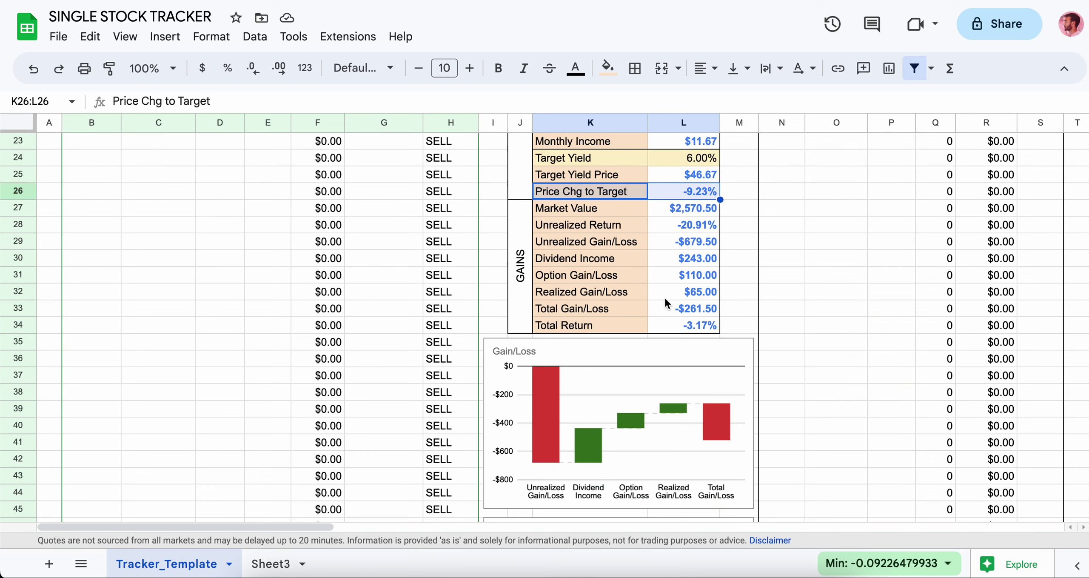
pyautogui.scroll(4, 662, 367)
pyautogui.moveTo(640, 344); pyautogui.dragTo(690, 340)
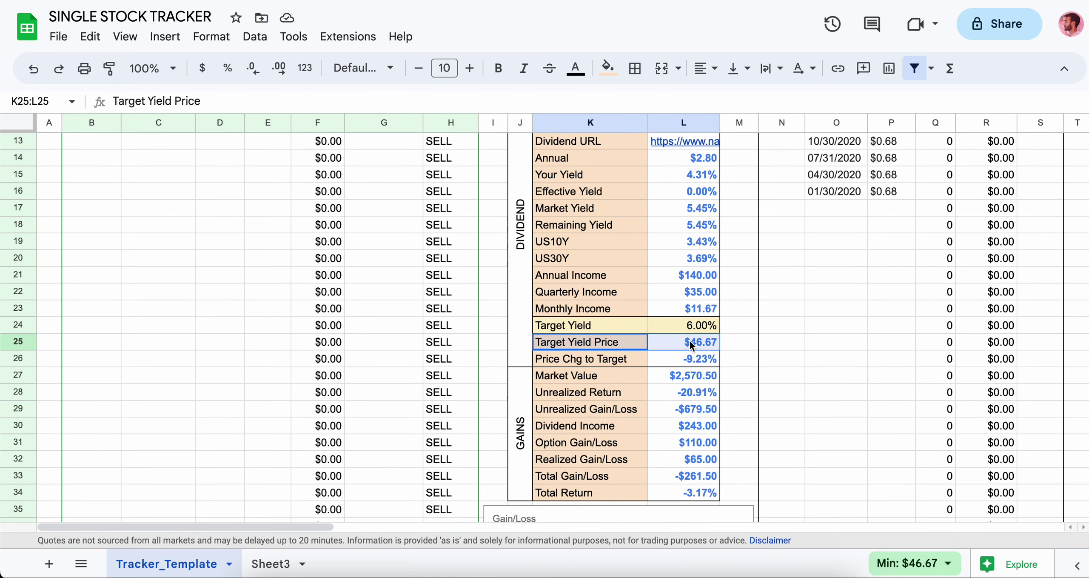
pyautogui.scroll(4, 674, 345)
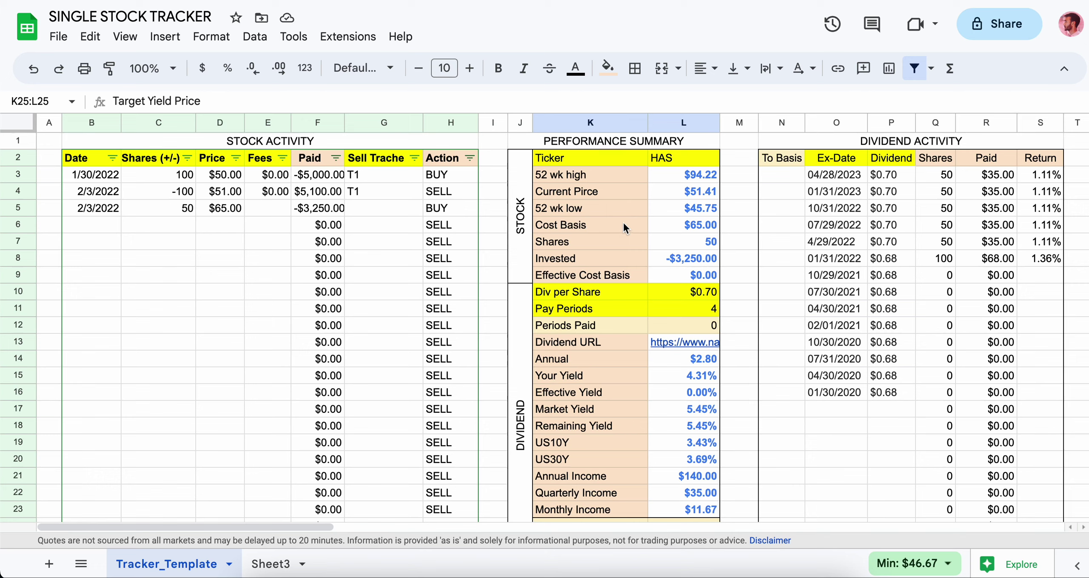
pyautogui.moveTo(621, 208); pyautogui.dragTo(703, 204)
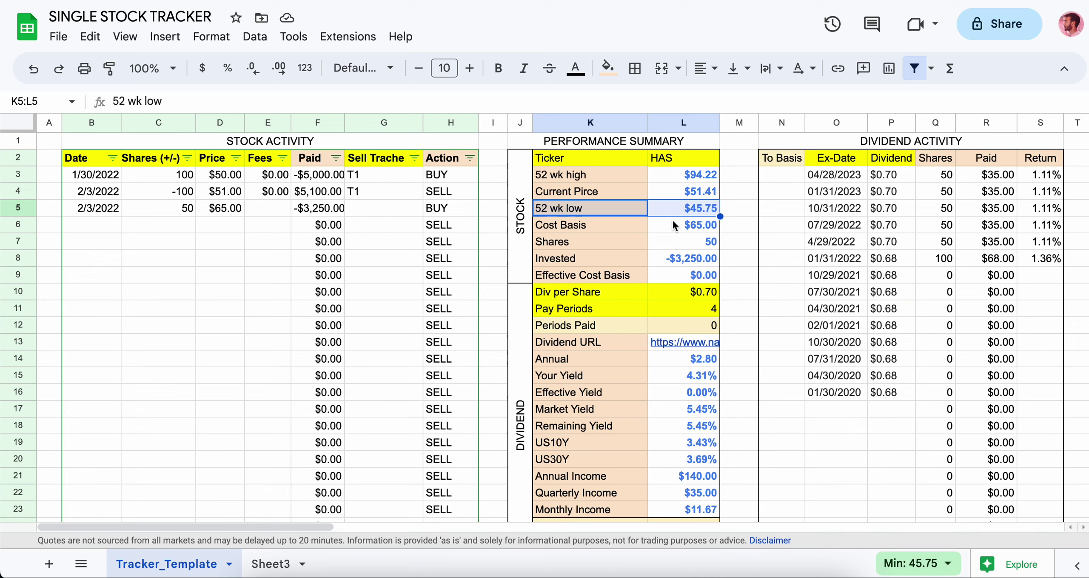
pyautogui.moveTo(589, 158); pyautogui.dragTo(674, 208)
# Set the Target Yield to 10% and check the Target Yield Price and Price Chg to Target rows
pyautogui.scroll(-1, 674, 208)
pyautogui.scroll(-3, 650, 336)
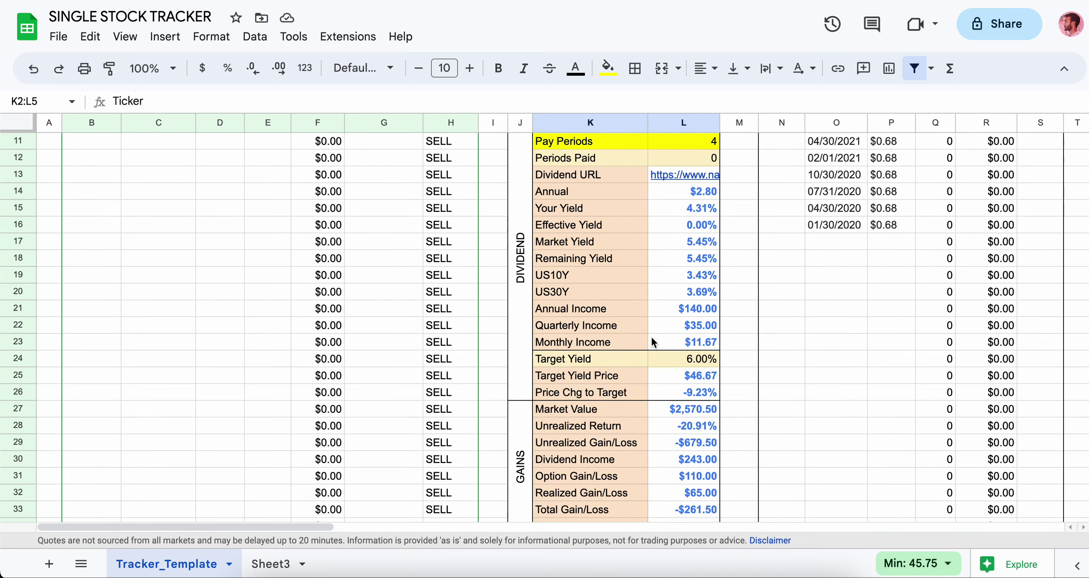
pyautogui.moveTo(617, 358); pyautogui.dragTo(692, 359)
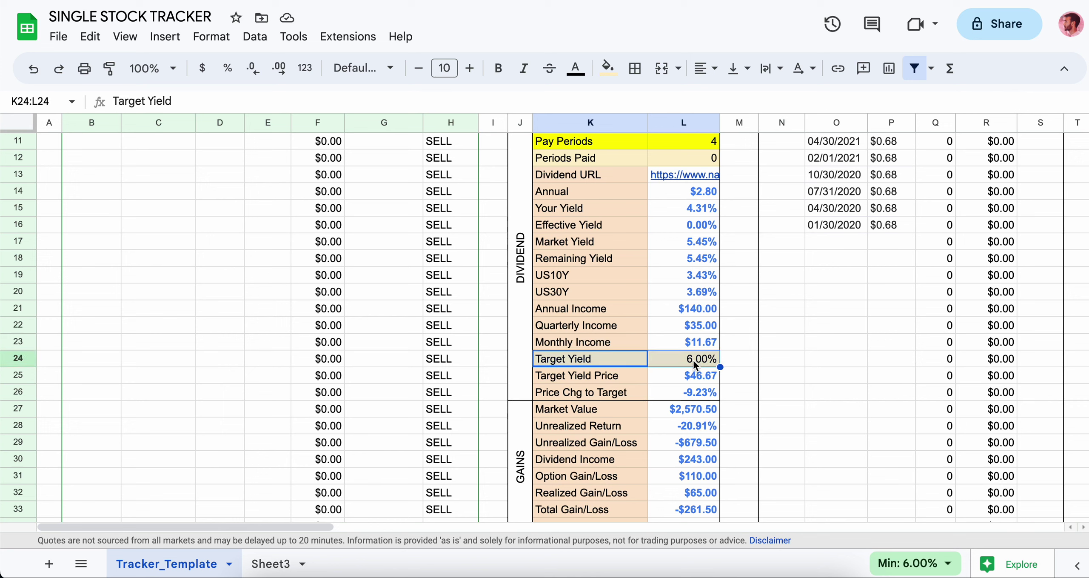
pyautogui.click(695, 363)
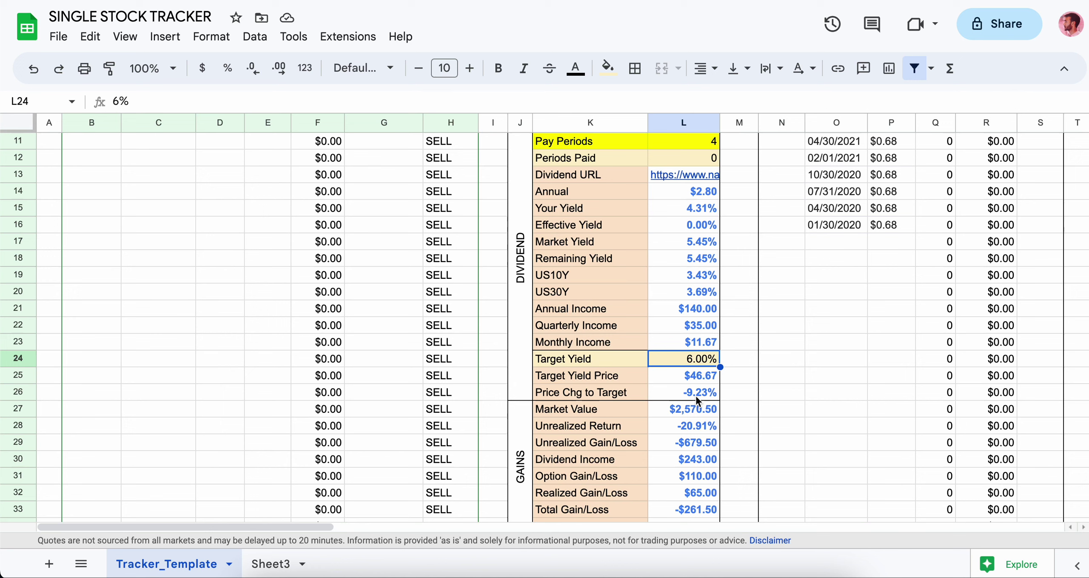
pyautogui.write('10')
pyautogui.press('Return')
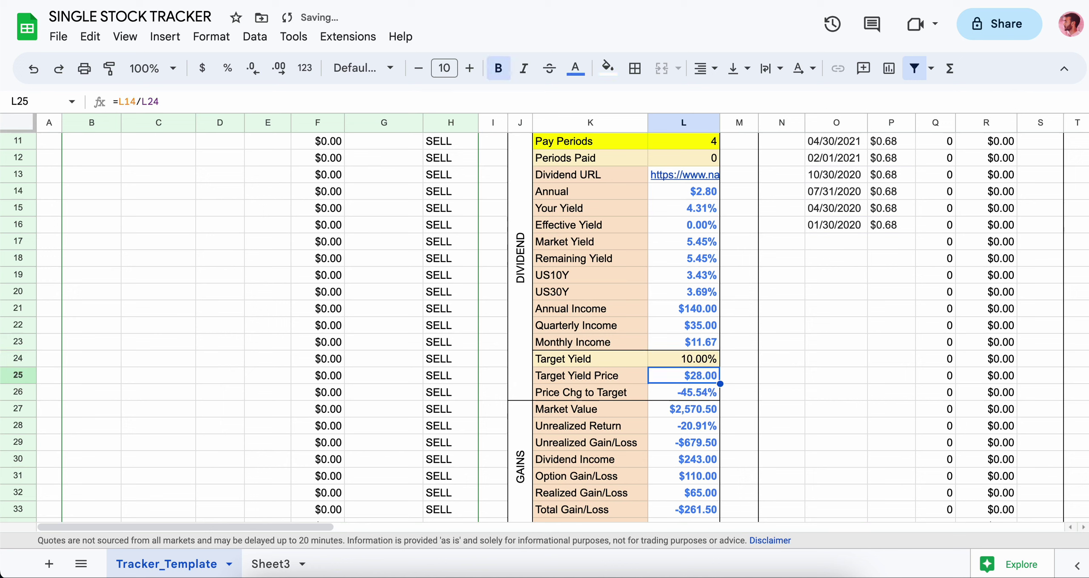
pyautogui.moveTo(616, 377); pyautogui.dragTo(585, 396)
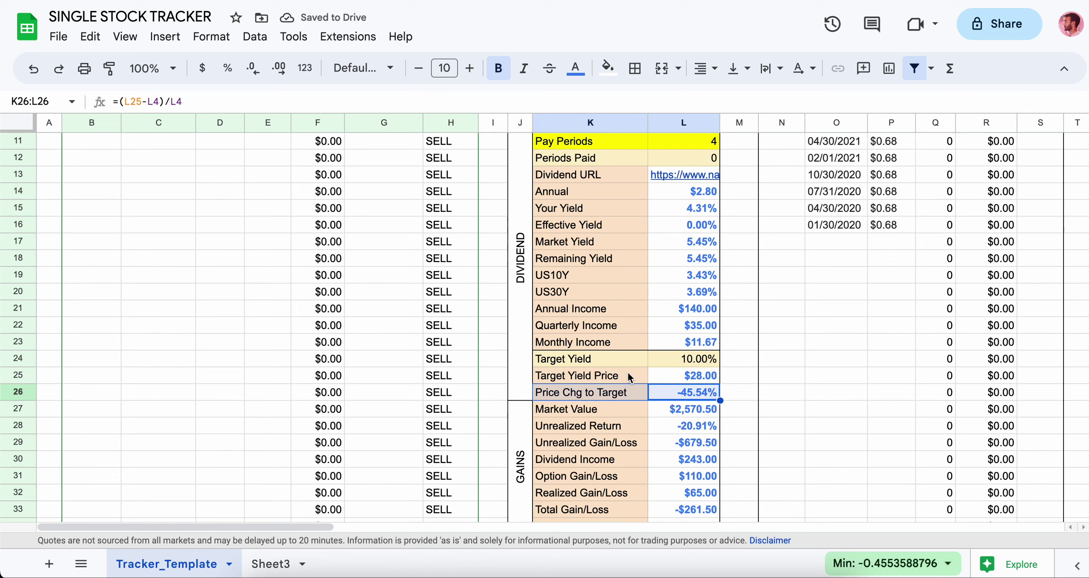
# Return the Target Yield to 6% and select the three target rows together
pyautogui.click(682, 361)
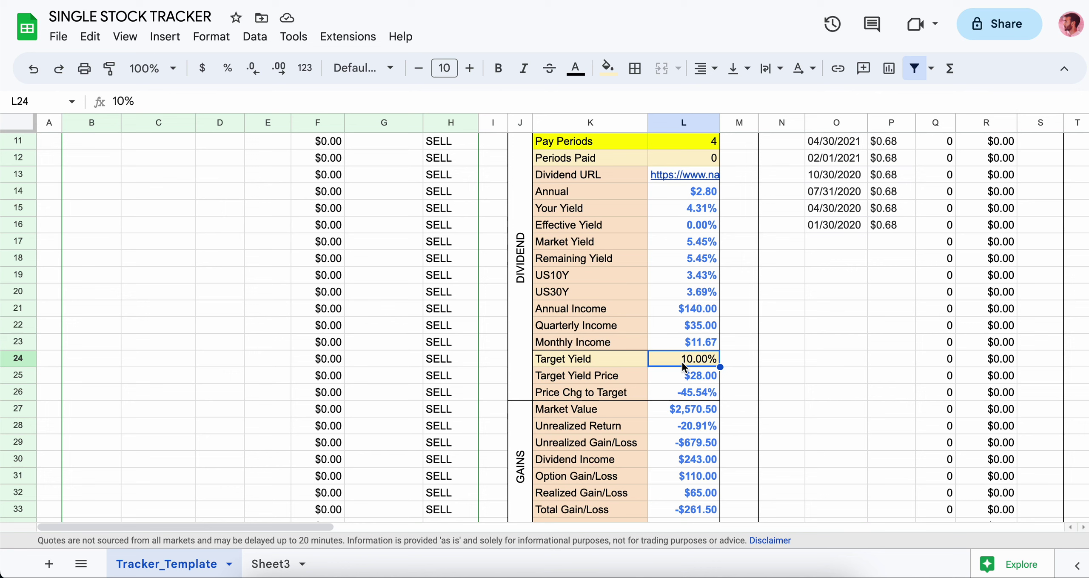
pyautogui.write('6')
pyautogui.press('Return')
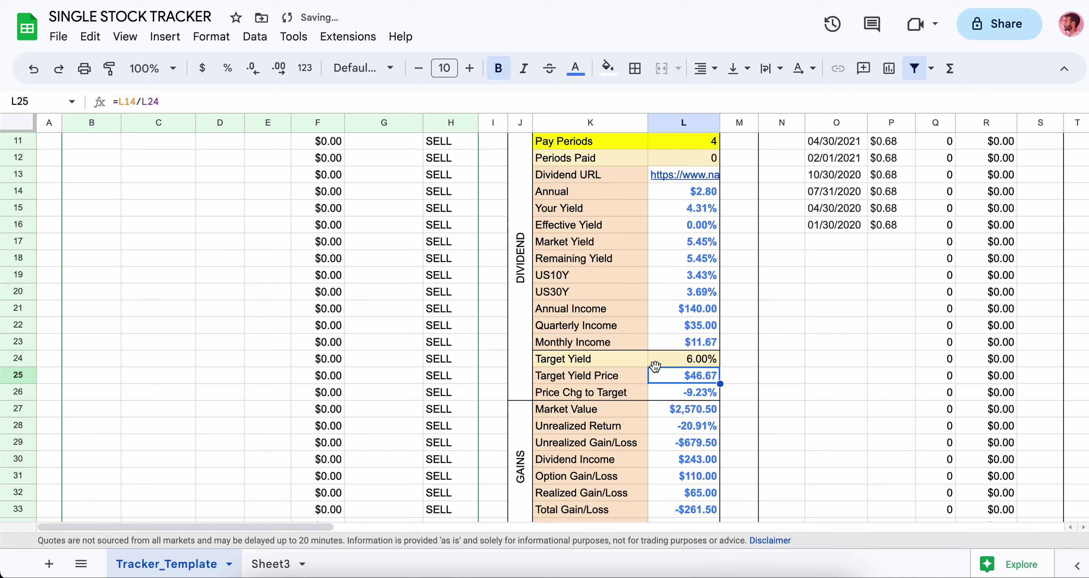
pyautogui.moveTo(602, 359); pyautogui.dragTo(660, 392)
# Review the Gains section and trace the Total Gain/Loss formula to its unrealized, dividend, option and realized inputs
pyautogui.scroll(-2, 660, 364)
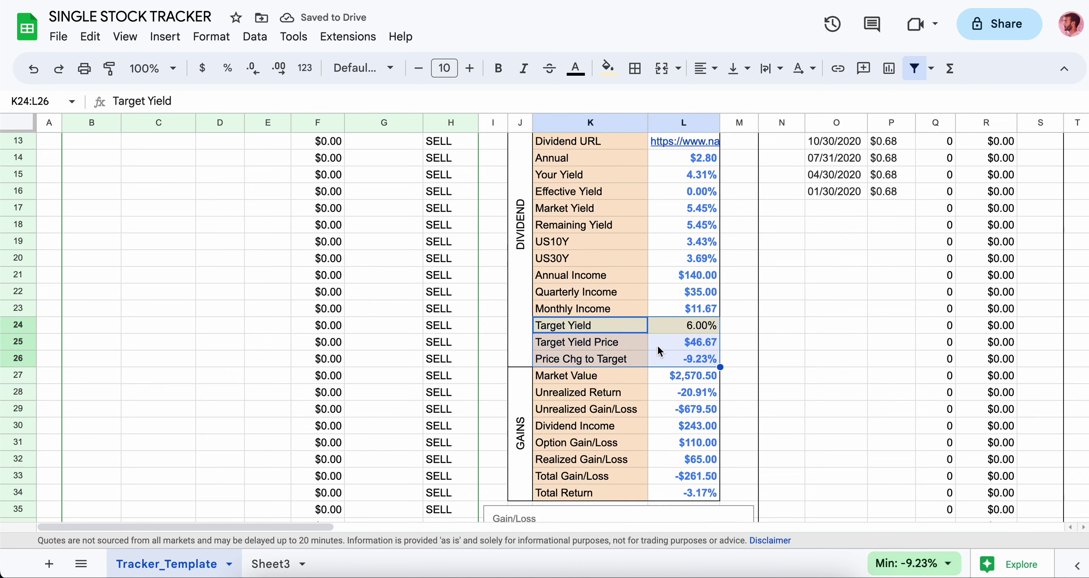
pyautogui.moveTo(527, 384); pyautogui.dragTo(680, 375)
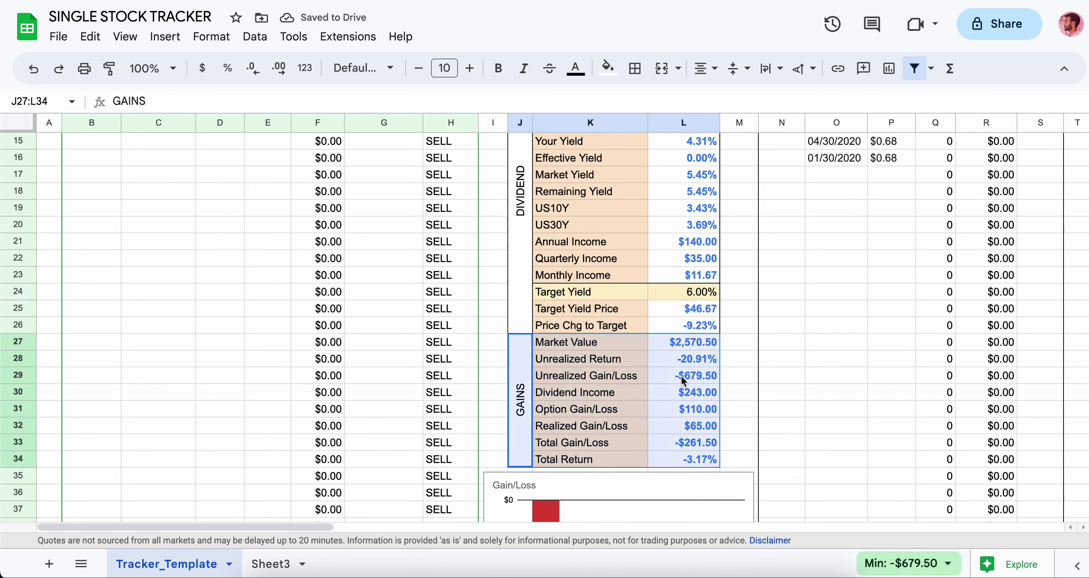
pyautogui.moveTo(579, 359); pyautogui.dragTo(685, 364)
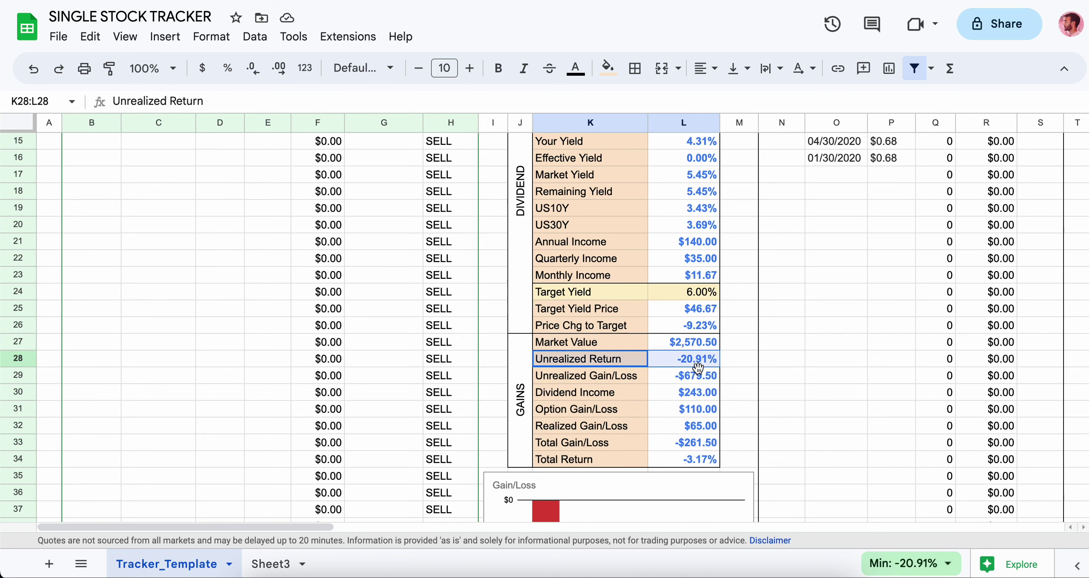
pyautogui.moveTo(578, 394); pyautogui.dragTo(702, 426)
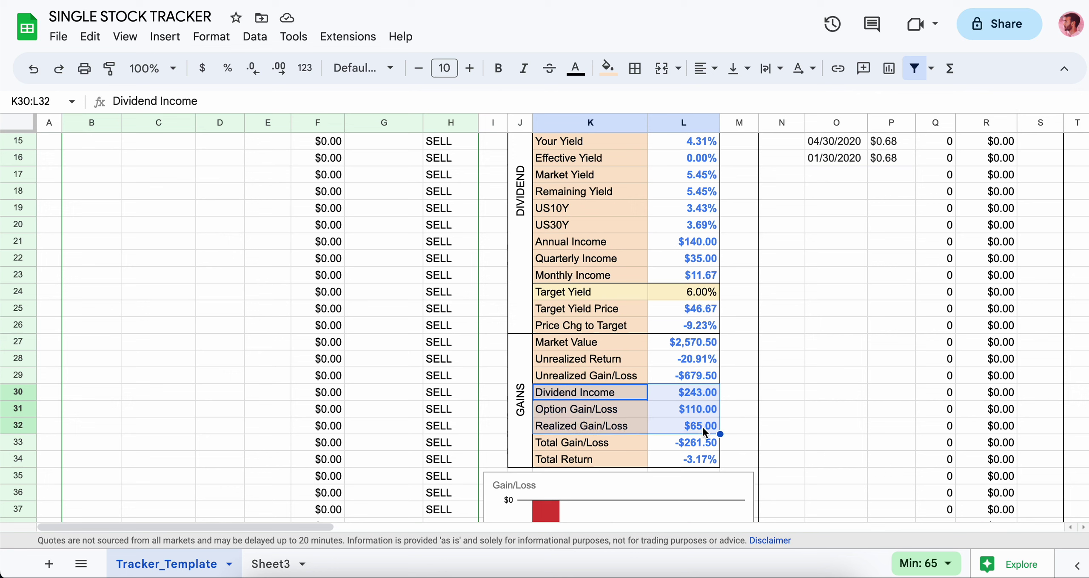
pyautogui.moveTo(682, 376); pyautogui.dragTo(687, 445)
pyautogui.click(687, 444)
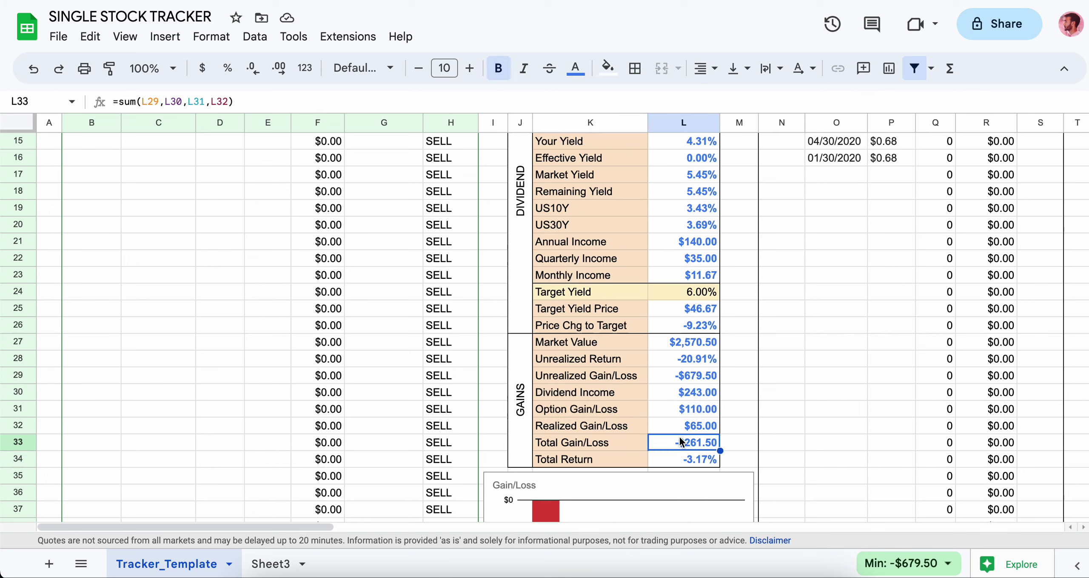
pyautogui.moveTo(602, 441); pyautogui.dragTo(677, 443)
# Look over the Total Return row and the Gain/Loss waterfall chart below the Gains section
pyautogui.scroll(-3, 668, 419)
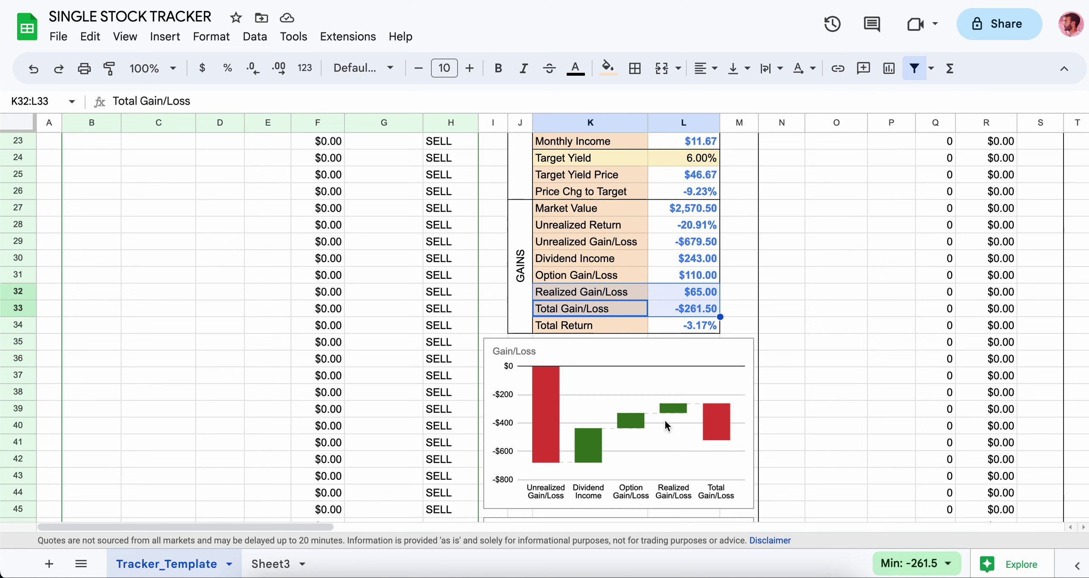
pyautogui.click(591, 326)
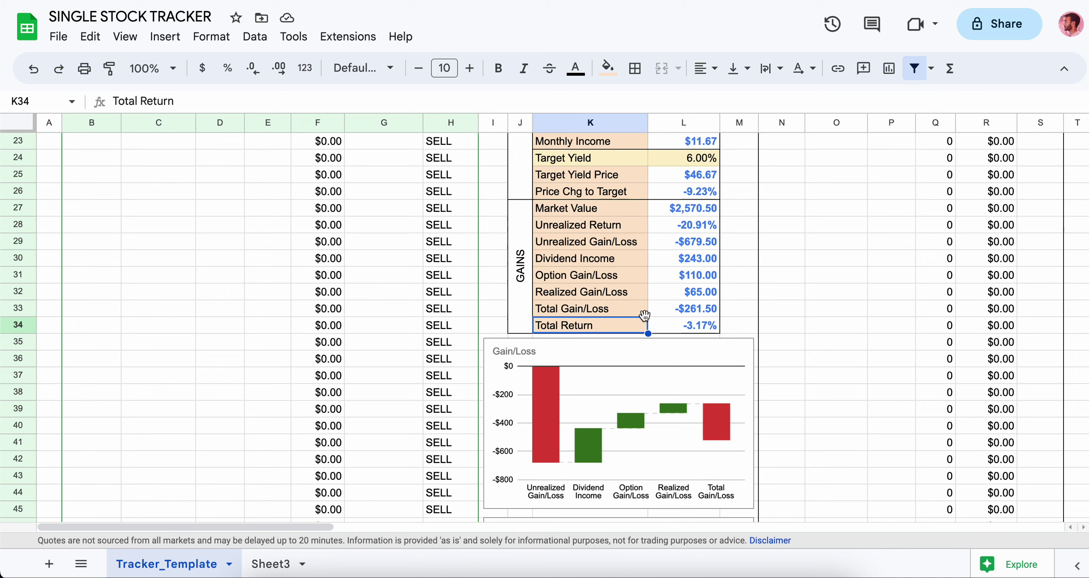
pyautogui.scroll(-1, 643, 316)
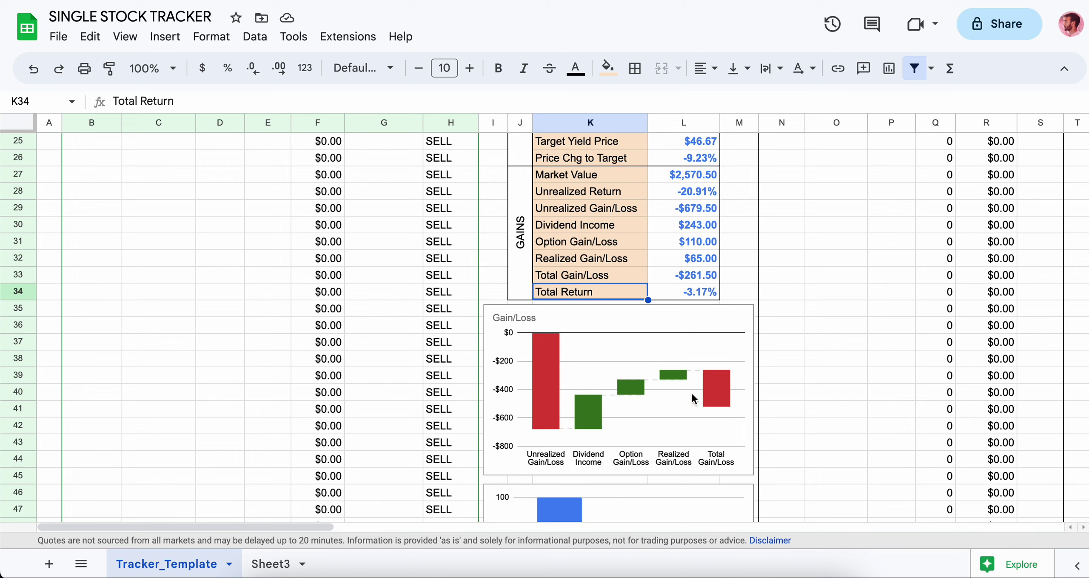
# Examine the Ex-Date and Dividend entries in rows 3 to 16 of the Dividend Activity section
pyautogui.scroll(8, 693, 397)
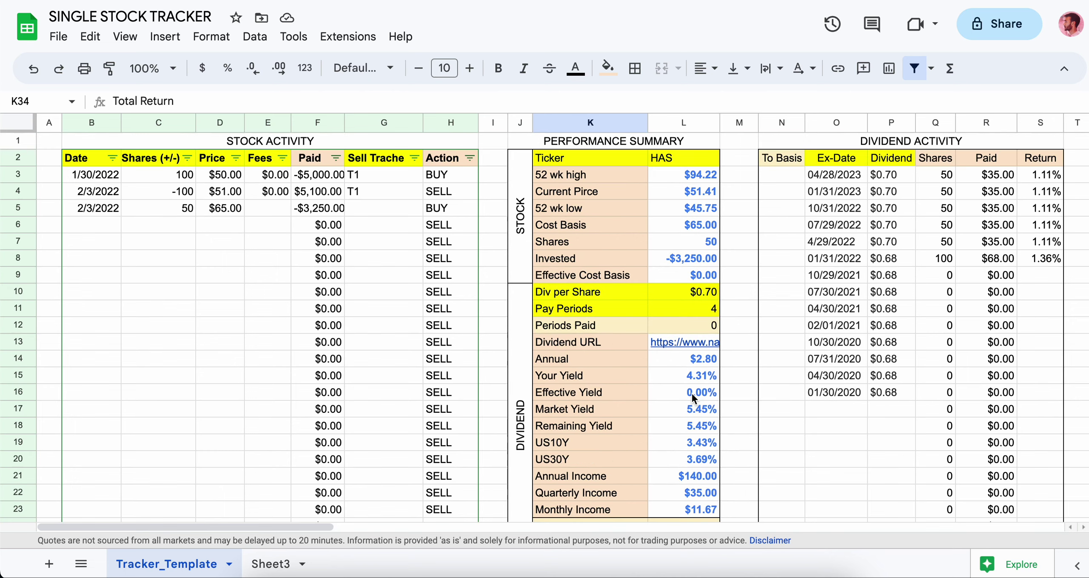
pyautogui.moveTo(327, 527); pyautogui.dragTo(459, 527)
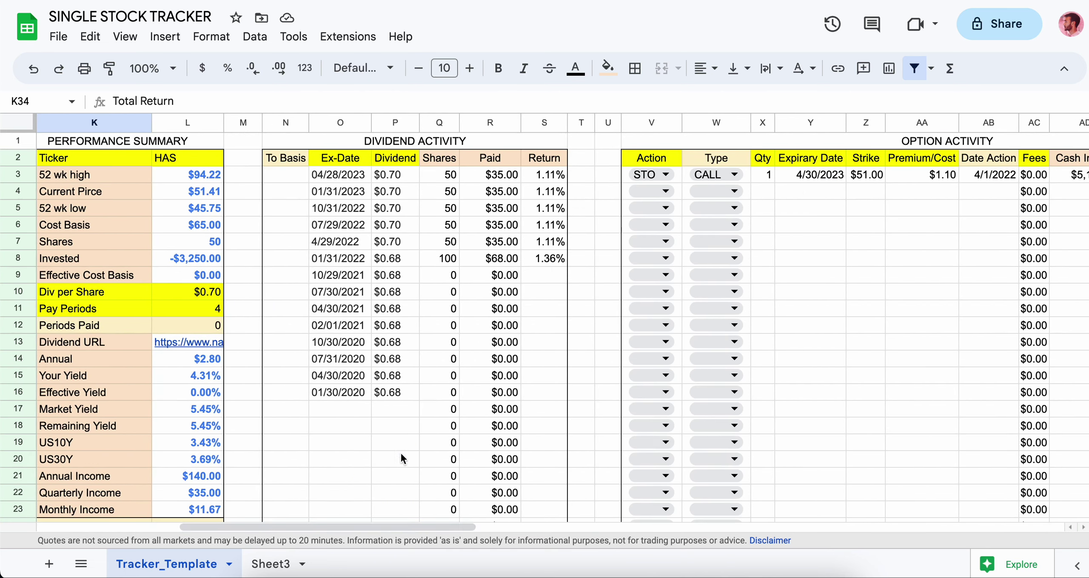
pyautogui.moveTo(336, 177); pyautogui.dragTo(385, 393)
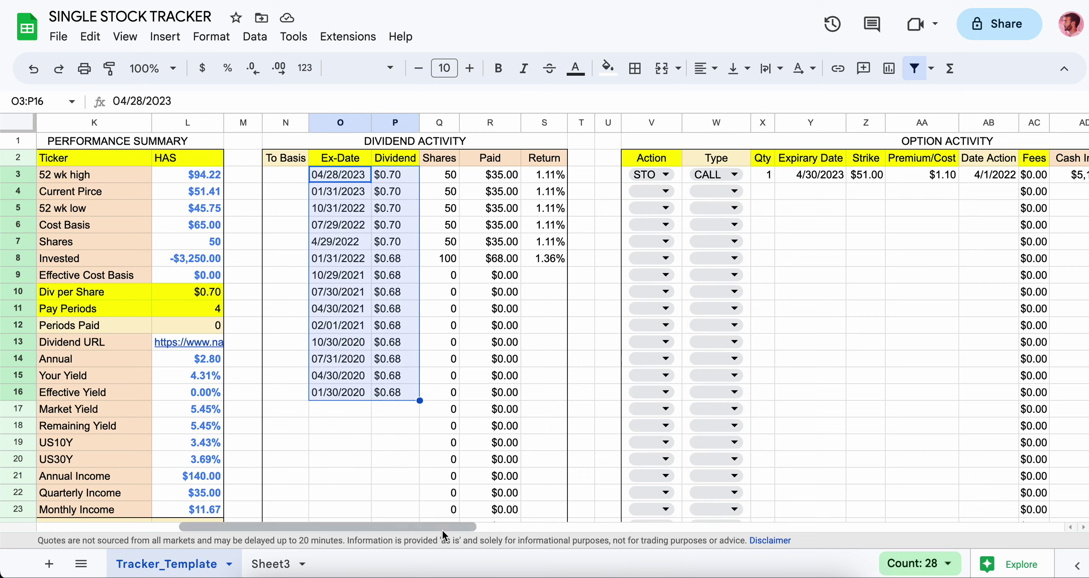
# Review the dates, share quantities and matching T1 sell tranche entries in the Stock Activity section
pyautogui.moveTo(400, 528); pyautogui.dragTo(221, 464)
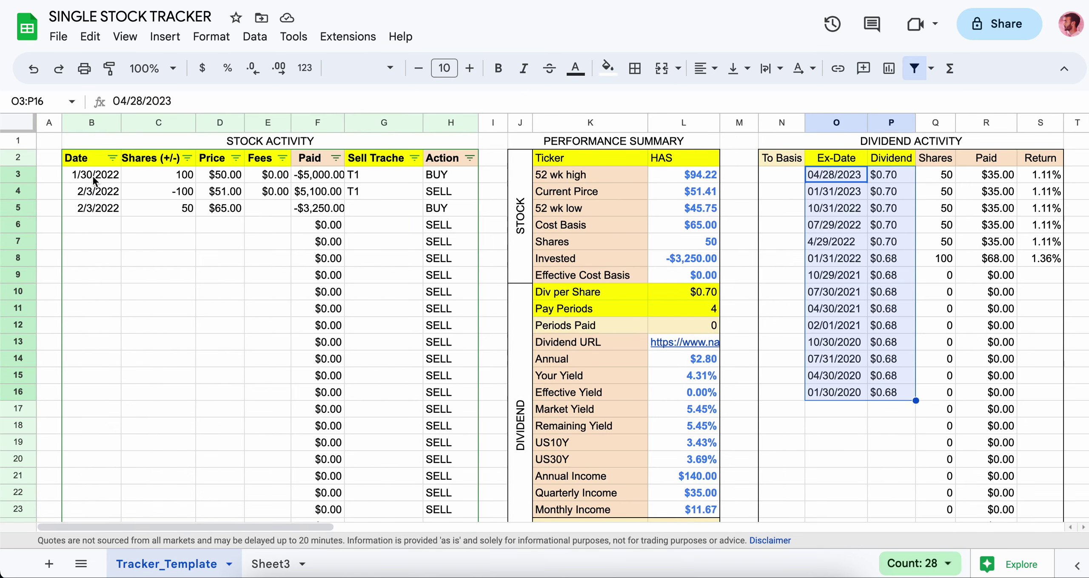
pyautogui.moveTo(92, 176); pyautogui.dragTo(257, 219)
pyautogui.click(176, 194)
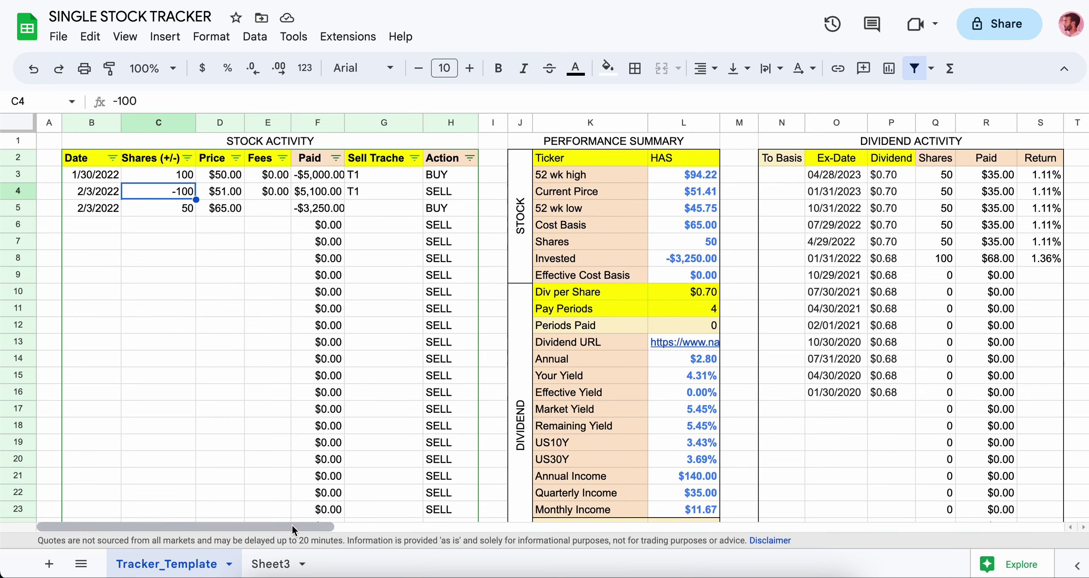
pyautogui.moveTo(291, 524)
pyautogui.mouseDown()
pyautogui.moveTo(373, 520)
pyautogui.moveTo(295, 525)
pyautogui.mouseUp()
pyautogui.moveTo(371, 174); pyautogui.dragTo(372, 198)
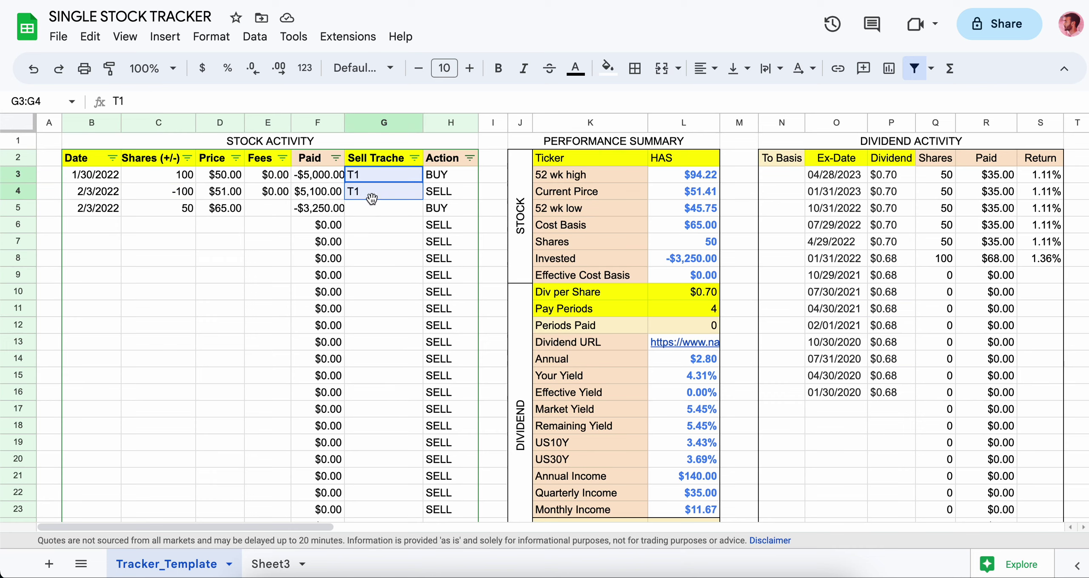
# Compare the expiry date and strike in Option Activity with the grouped Option Returns entry and its Gain/Loss
pyautogui.moveTo(311, 527); pyautogui.dragTo(593, 518)
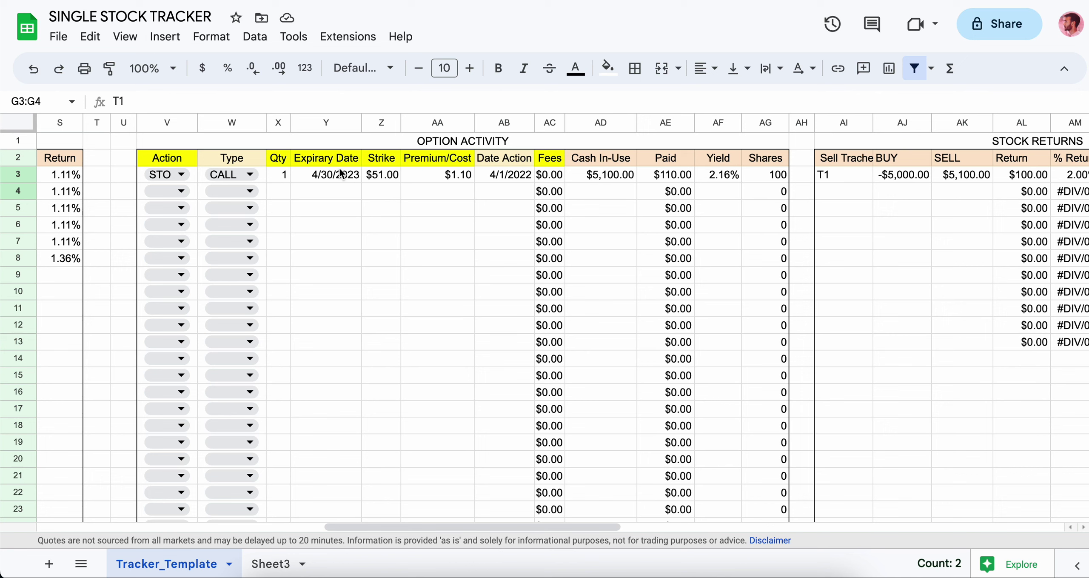
pyautogui.moveTo(318, 160); pyautogui.dragTo(378, 176)
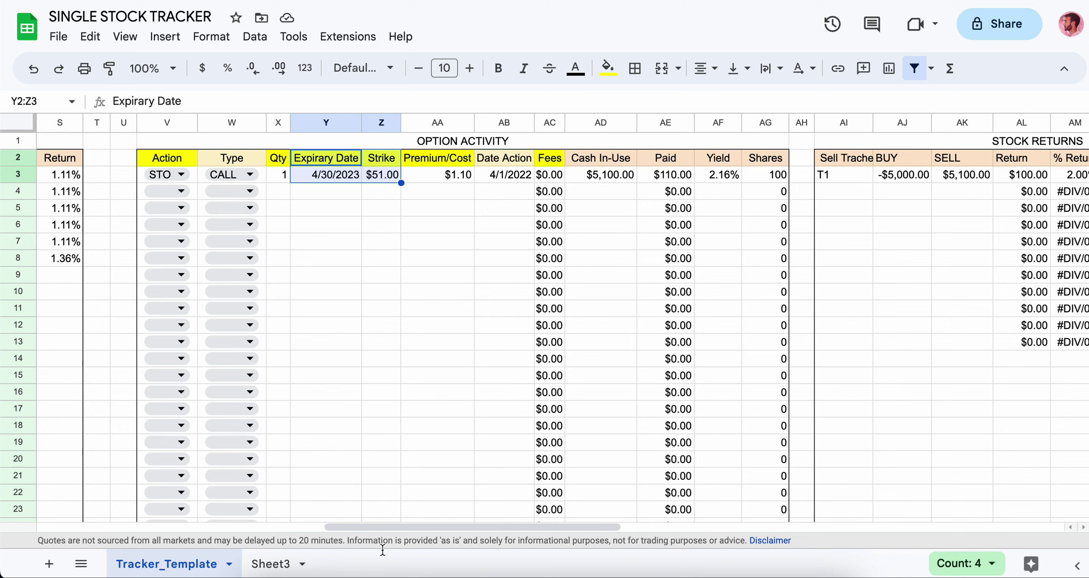
pyautogui.moveTo(393, 528); pyautogui.dragTo(594, 530)
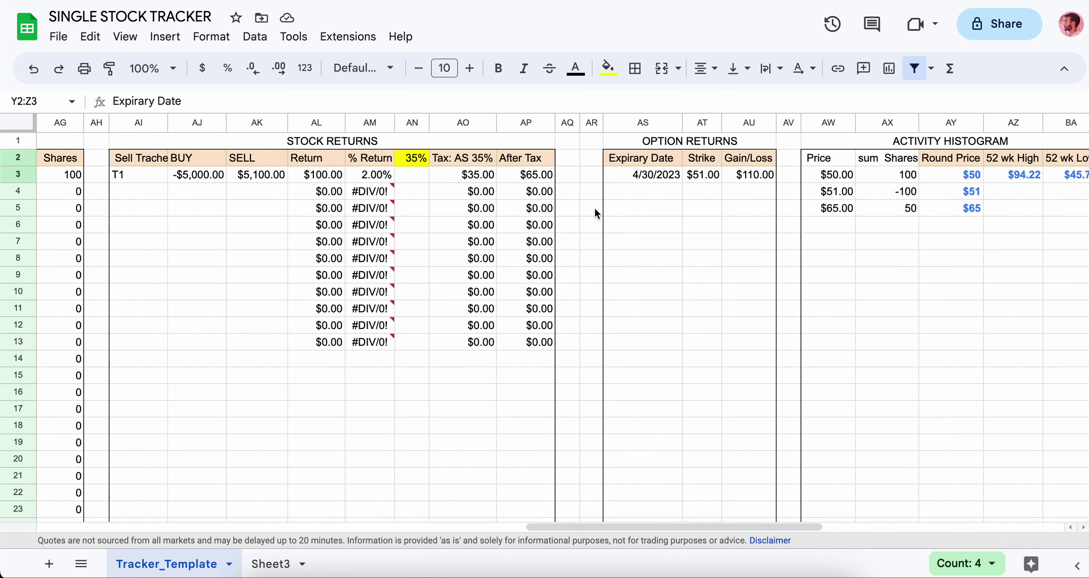
pyautogui.moveTo(639, 163); pyautogui.dragTo(697, 178)
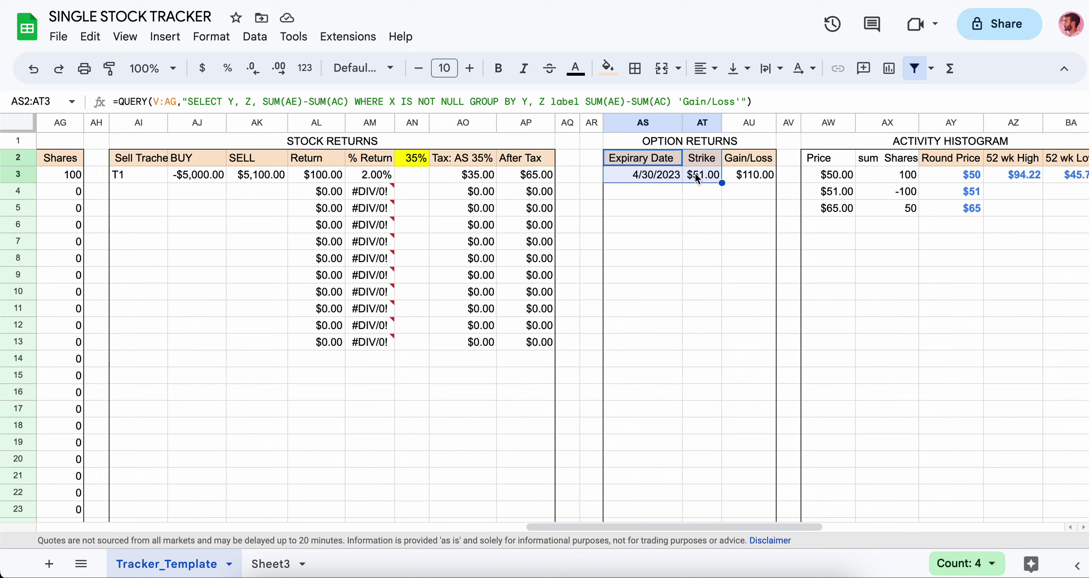
pyautogui.keyDown('shift'); pyautogui.click(665, 172); pyautogui.keyUp('shift')
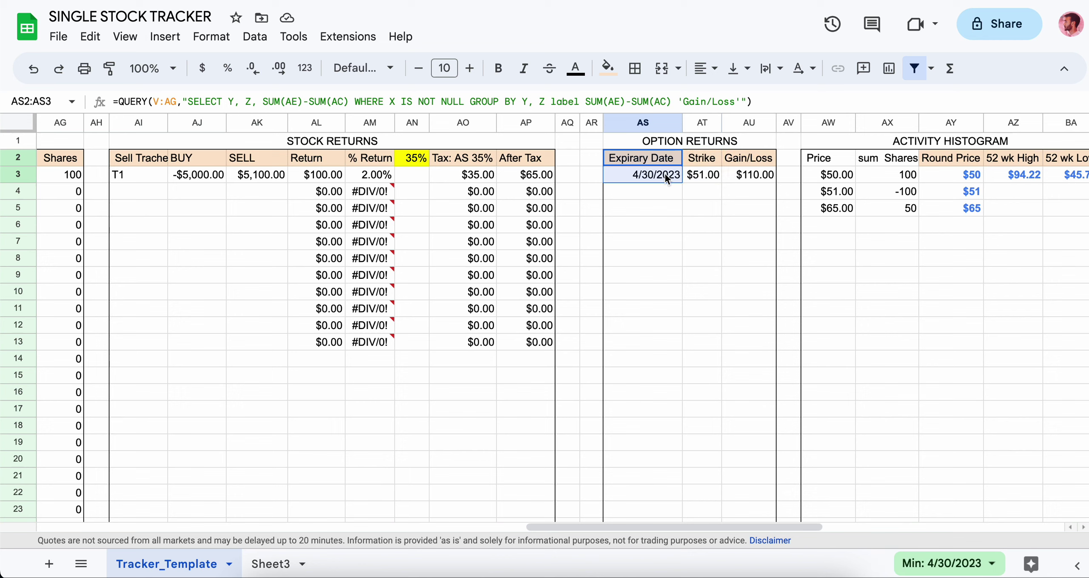
pyautogui.keyDown('shift'); pyautogui.click(699, 175); pyautogui.keyUp('shift')
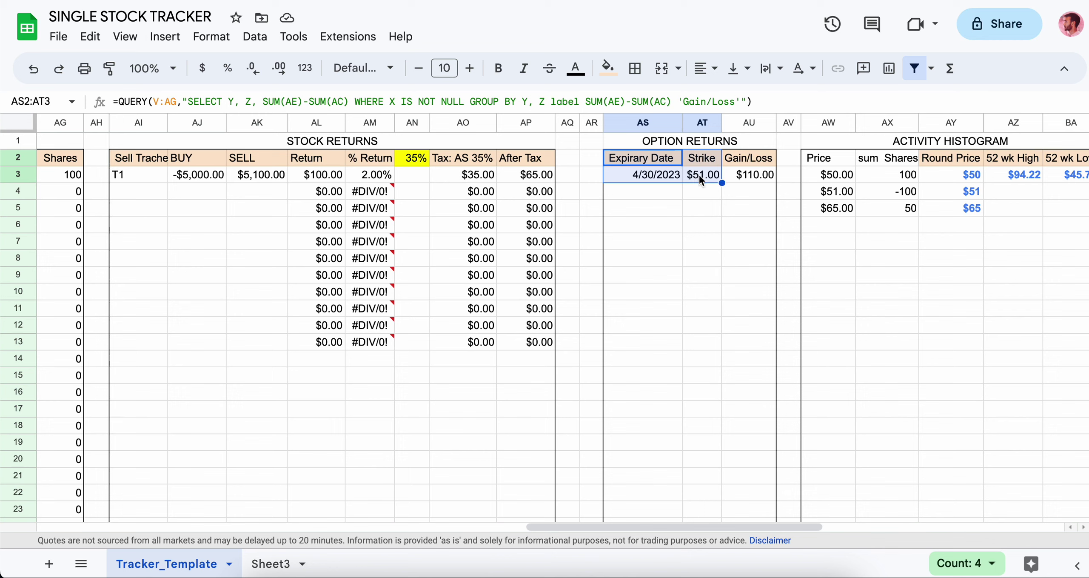
pyautogui.press('Return')
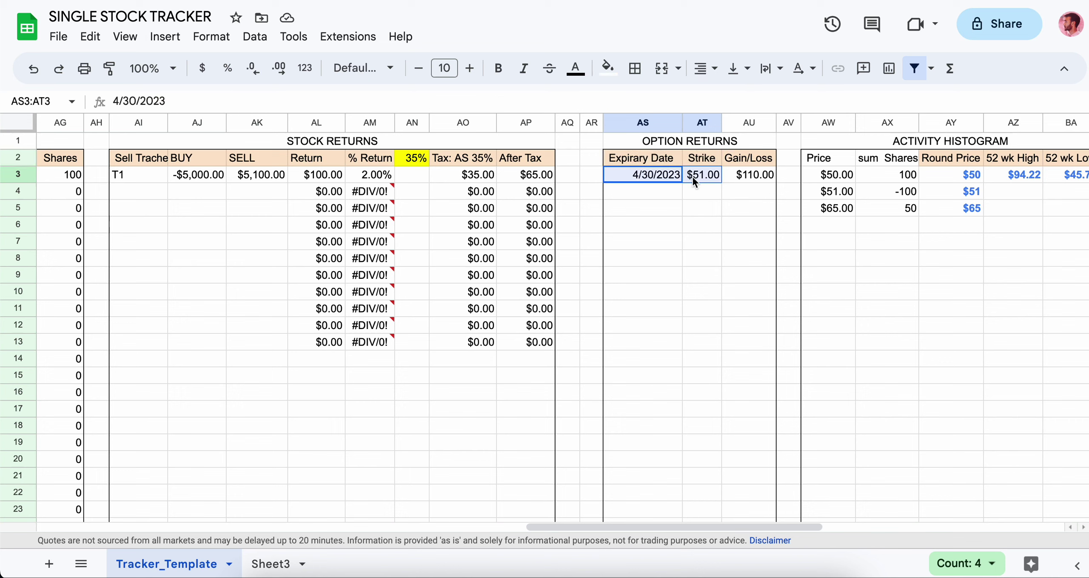
pyautogui.click(748, 177)
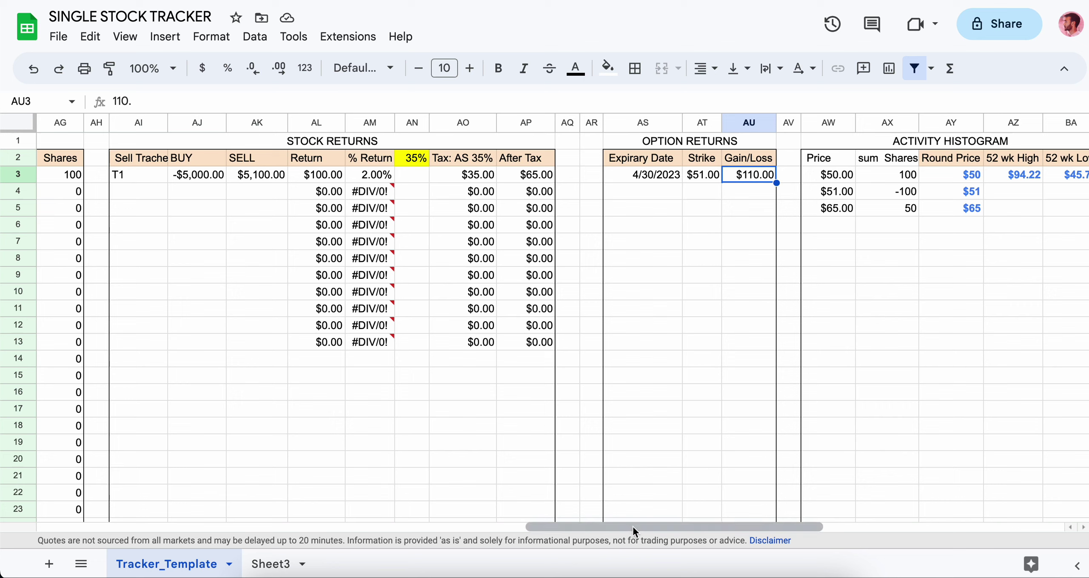
# Examine the Action and Type choices in Option Activity and the Paid formula for the first option
pyautogui.moveTo(633, 526); pyautogui.dragTo(374, 526)
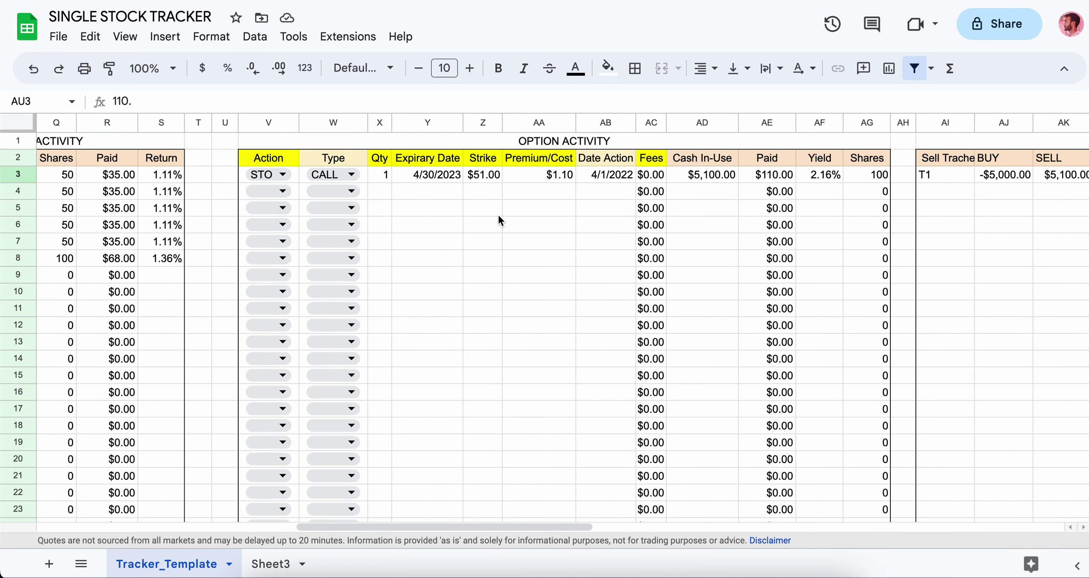
pyautogui.click(272, 160)
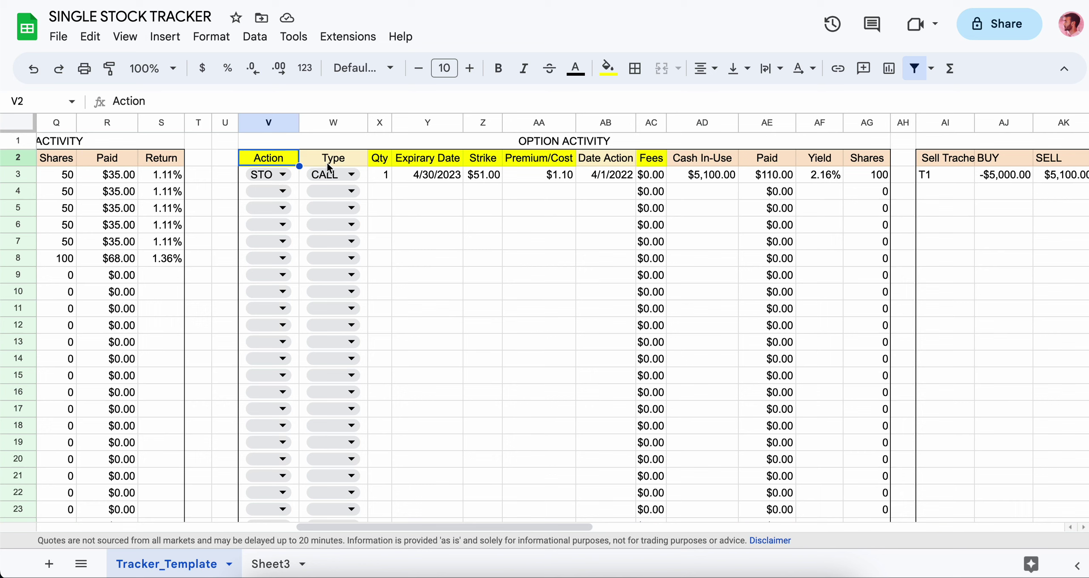
pyautogui.click(362, 162)
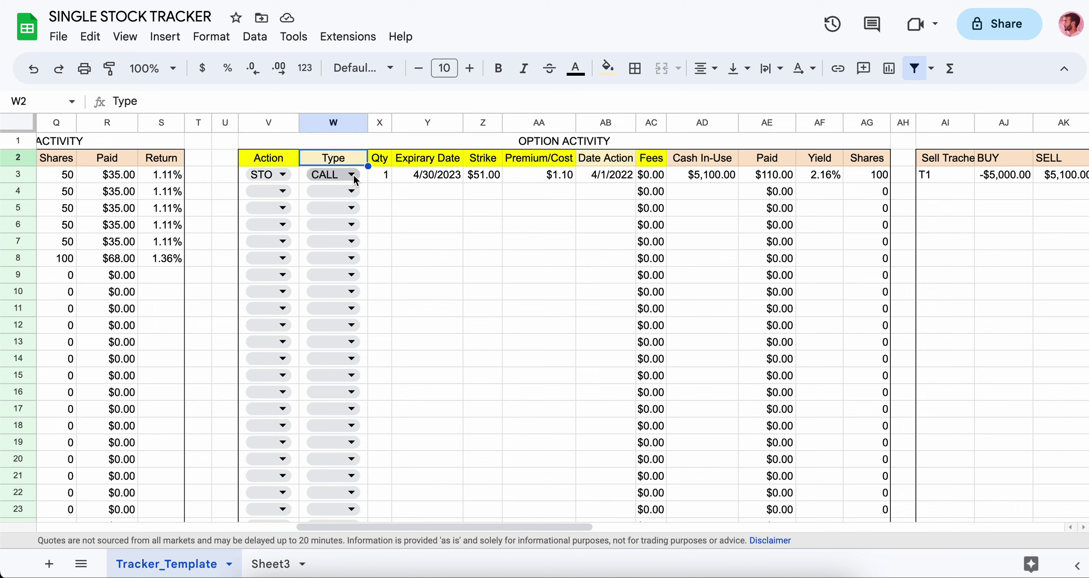
pyautogui.click(352, 175)
pyautogui.press('Escape')
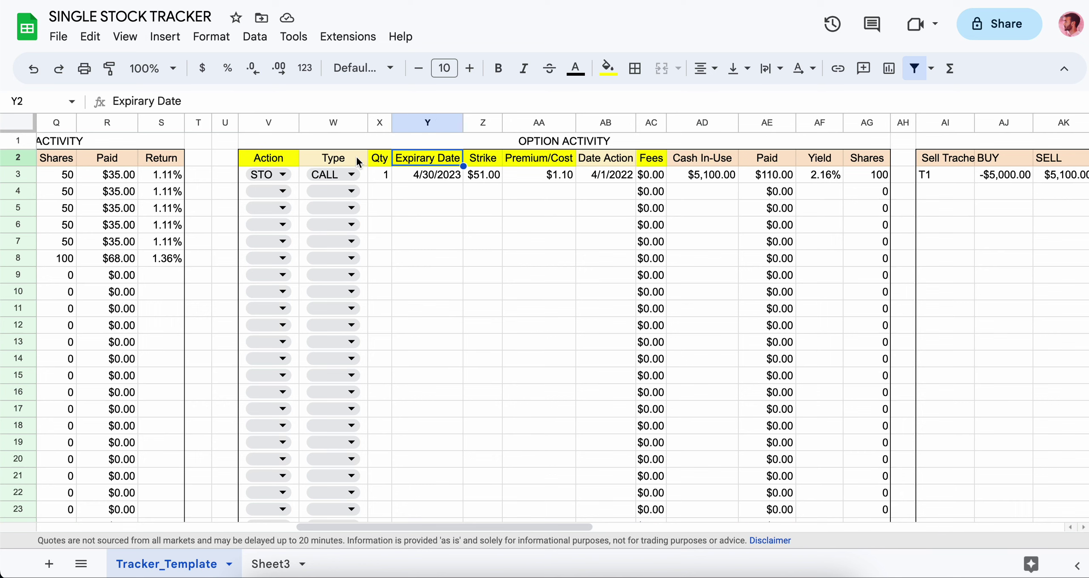
pyautogui.click(284, 175)
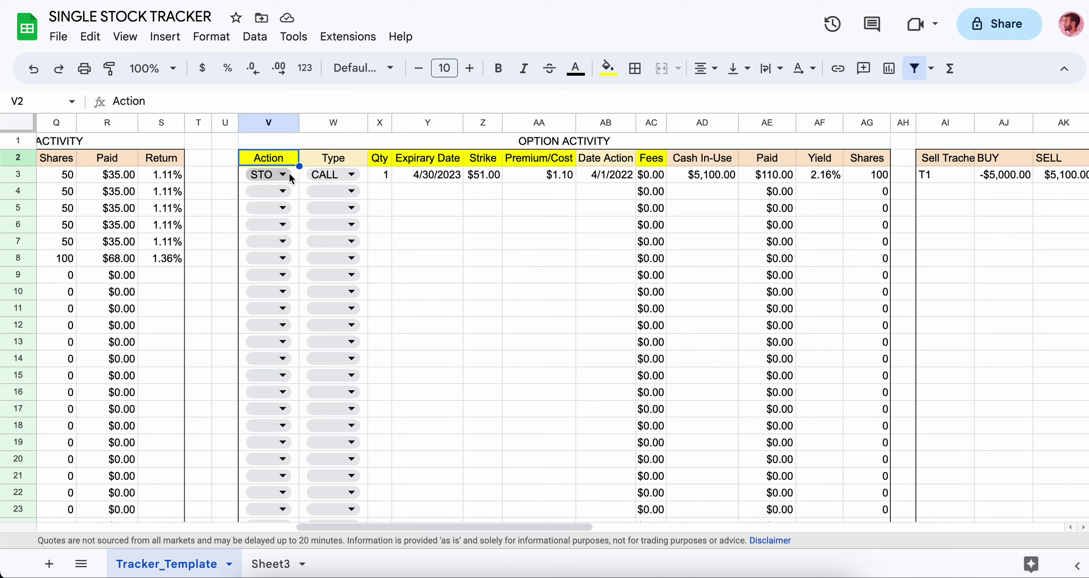
pyautogui.doubleClick(287, 177)
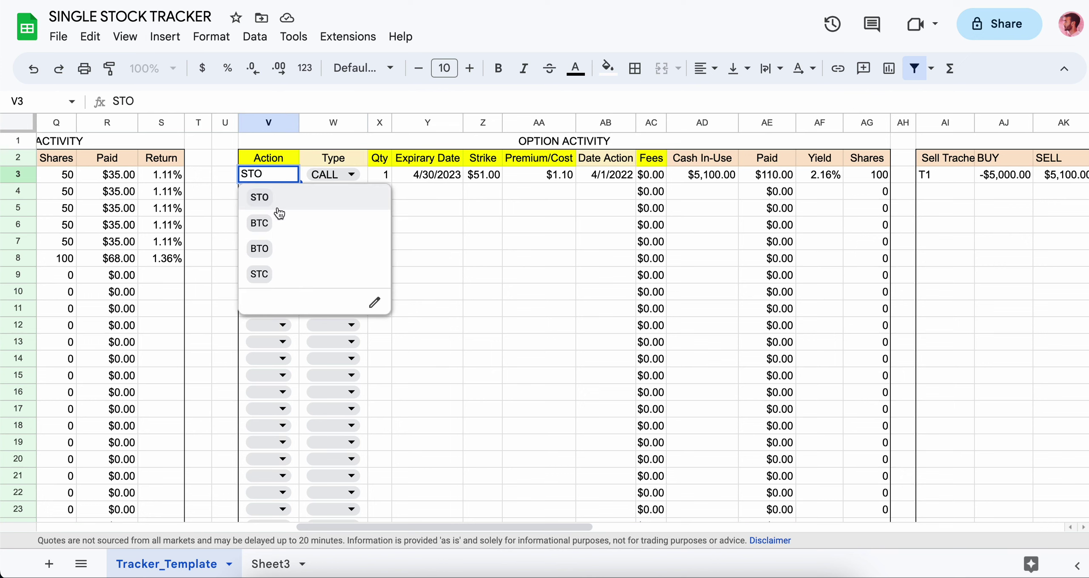
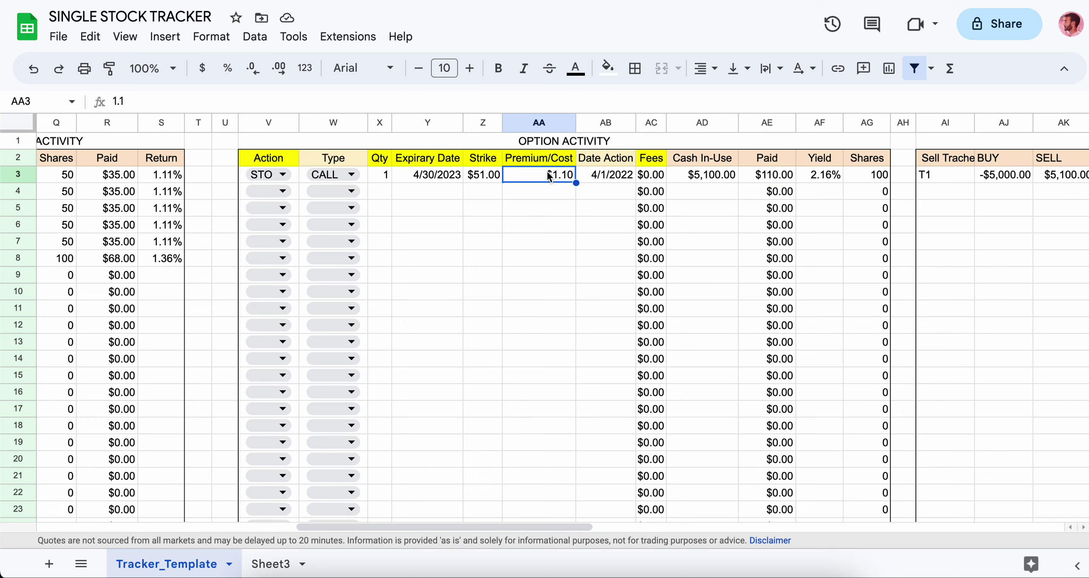
pyautogui.click(779, 180)
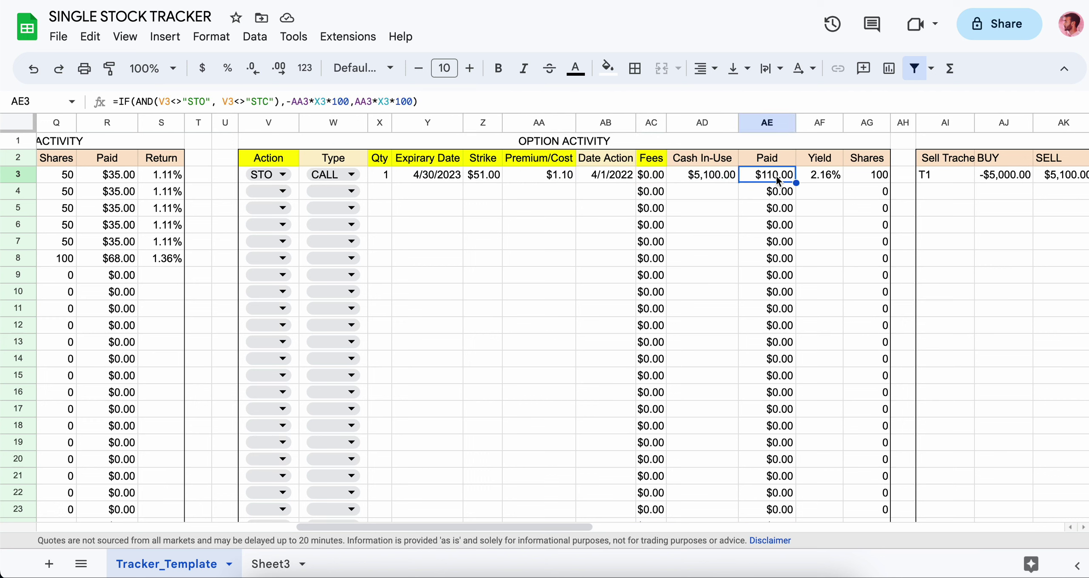
# Switch the first option's Action to STC to check its Paid amount, and return it to STO
pyautogui.click(281, 175)
pyautogui.click(273, 276)
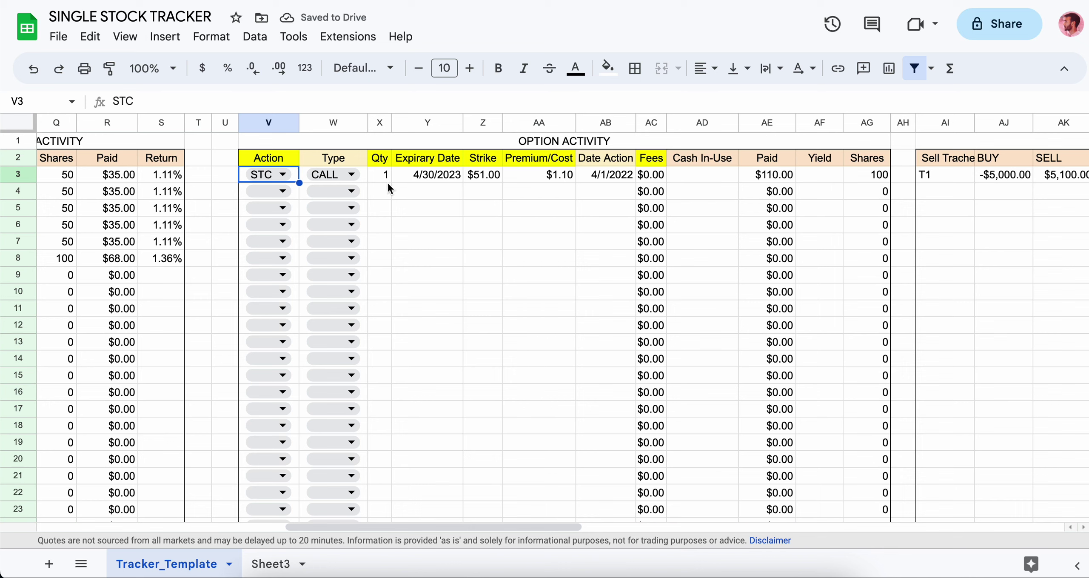
pyautogui.click(280, 174)
pyautogui.click(277, 204)
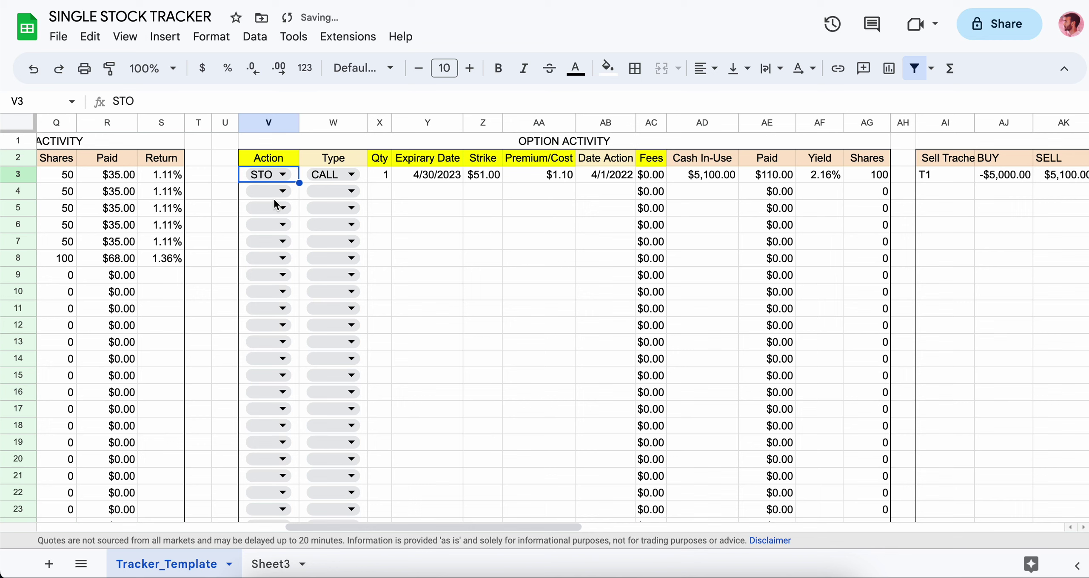
# Test the BTC and BTO actions on the first option's Paid amount and restore STO
pyautogui.click(283, 175)
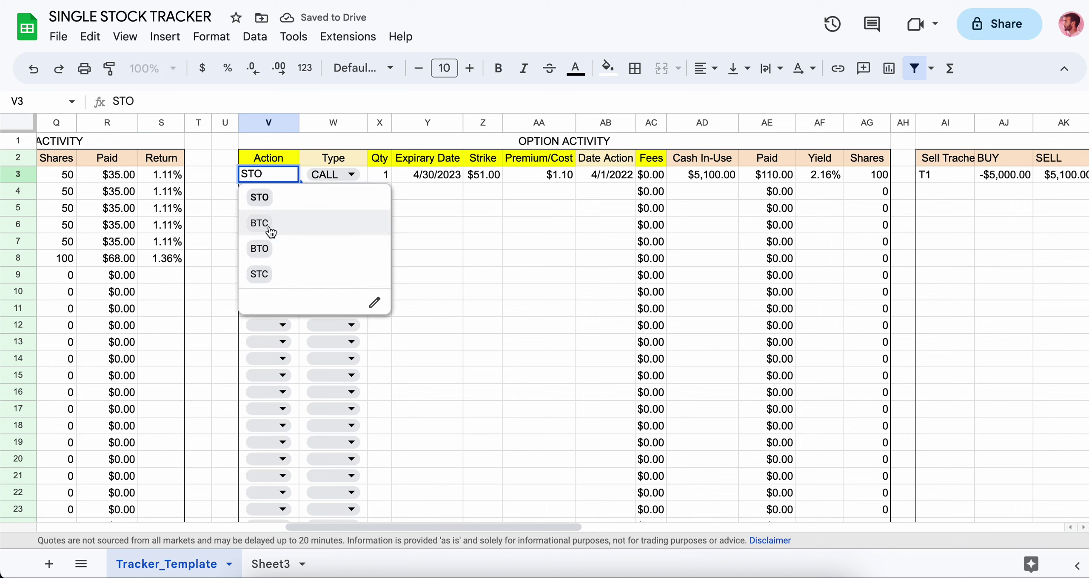
pyautogui.click(270, 231)
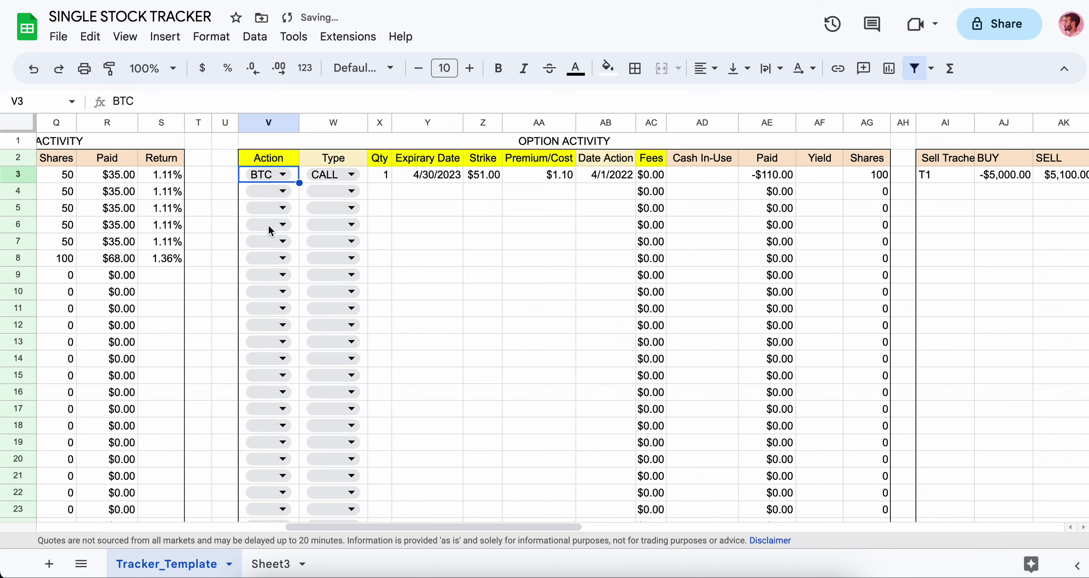
pyautogui.click(284, 175)
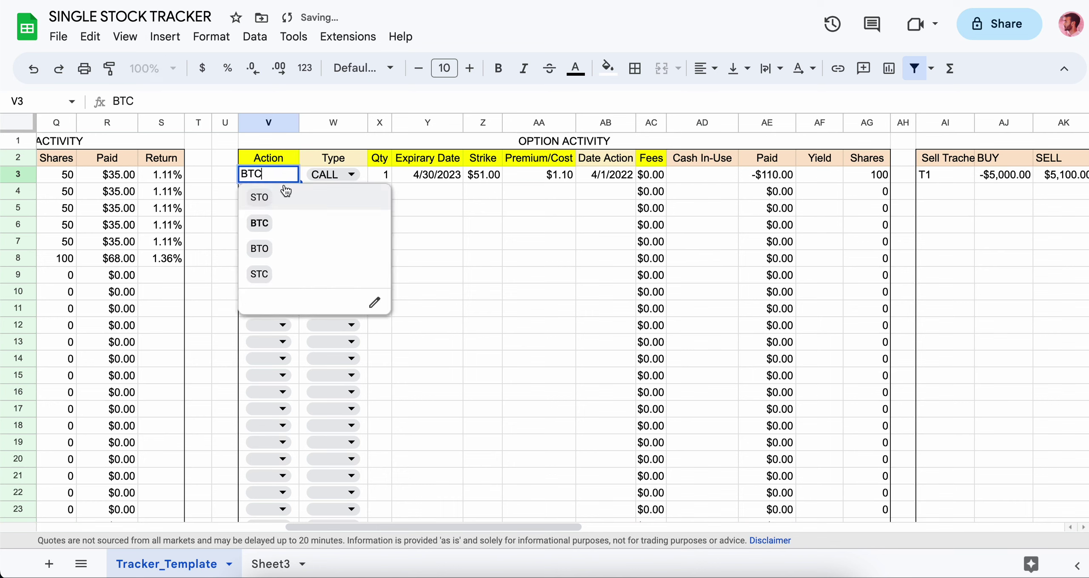
pyautogui.click(279, 254)
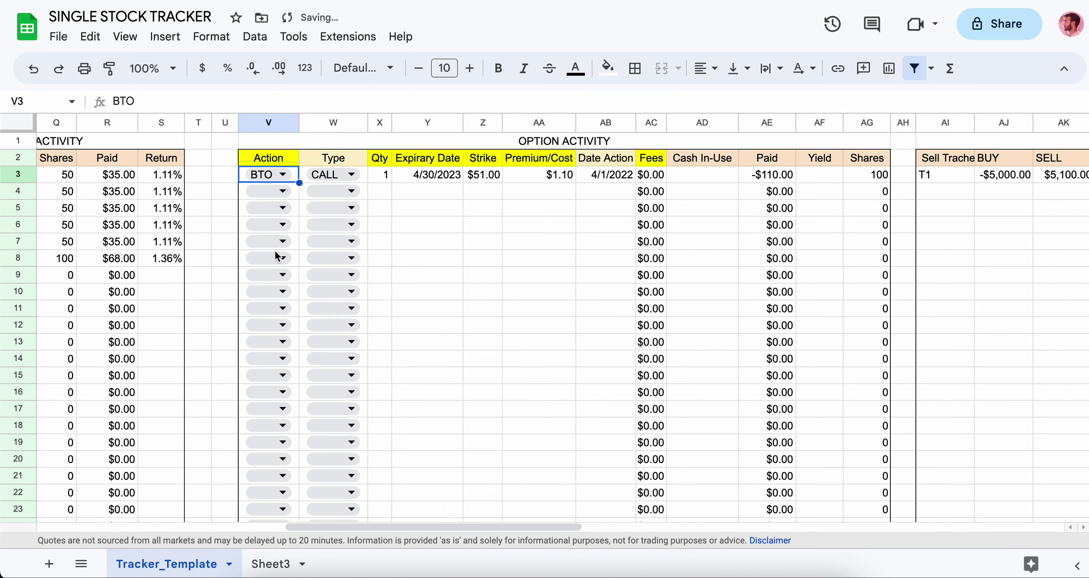
pyautogui.click(284, 175)
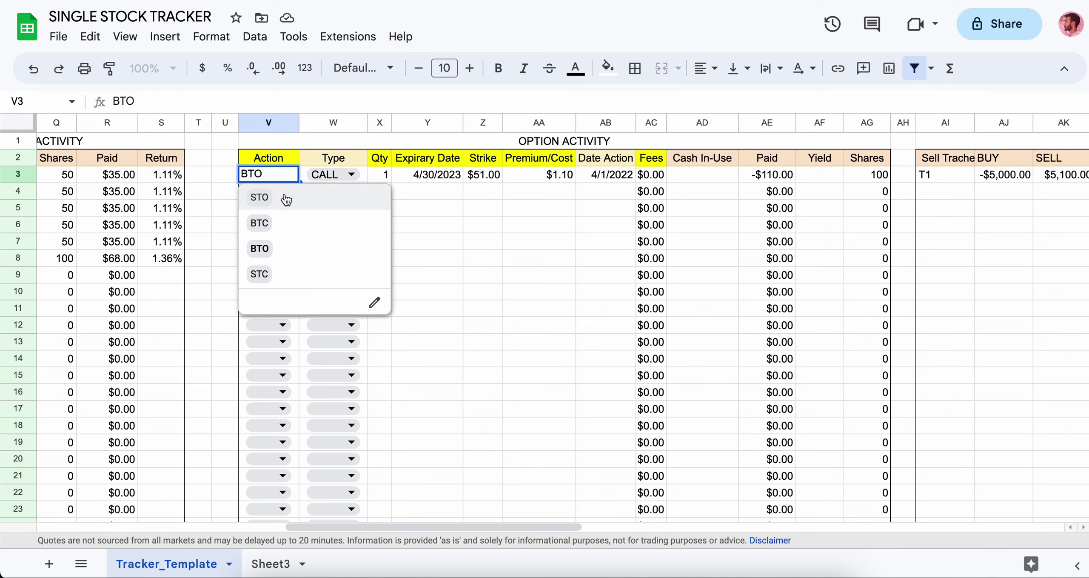
pyautogui.click(286, 196)
pyautogui.click(487, 199)
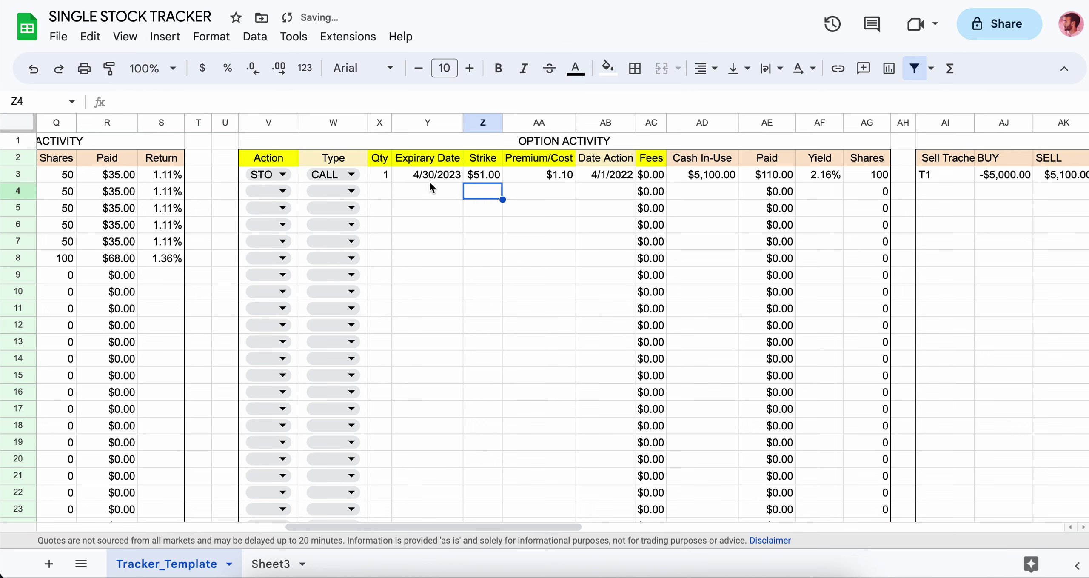
# Change the first option's Type to PUT in the Option Activity section
pyautogui.doubleClick(347, 176)
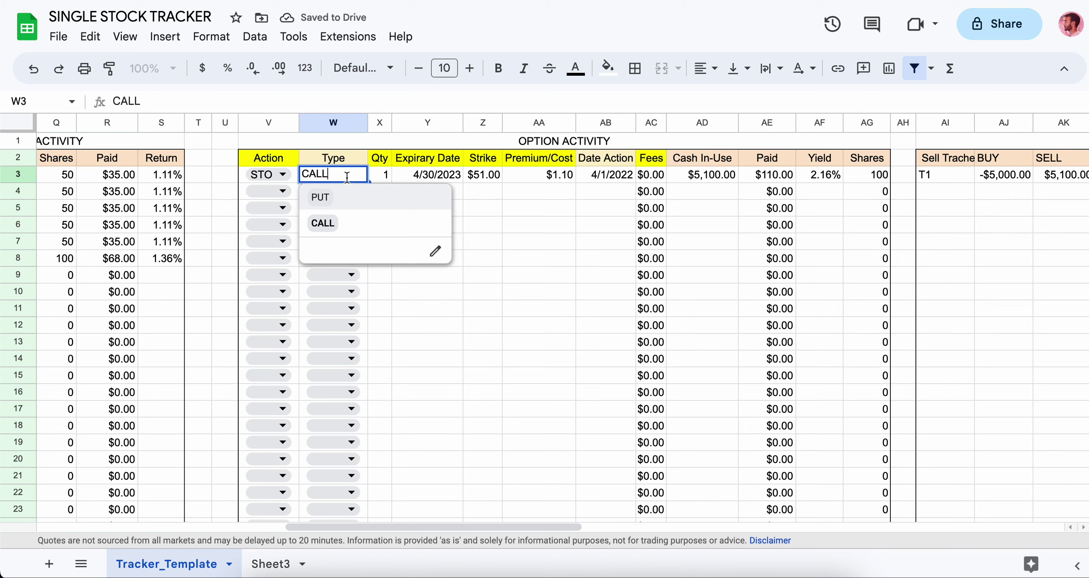
pyautogui.click(352, 198)
pyautogui.click(485, 208)
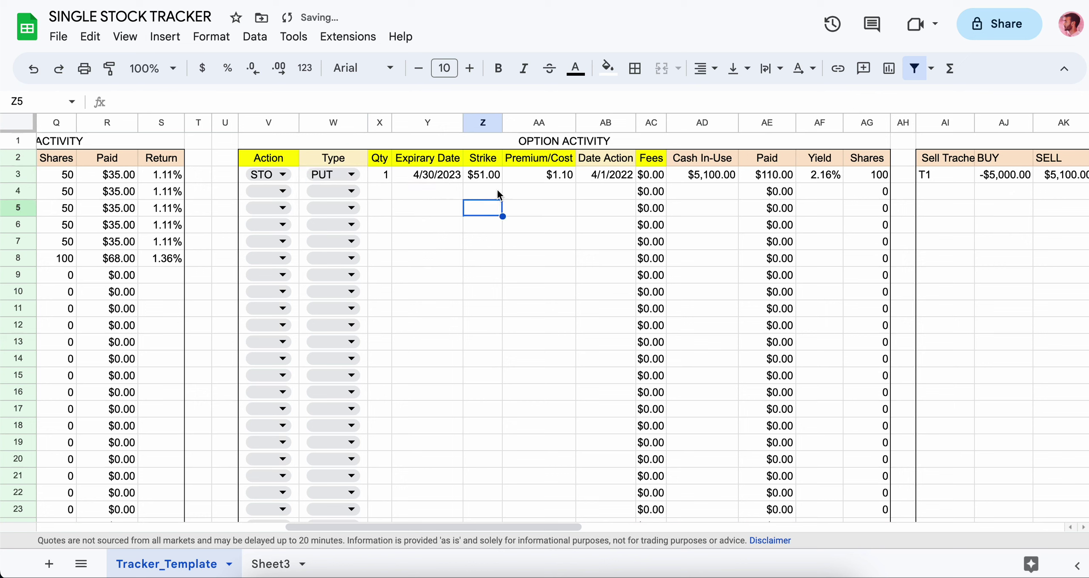
# Inspect the Cash In-Use formula for the first option and trace it to the quantity and strike entries
pyautogui.click(725, 177)
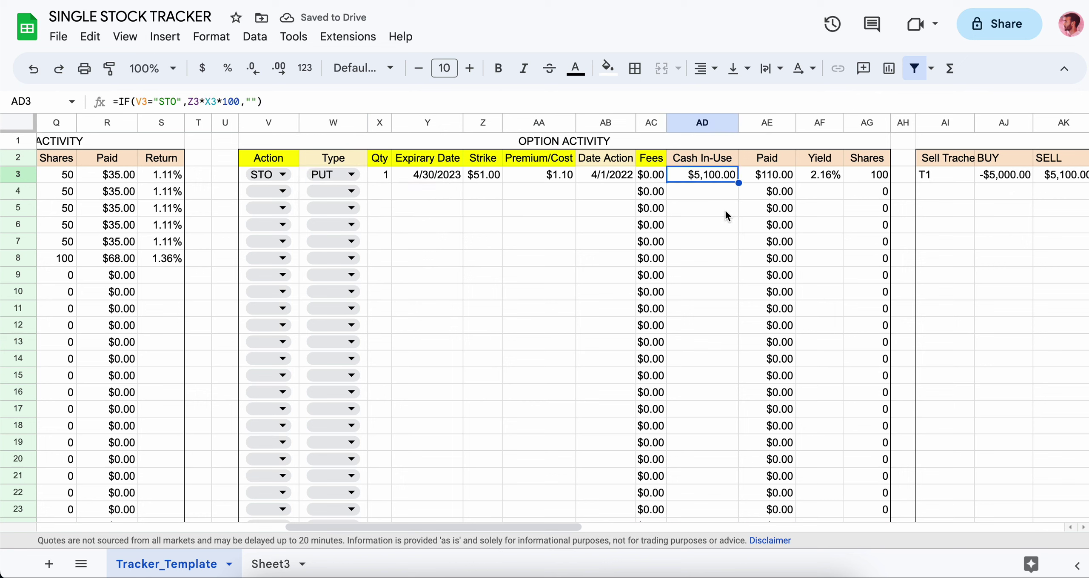
pyautogui.moveTo(712, 159); pyautogui.dragTo(710, 175)
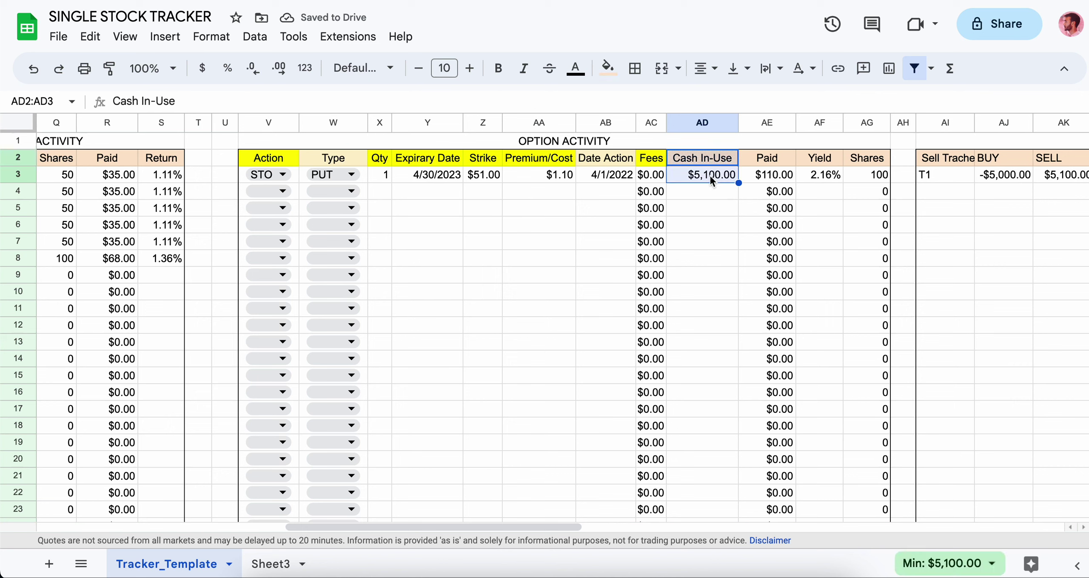
pyautogui.click(709, 175)
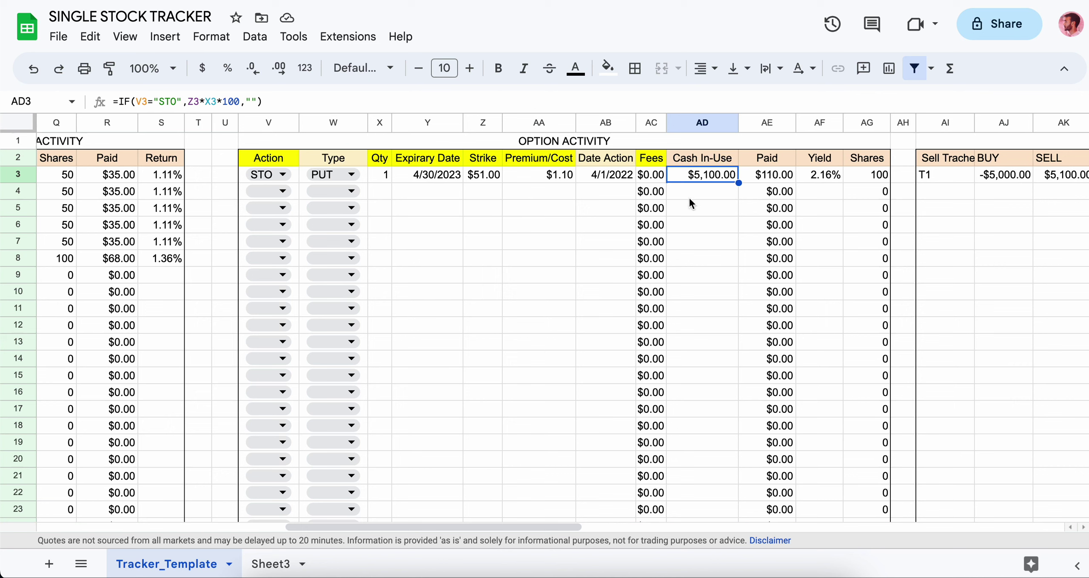
pyautogui.click(384, 175)
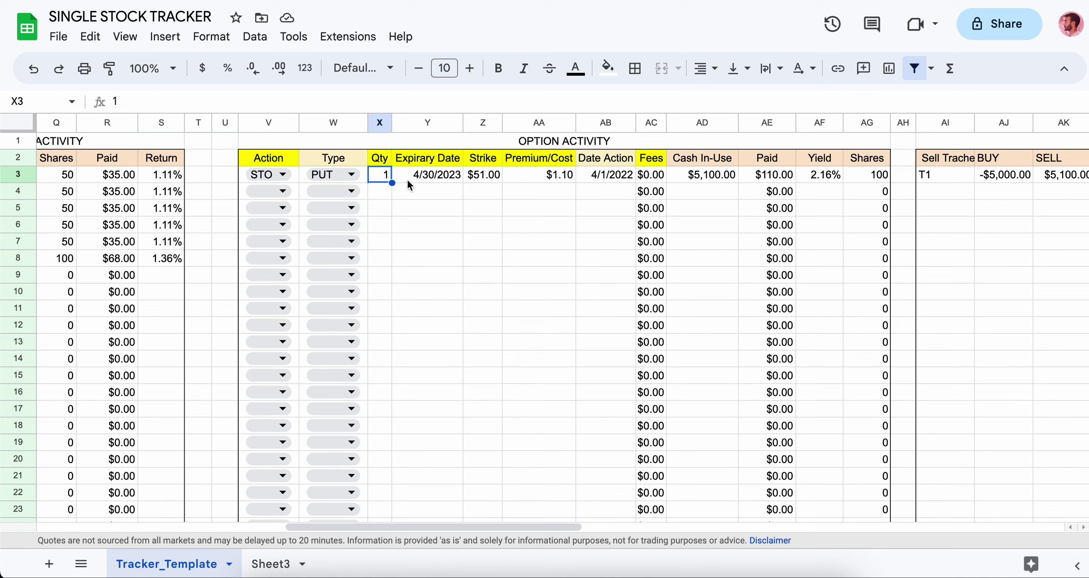
pyautogui.click(426, 178)
pyautogui.click(483, 182)
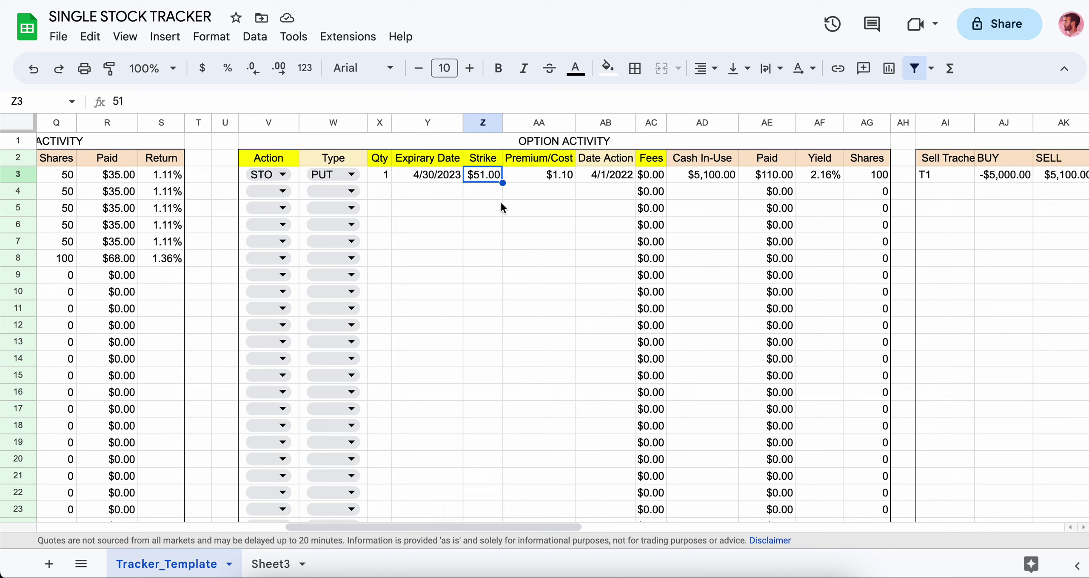
pyautogui.click(699, 179)
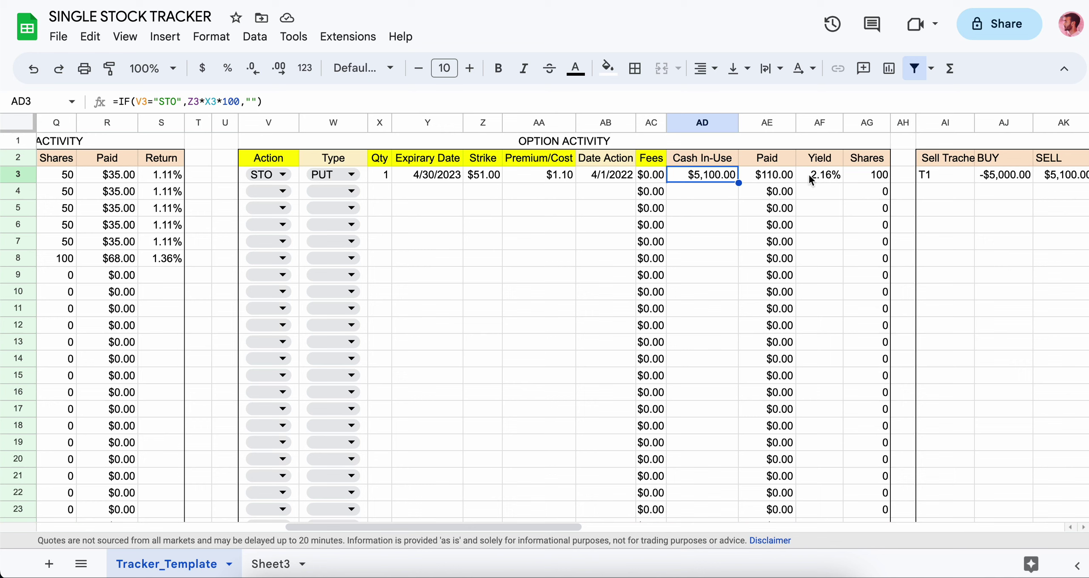
# Examine the first option's Paid formula and Premium/Cost entry, and compare its Yield with its Cash In-Use amount
pyautogui.click(831, 177)
pyautogui.click(786, 178)
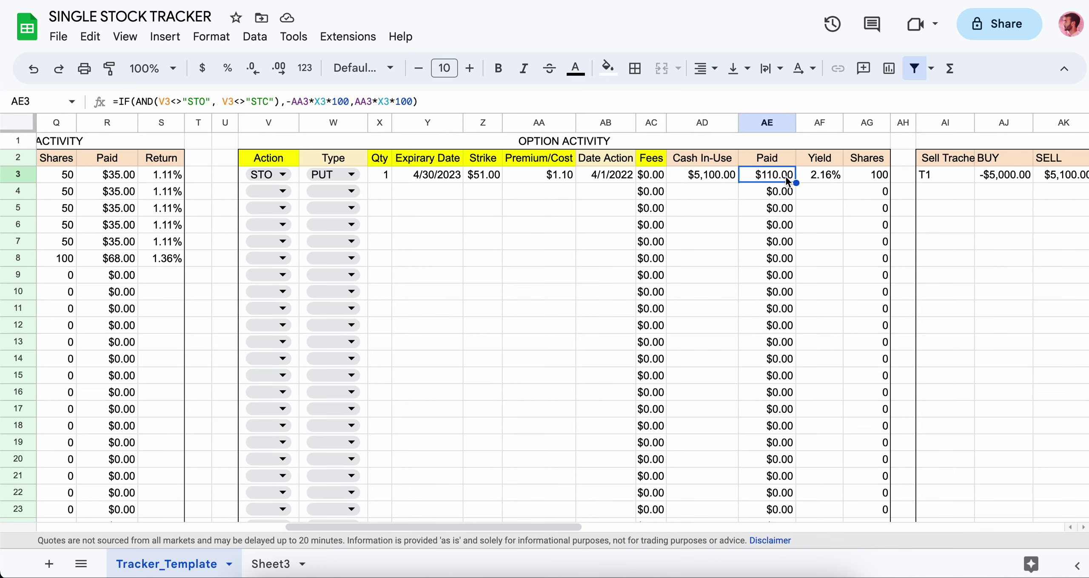
pyautogui.click(551, 178)
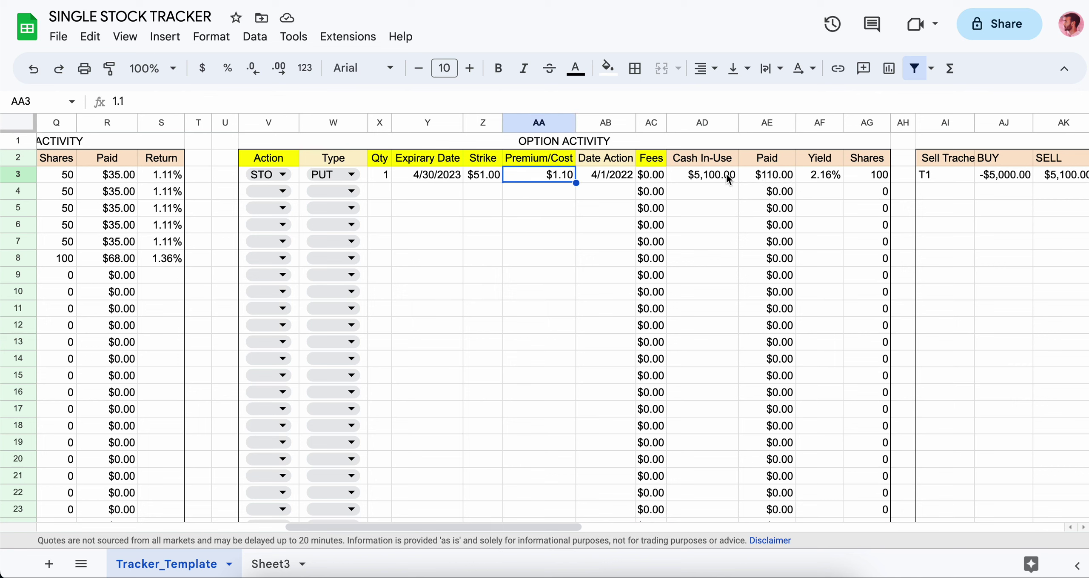
pyautogui.click(805, 173)
pyautogui.click(719, 183)
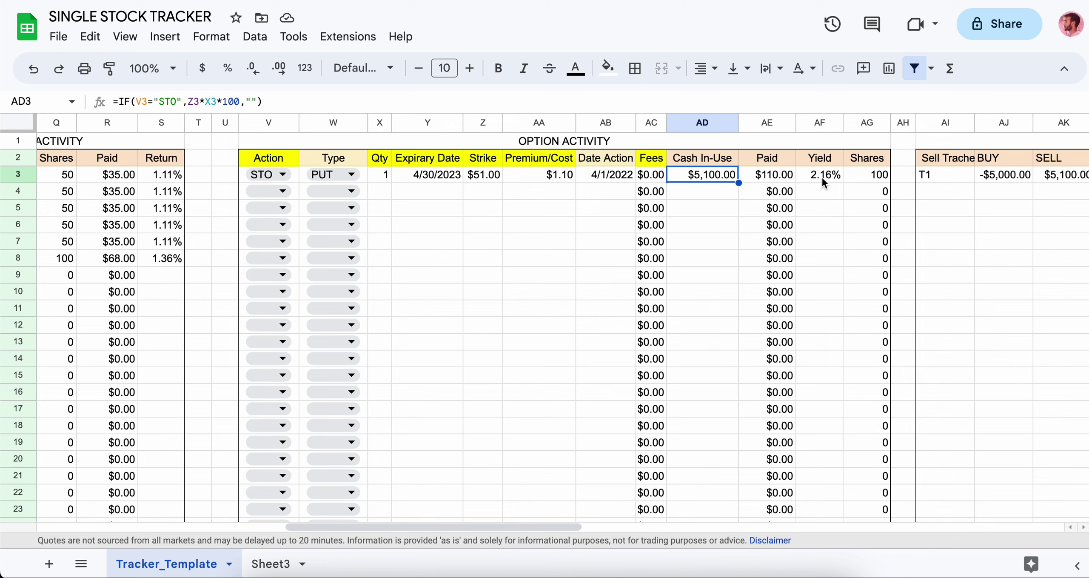
pyautogui.click(822, 176)
pyautogui.click(719, 182)
# Look up the first option's Gain/Loss in the Option Returns section
pyautogui.moveTo(521, 526); pyautogui.dragTo(754, 515)
pyautogui.moveTo(674, 161); pyautogui.dragTo(719, 175)
pyautogui.click(732, 175)
# Start a second Option Activity entry in row 4 with Action BTC and Type PUT
pyautogui.moveTo(662, 524); pyautogui.dragTo(425, 522)
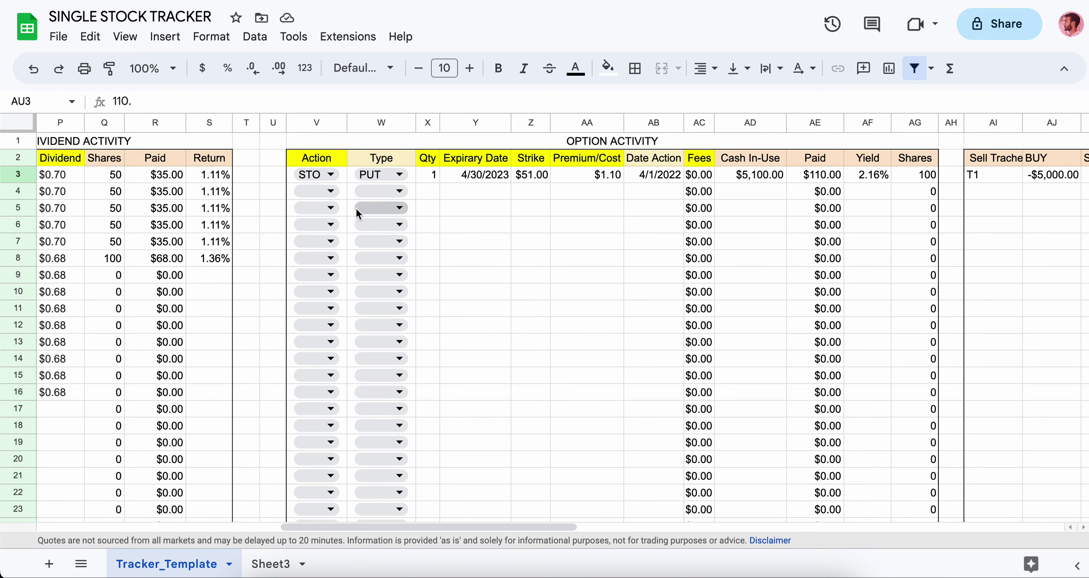
pyautogui.click(330, 192)
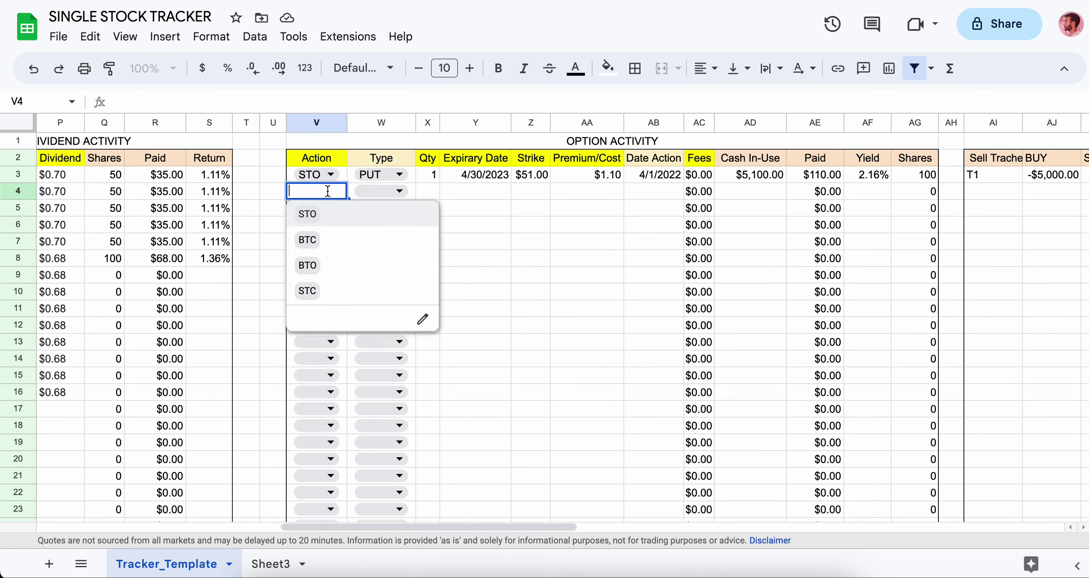
pyautogui.click(309, 246)
pyautogui.click(399, 191)
pyautogui.click(369, 214)
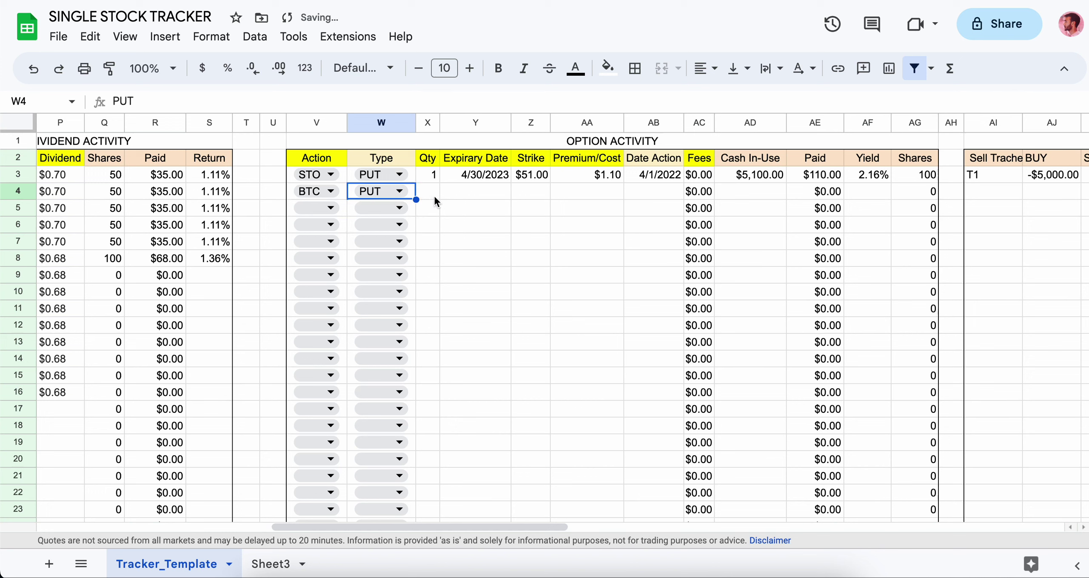
# Copy the first option's Qty, Expirary Date and Strike into row 4, and set that row's Premium/Cost to 0.1
pyautogui.click(437, 202)
pyautogui.moveTo(436, 177); pyautogui.dragTo(539, 175)
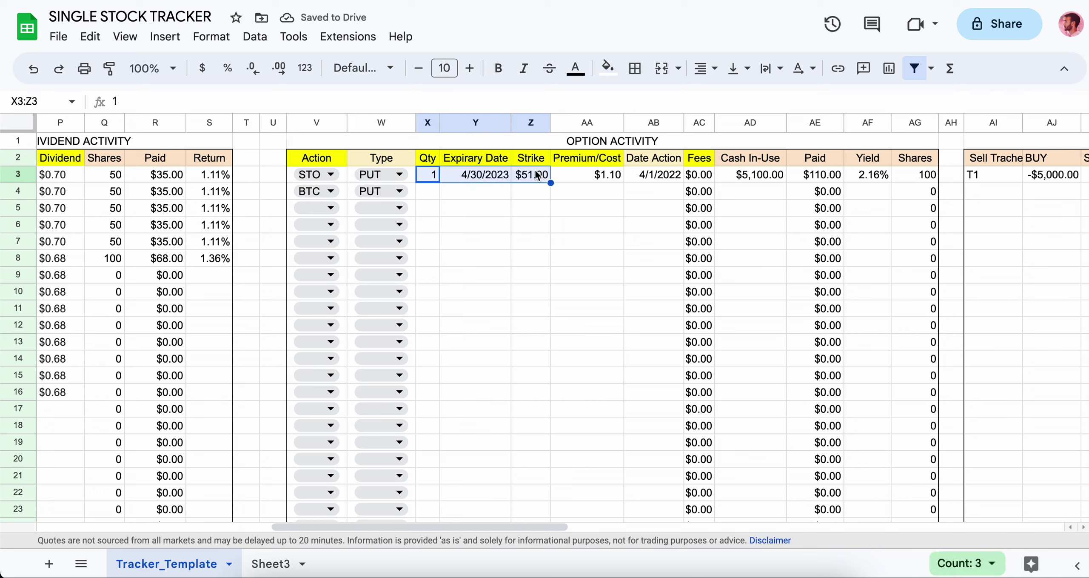
pyautogui.hotkey('ctrl', 'c')
pyautogui.click(433, 194)
pyautogui.hotkey('ctrl', 'v')
pyautogui.click(604, 195)
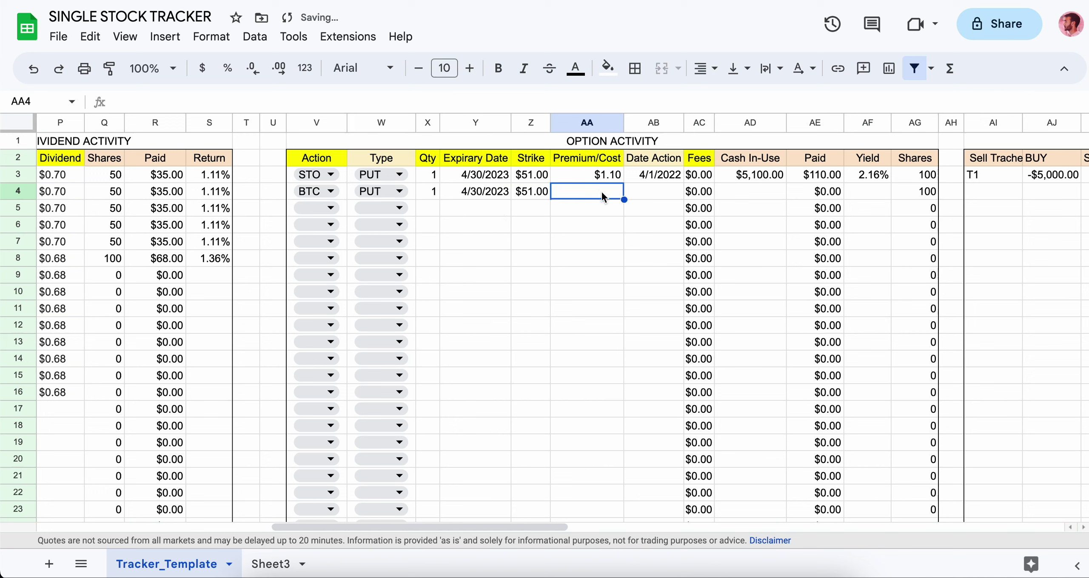
pyautogui.write('0.1')
pyautogui.press('Return')
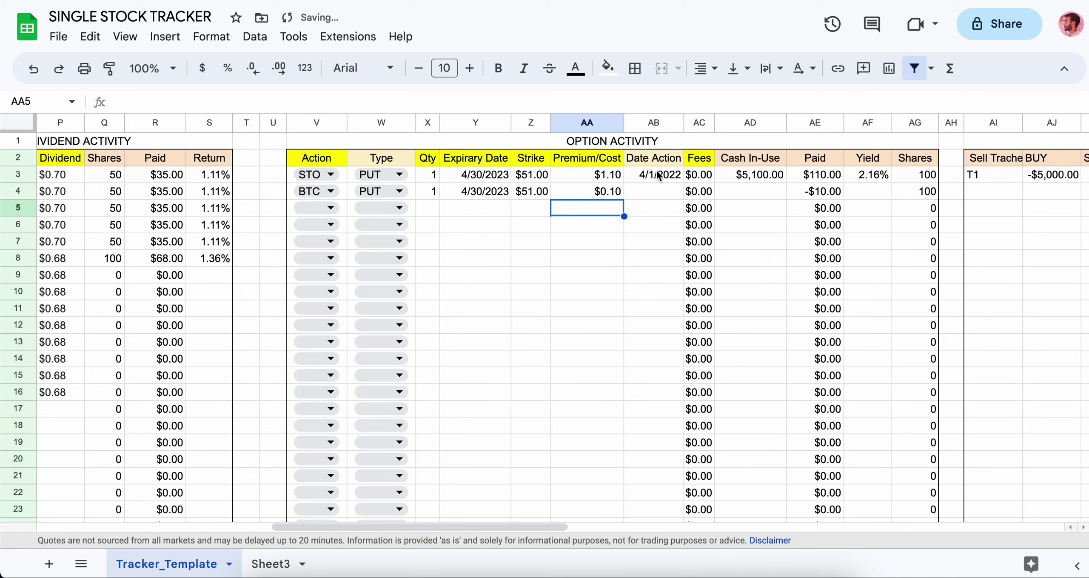
# Review the Date Action cells of both options and check the Gain/Loss in the Option Returns section
pyautogui.moveTo(658, 159); pyautogui.dragTo(662, 188)
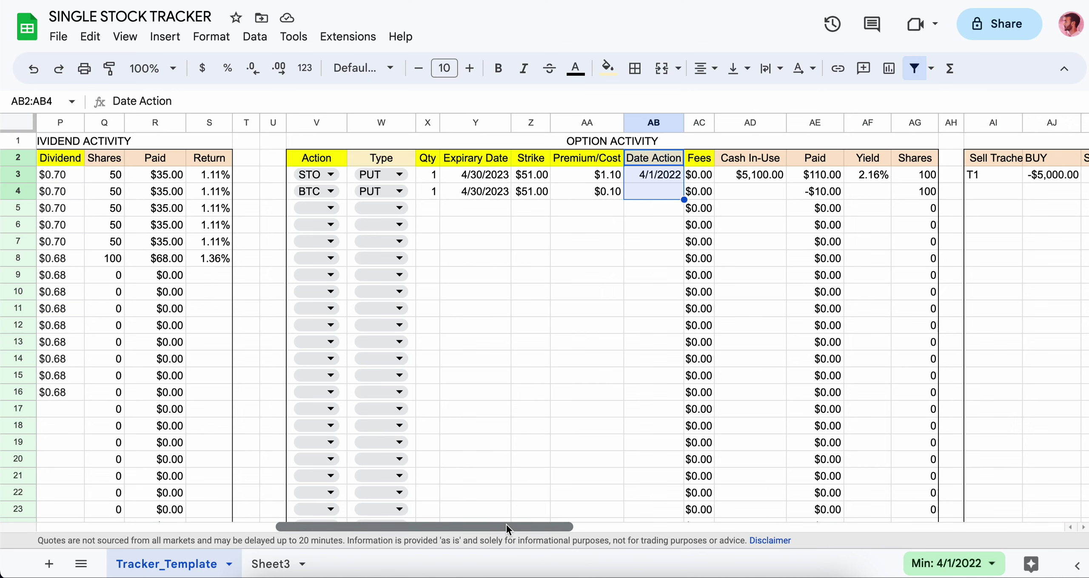
pyautogui.hscroll(2, 507, 524)
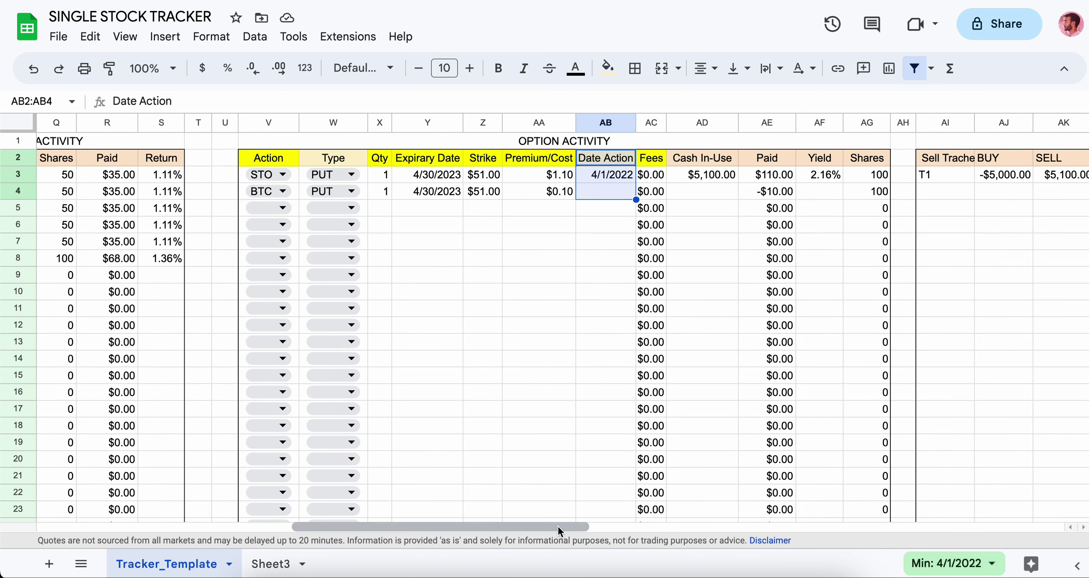
pyautogui.moveTo(558, 524); pyautogui.dragTo(809, 519)
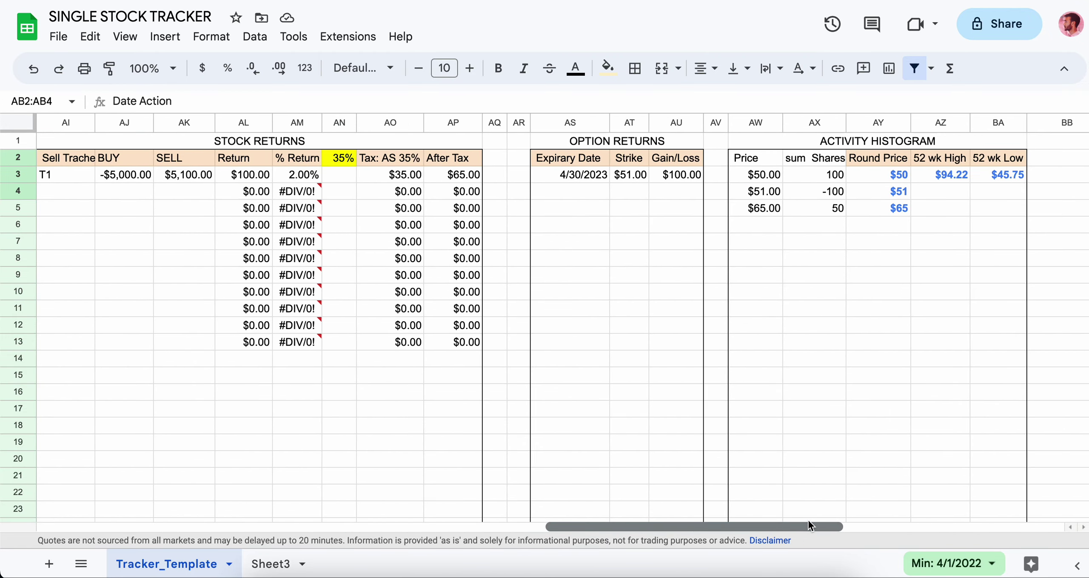
pyautogui.click(672, 178)
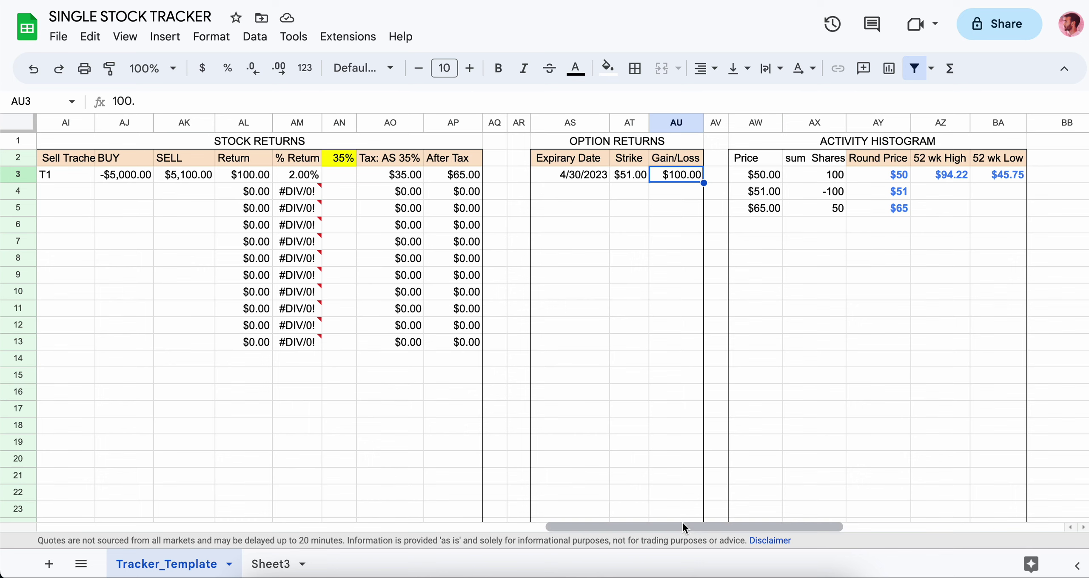
# Compare the Paid amounts of the STO and BTC entries in Option Activity
pyautogui.moveTo(683, 527); pyautogui.dragTo(434, 527)
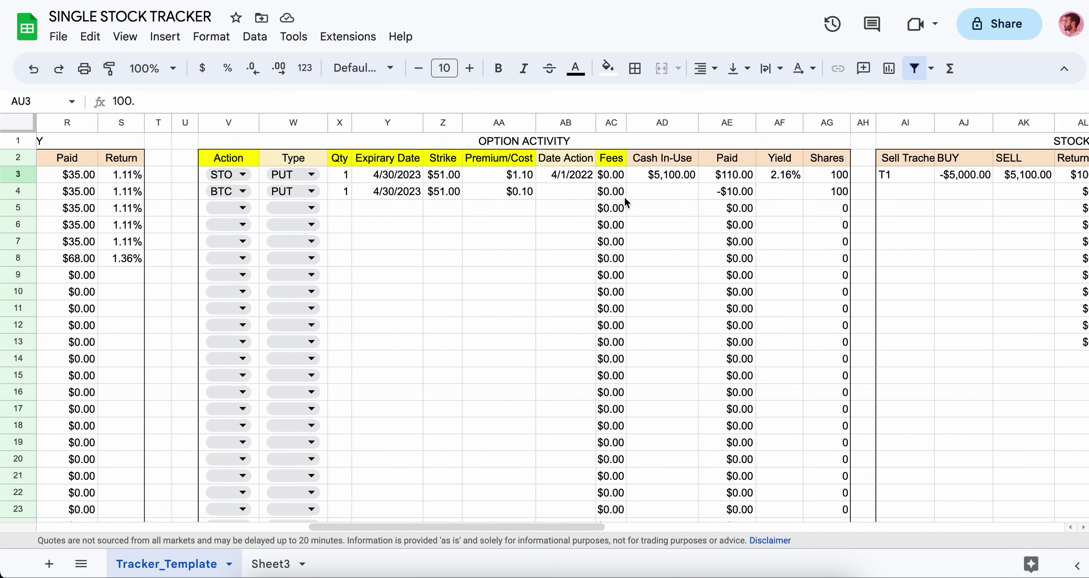
pyautogui.click(744, 180)
pyautogui.click(748, 196)
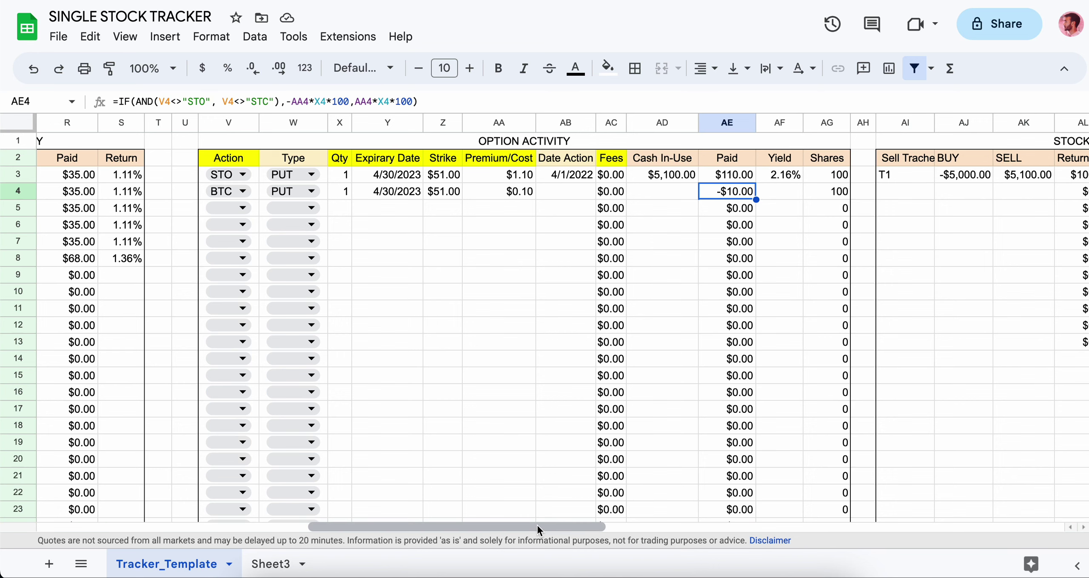
# Clear the BTC option's entries from Action through Premium/Cost in row 4
pyautogui.moveTo(536, 524); pyautogui.dragTo(485, 509)
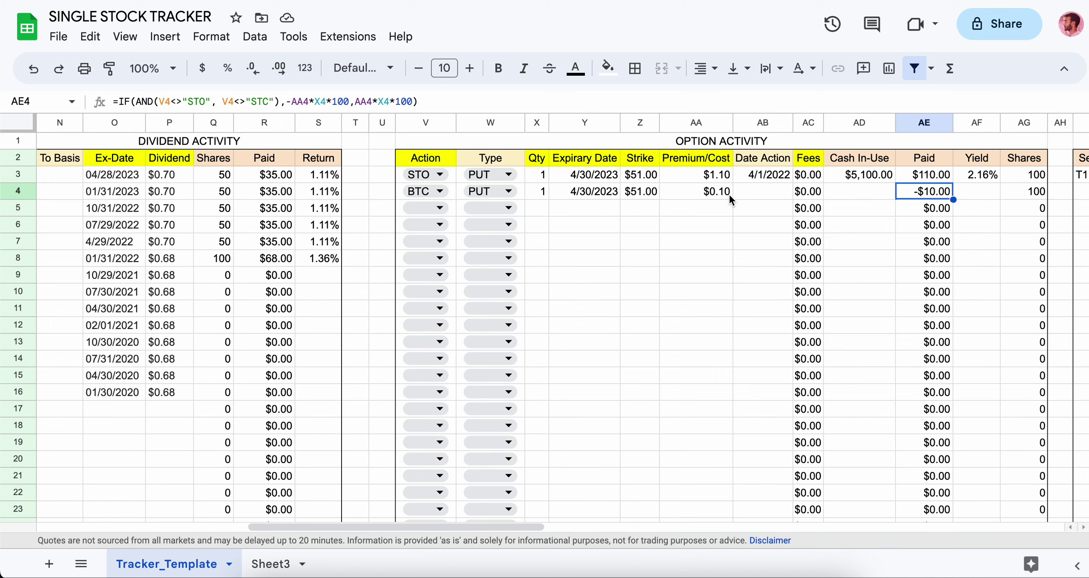
pyautogui.moveTo(728, 193); pyautogui.dragTo(426, 192)
pyautogui.press('Delete')
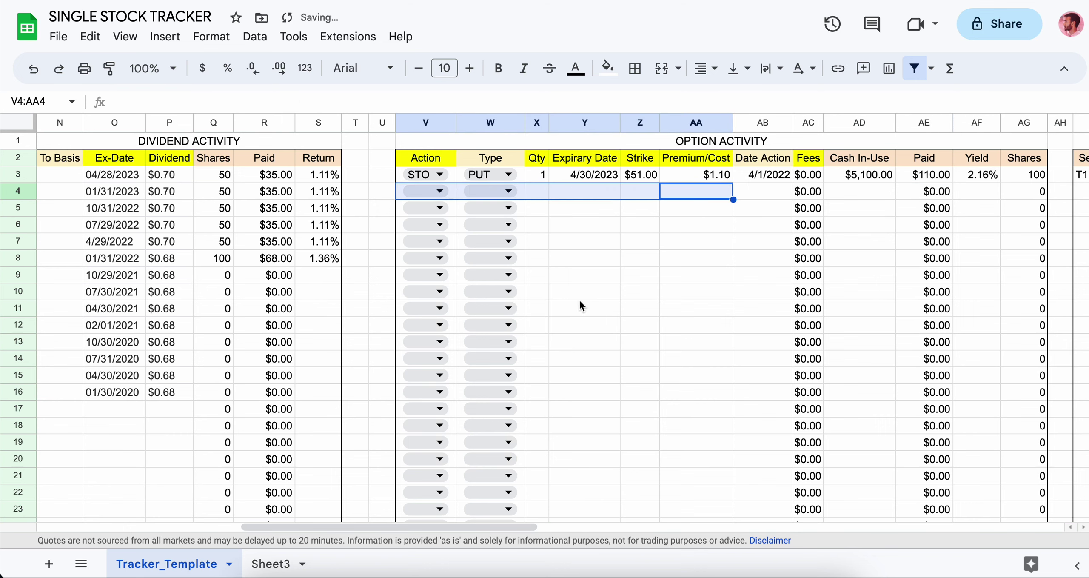
pyautogui.click(579, 295)
# Examine the T1 row in Stock Returns, including its Sell Trache label, Return formula and After Tax amount
pyautogui.moveTo(499, 525); pyautogui.dragTo(725, 505)
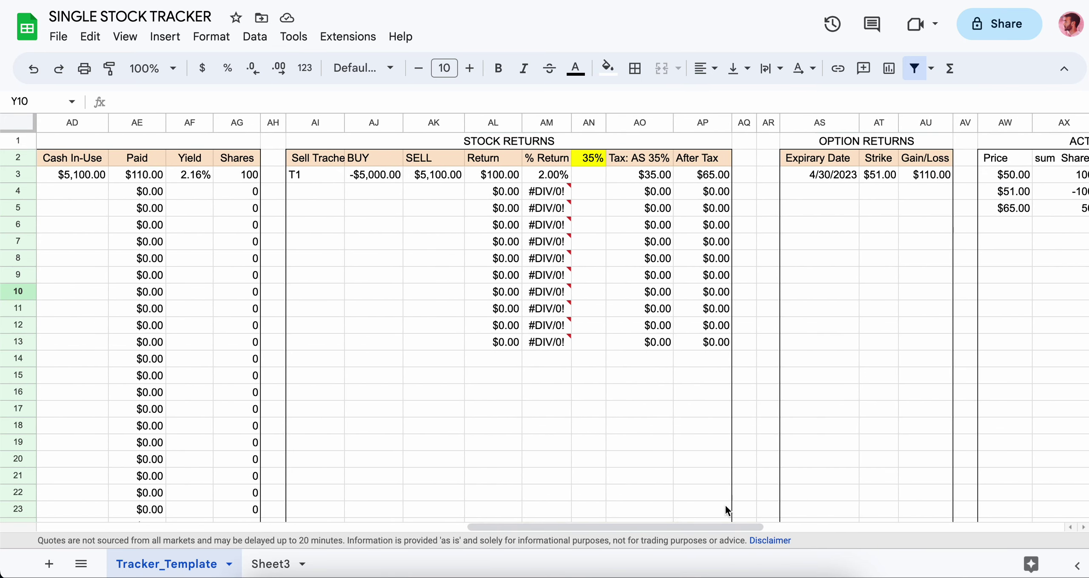
pyautogui.click(326, 175)
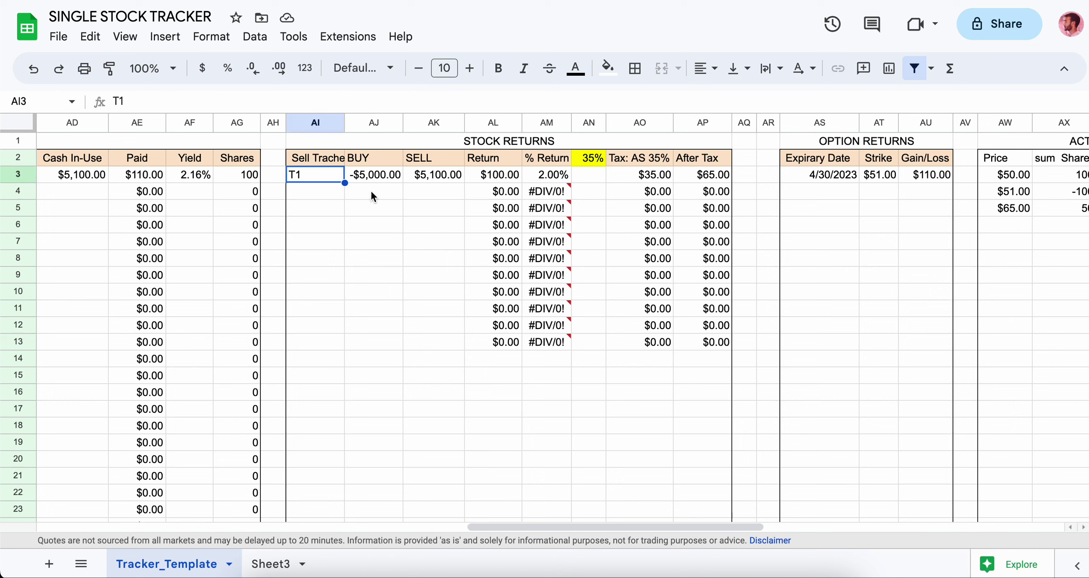
pyautogui.click(487, 175)
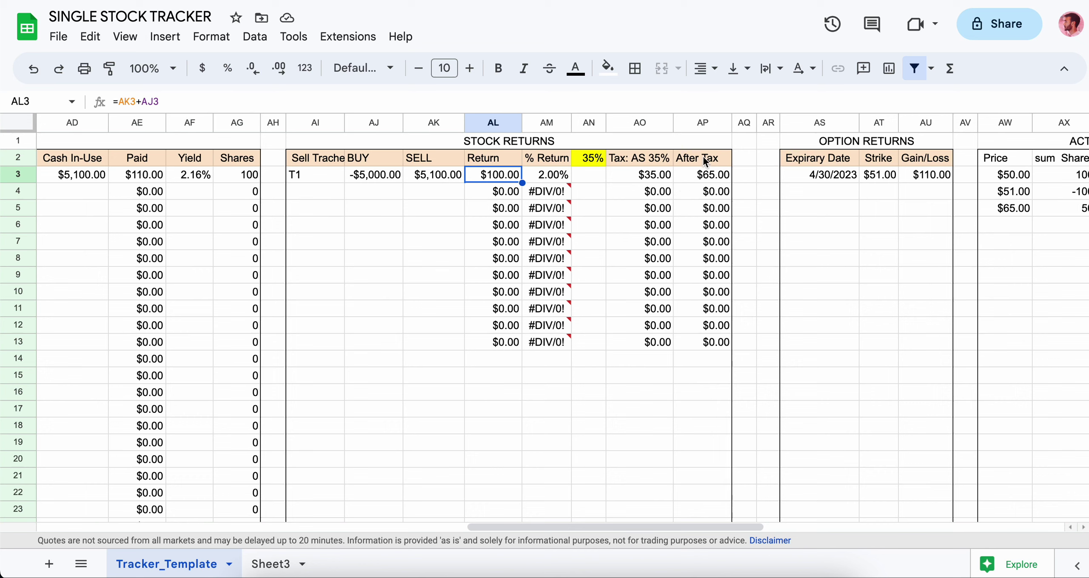
pyautogui.moveTo(704, 161); pyautogui.dragTo(712, 178)
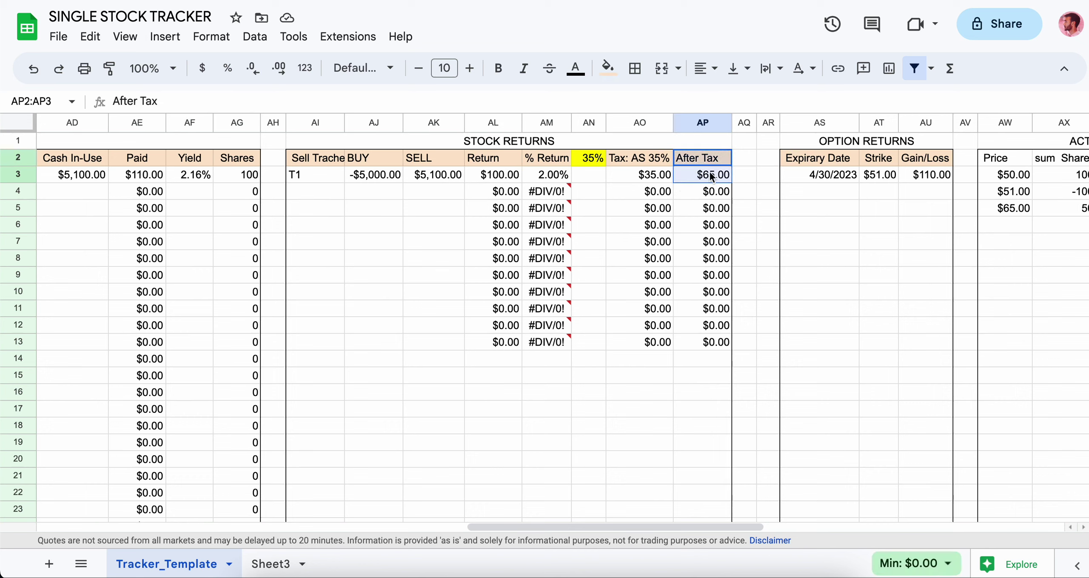
# Try a 0% tax rate in Stock Returns, check the T1 Return cell, and undo the rate change
pyautogui.click(585, 164)
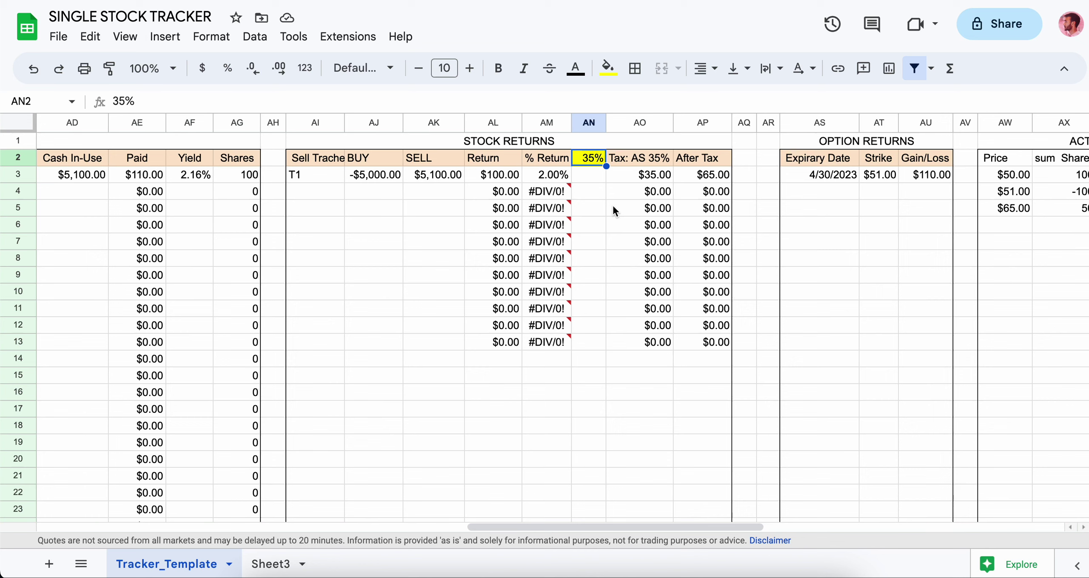
pyautogui.write('0')
pyautogui.press('Return')
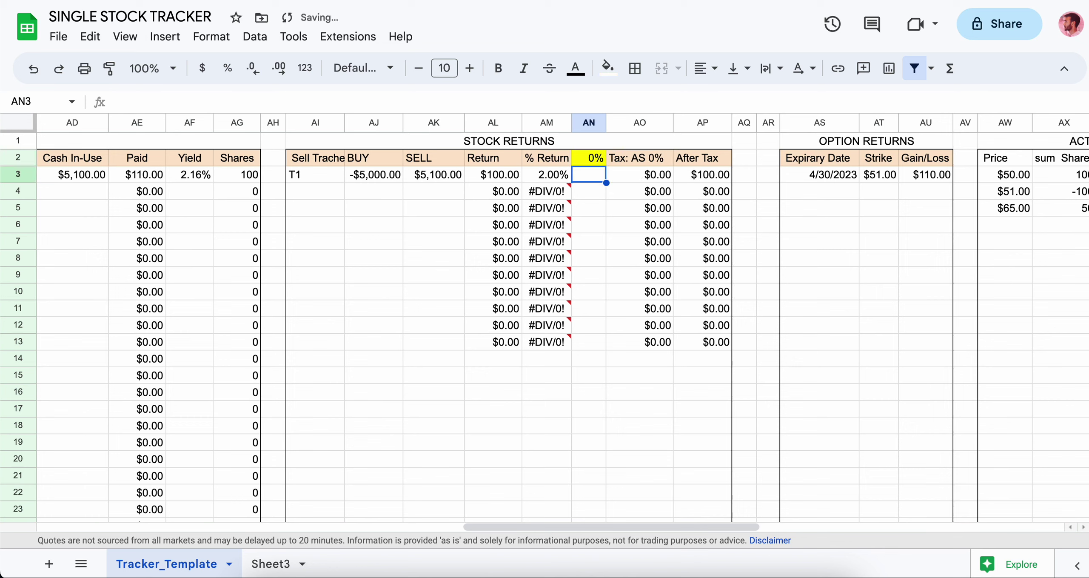
pyautogui.click(498, 175)
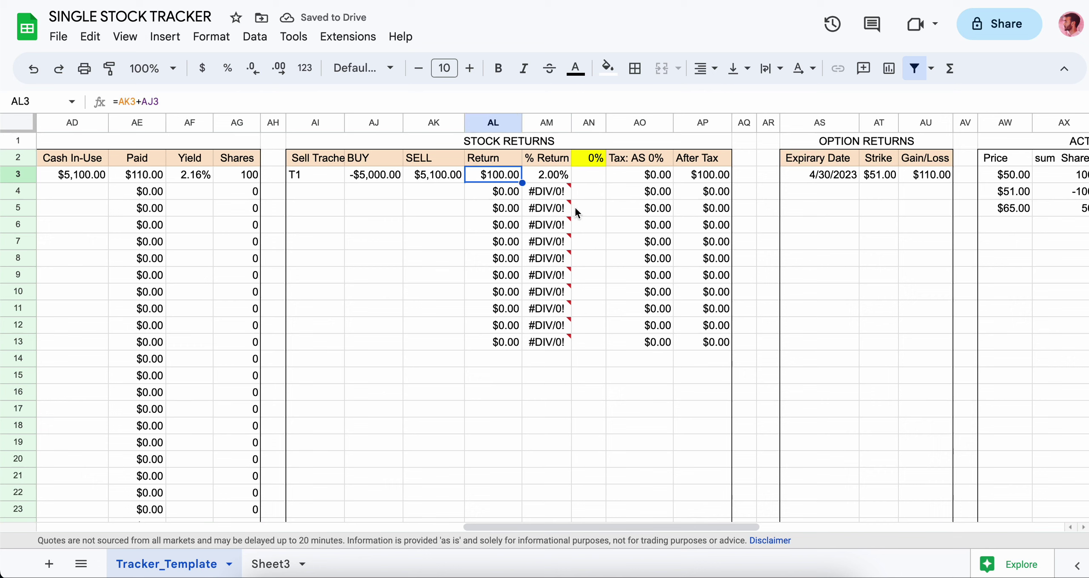
pyautogui.hotkey('ctrl', 'z')
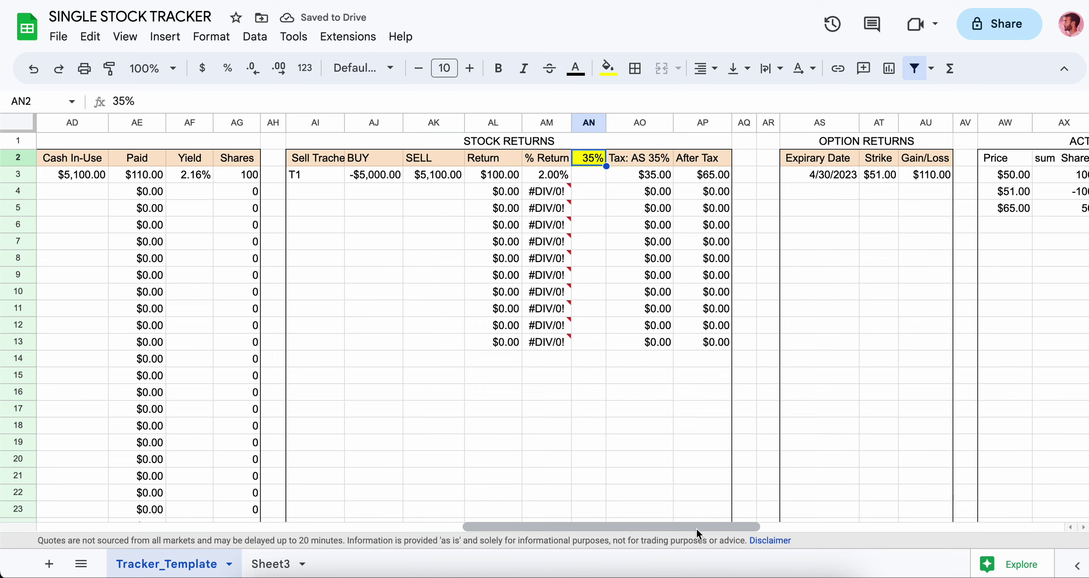
# Review the gain/loss rows of the Gains summary in columns K and L, and single out the Unrealized Return
pyautogui.moveTo(697, 527); pyautogui.dragTo(339, 538)
pyautogui.scroll(-8, 374, 247)
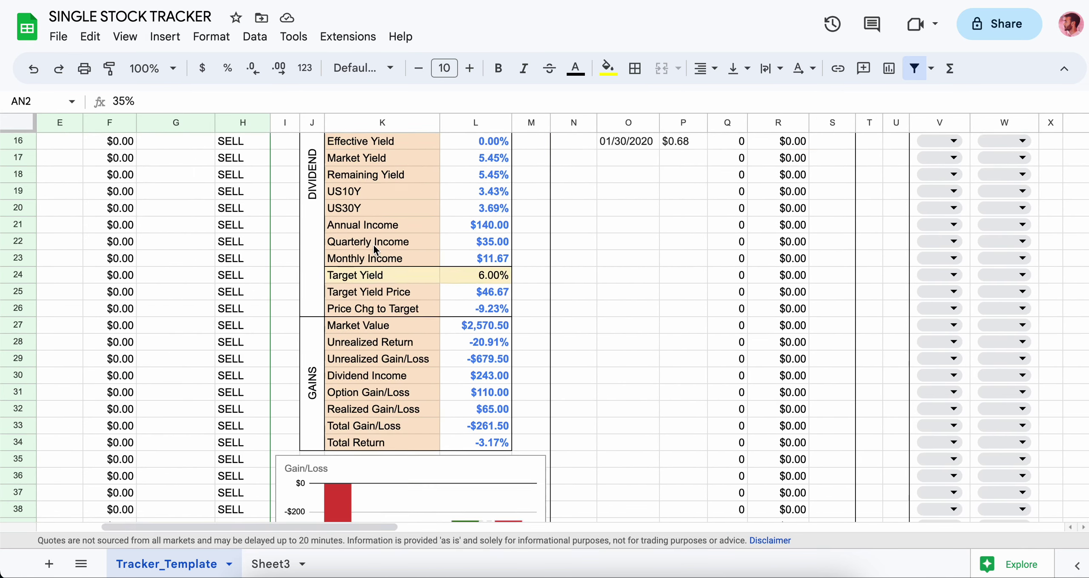
pyautogui.scroll(5, 375, 249)
pyautogui.scroll(-3, 421, 252)
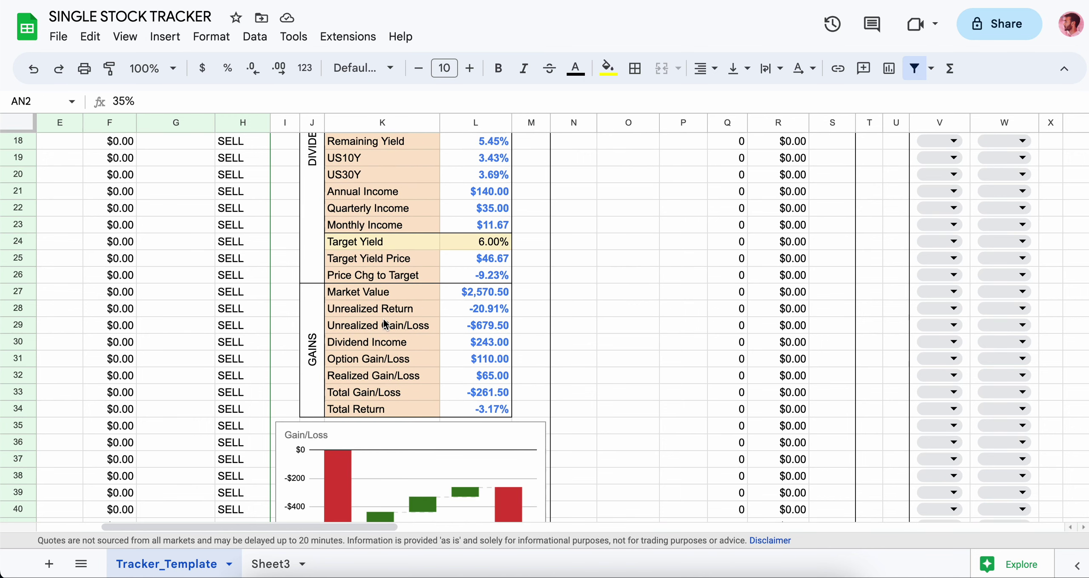
pyautogui.scroll(-2, 377, 297)
pyautogui.moveTo(380, 260); pyautogui.dragTo(479, 326)
pyautogui.click(423, 246)
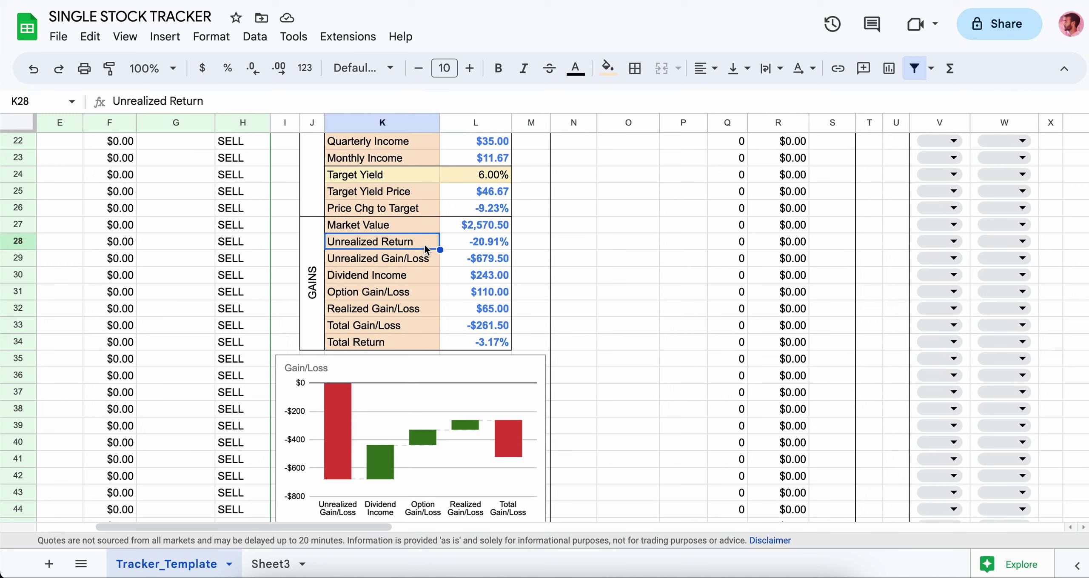
pyautogui.moveTo(417, 243); pyautogui.dragTo(484, 249)
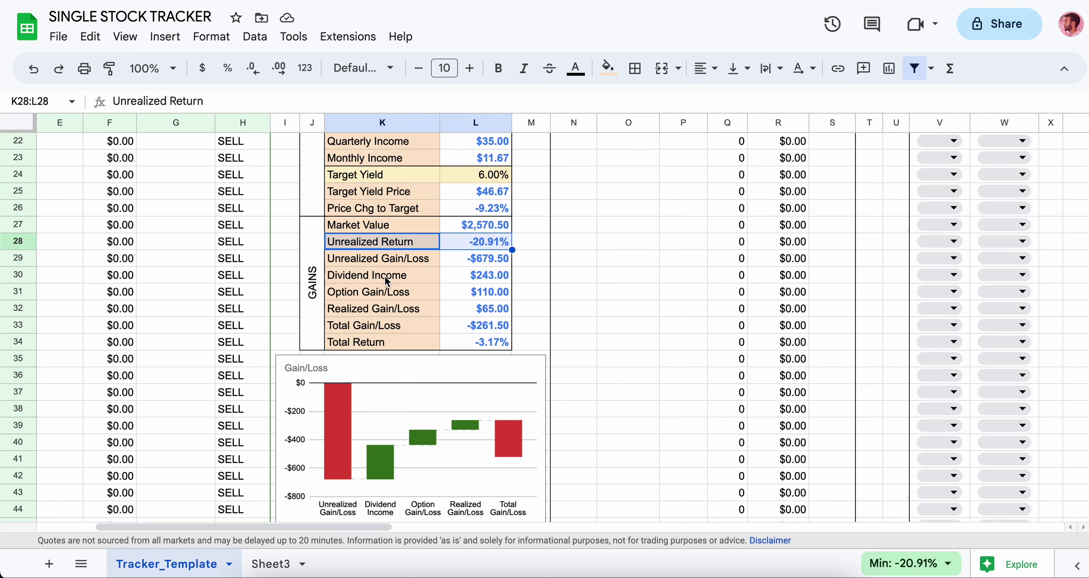
# Highlight the Dividend Income, Option Gain/Loss and Realized Gain/Loss rows one after another in the Gains summary
pyautogui.moveTo(384, 276); pyautogui.dragTo(487, 275)
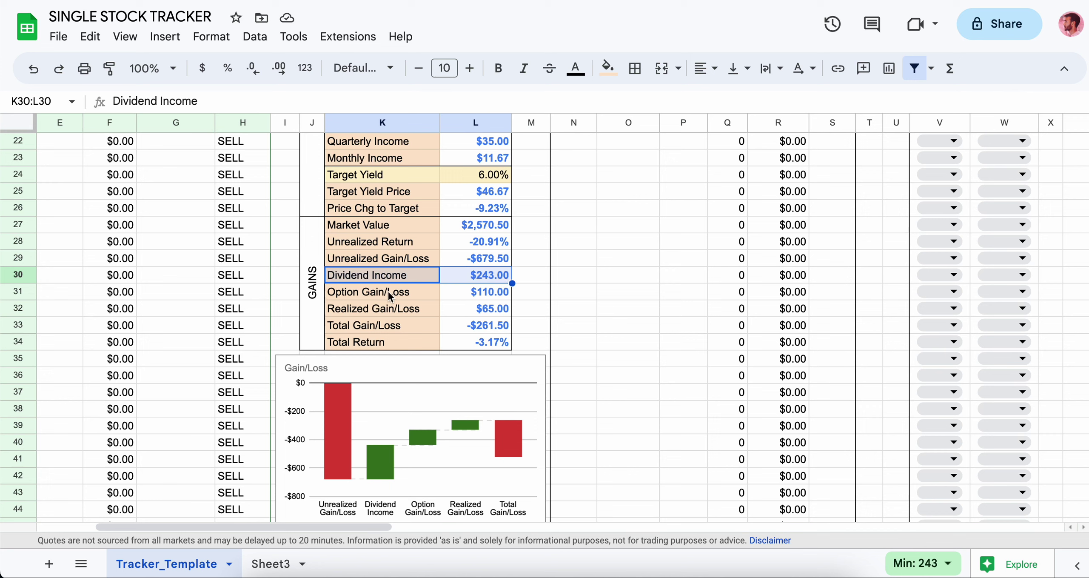
pyautogui.moveTo(388, 289); pyautogui.dragTo(463, 291)
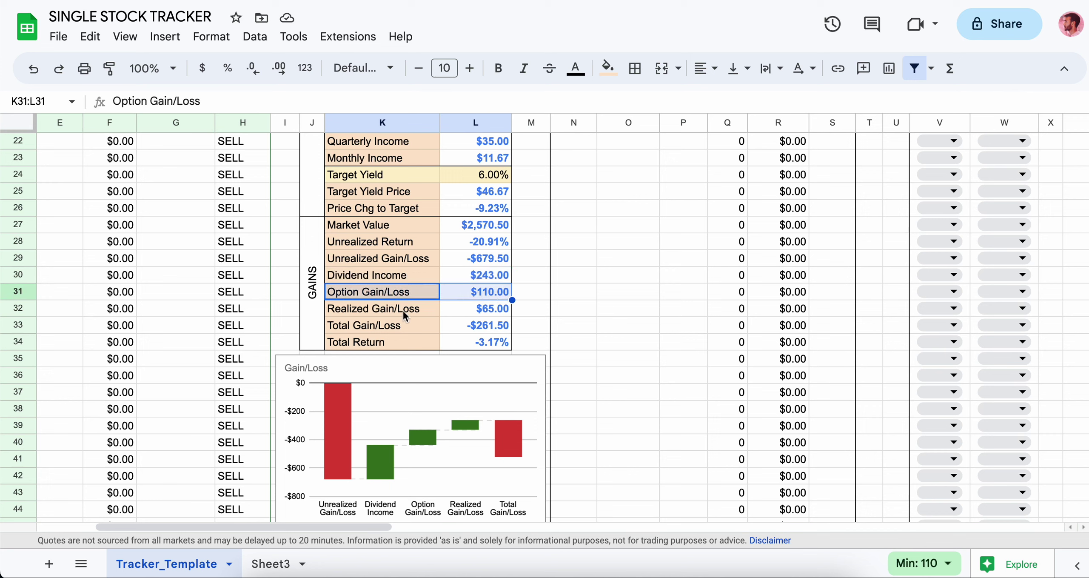
pyautogui.moveTo(389, 309); pyautogui.dragTo(487, 309)
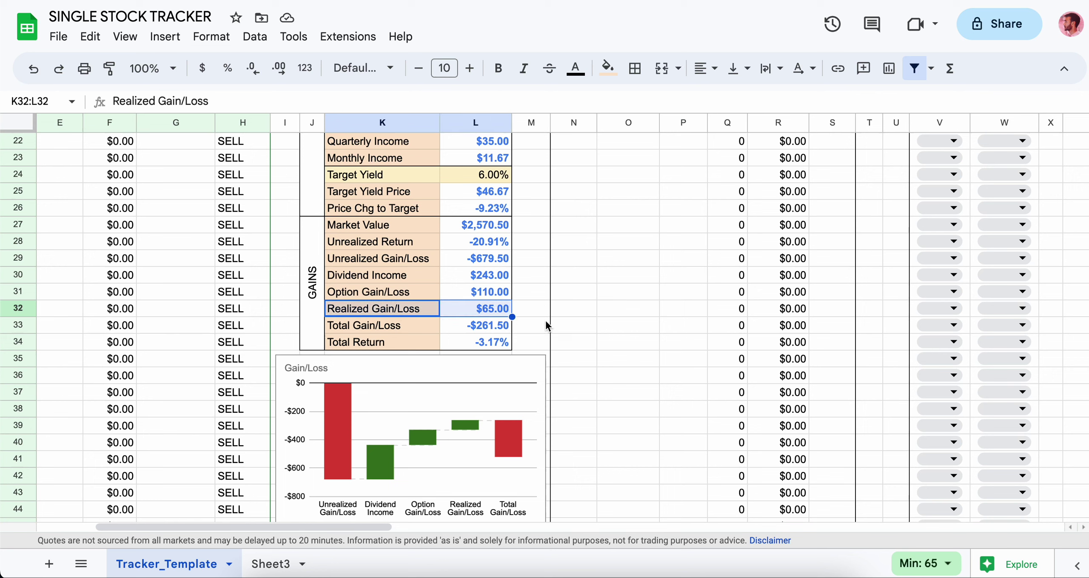
# Compare the Unrealized Return row with the Total Return row in the Gains summary
pyautogui.scroll(-1, 545, 322)
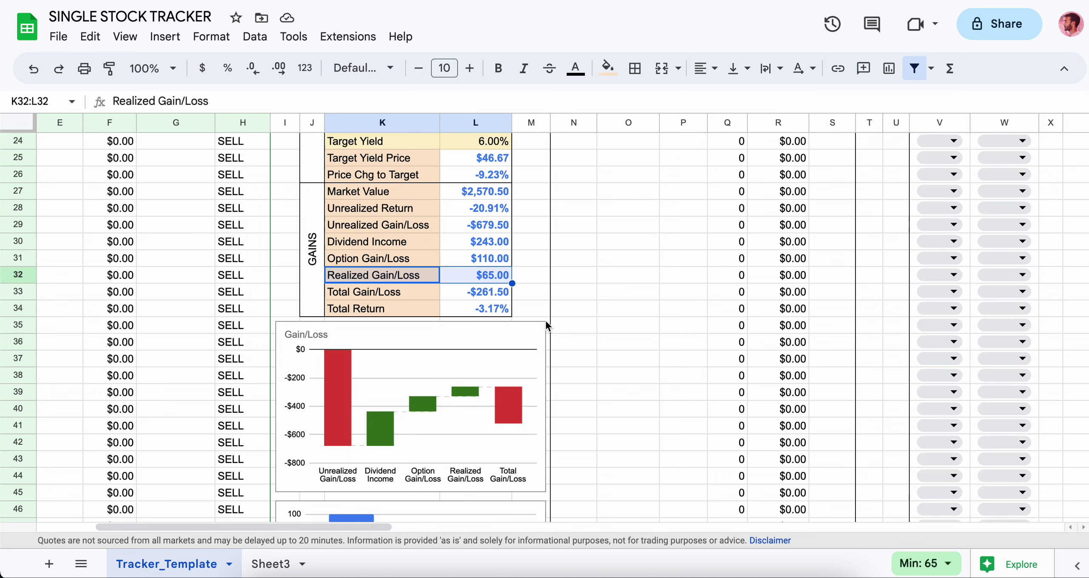
pyautogui.moveTo(392, 208); pyautogui.dragTo(472, 209)
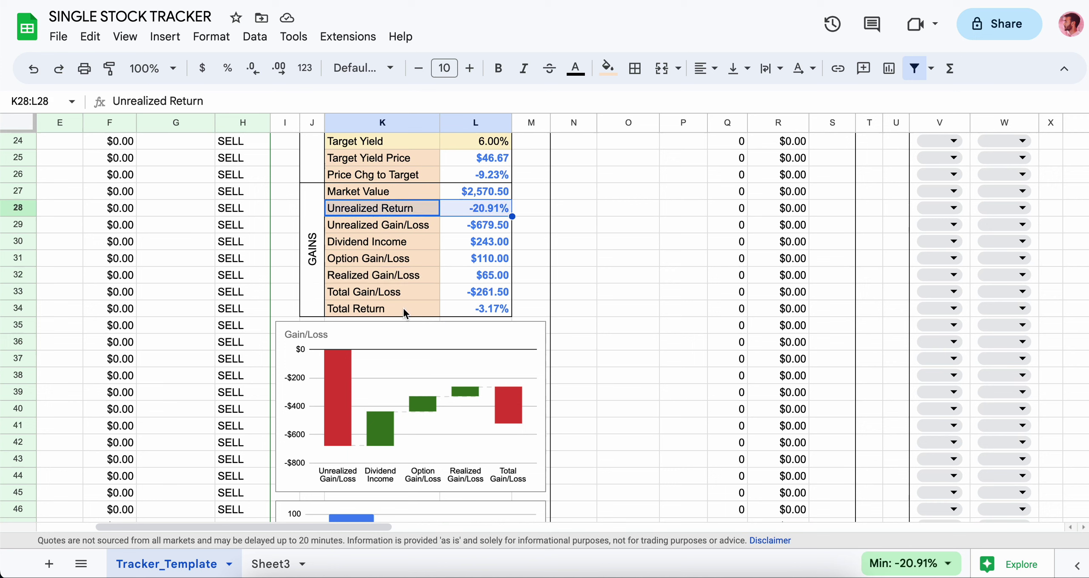
pyautogui.moveTo(402, 307); pyautogui.dragTo(482, 305)
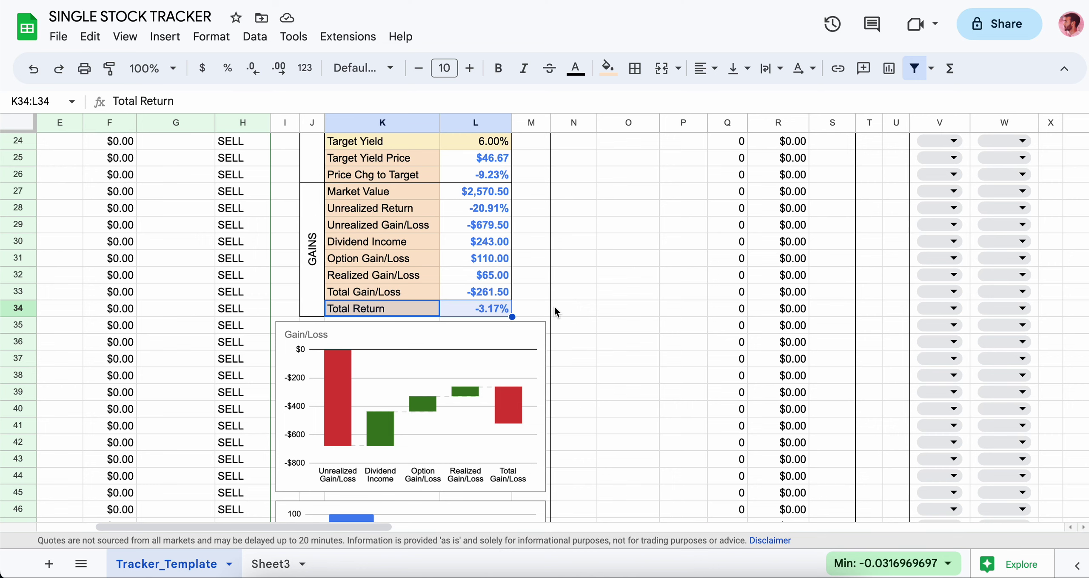
# Single out the Total Return row of the Gains summary
pyautogui.moveTo(383, 526); pyautogui.dragTo(332, 526)
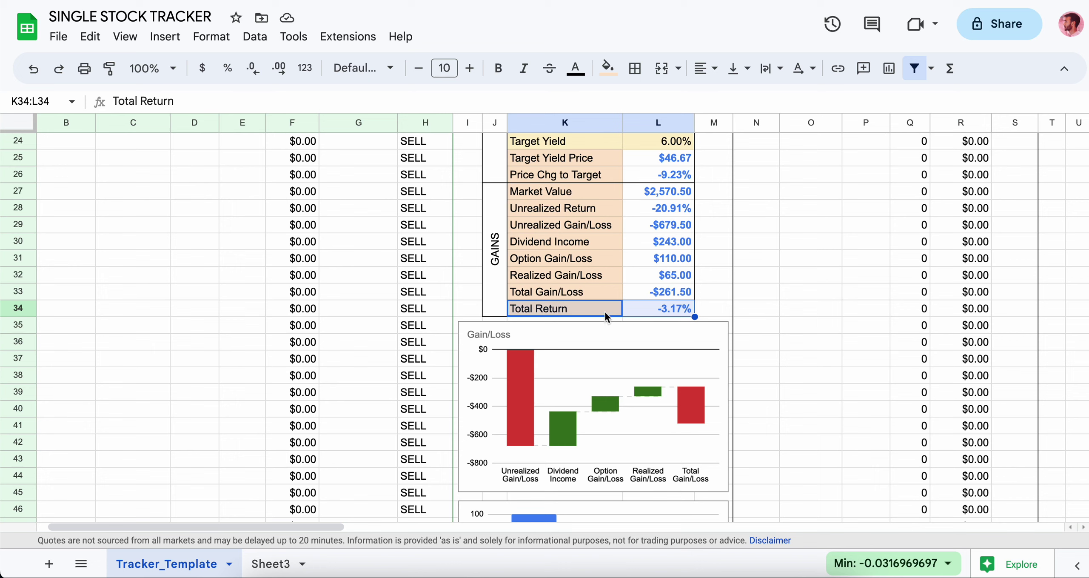
pyautogui.moveTo(604, 310); pyautogui.dragTo(657, 307)
# Change the date of the first purchase in Stock Activity (cell B3) to 1/30/2020
pyautogui.scroll(8, 319, 308)
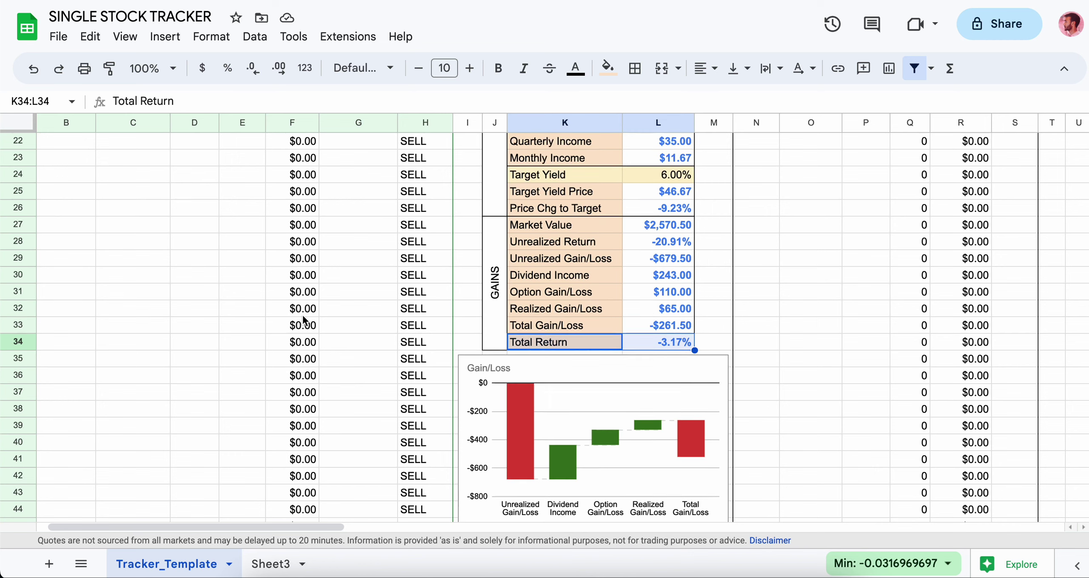
pyautogui.moveTo(330, 528); pyautogui.dragTo(285, 527)
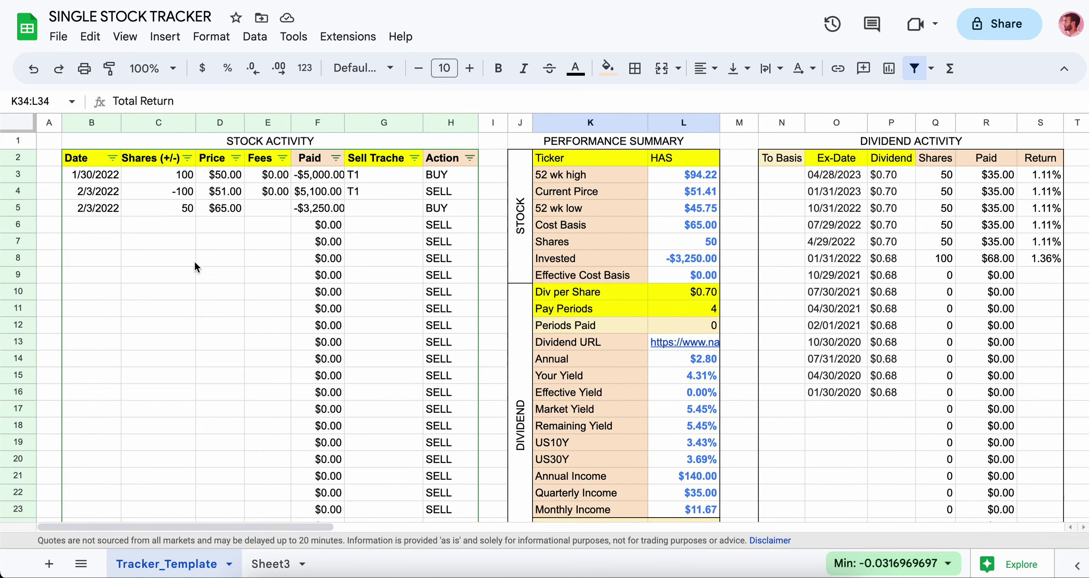
pyautogui.click(109, 179)
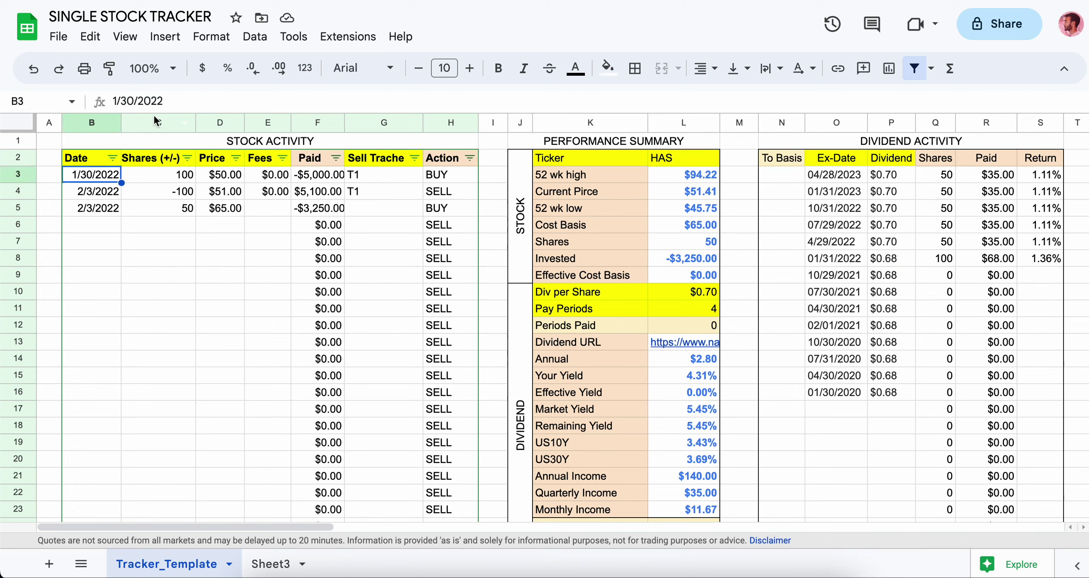
pyautogui.doubleClick(109, 180)
pyautogui.press('BackSpace')
pyautogui.write('0')
pyautogui.press('Return')
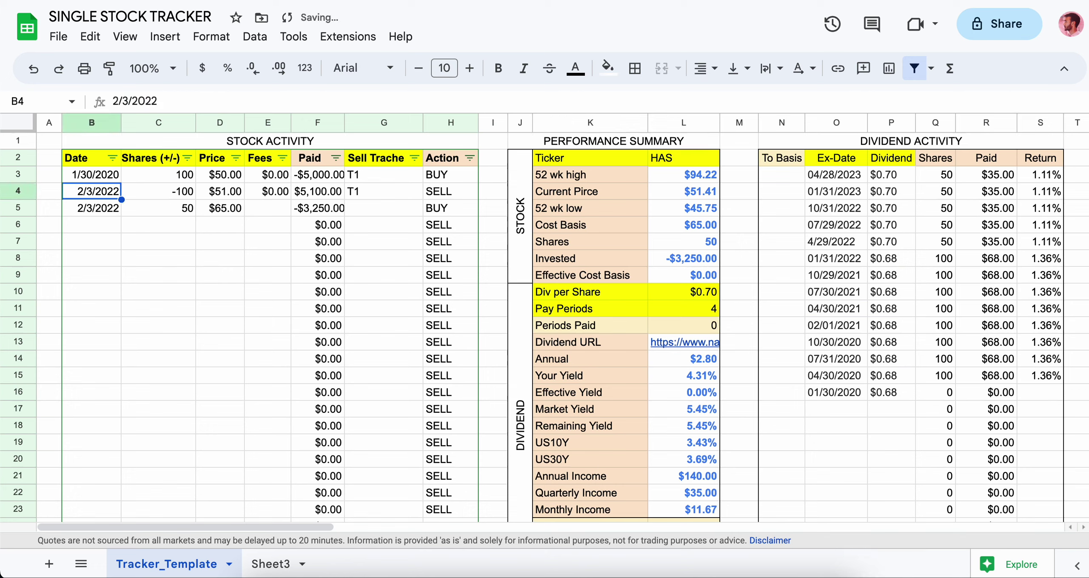
# Clear the sale entry in B4:E4 of Stock Activity and delete the T1 tranche labels in G3 and G4
pyautogui.moveTo(112, 194); pyautogui.dragTo(257, 199)
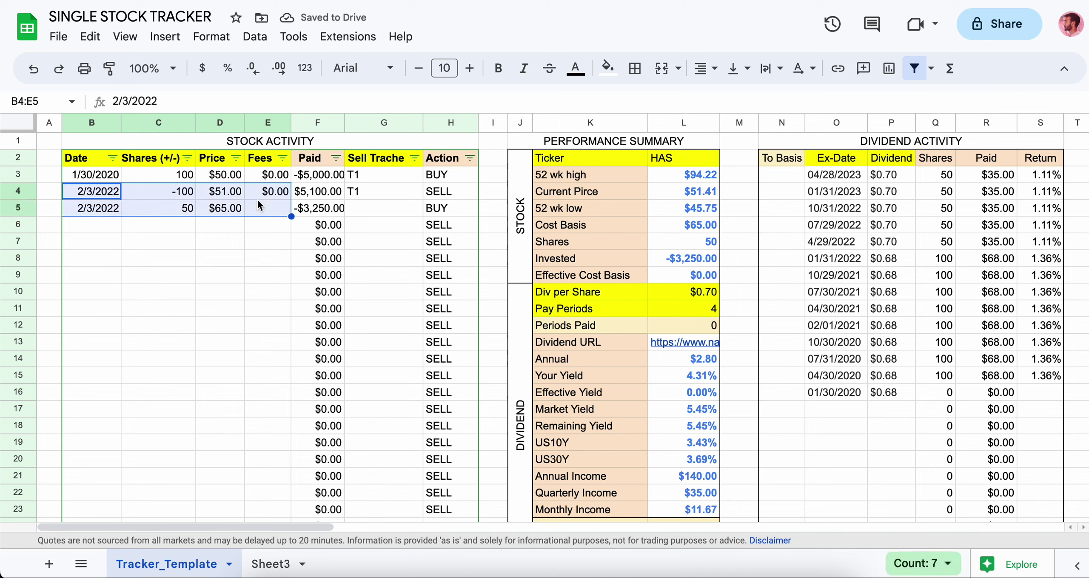
pyautogui.hotkey('shift', 'Up')
pyautogui.click(384, 191)
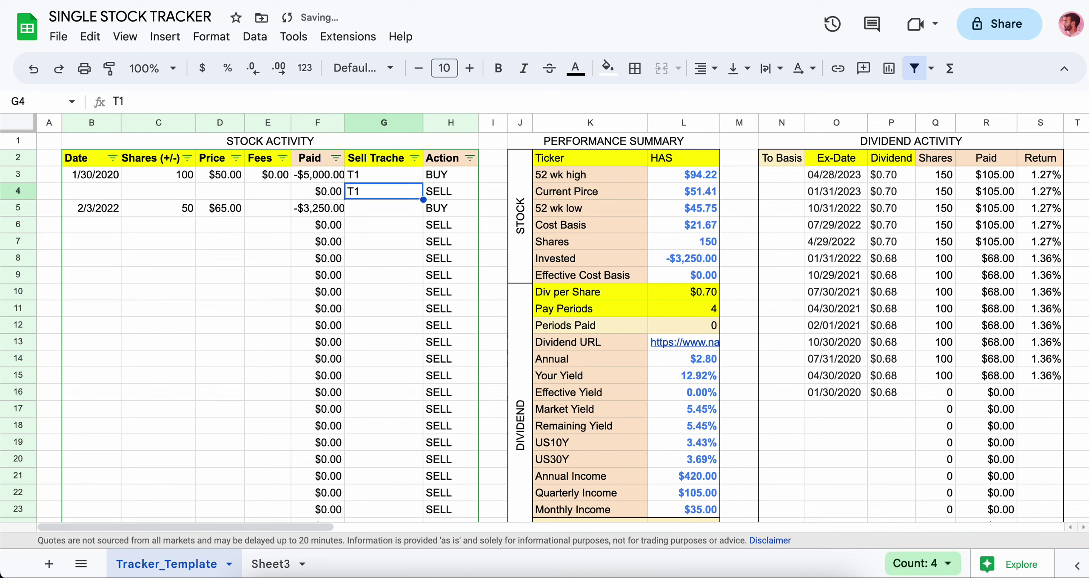
pyautogui.press('Delete')
pyautogui.click(384, 174)
pyautogui.press('Delete')
# Sort the Stock Activity table by Date in ascending order to close the empty row between the two purchases
pyautogui.press('Left')
pyautogui.press('Left')
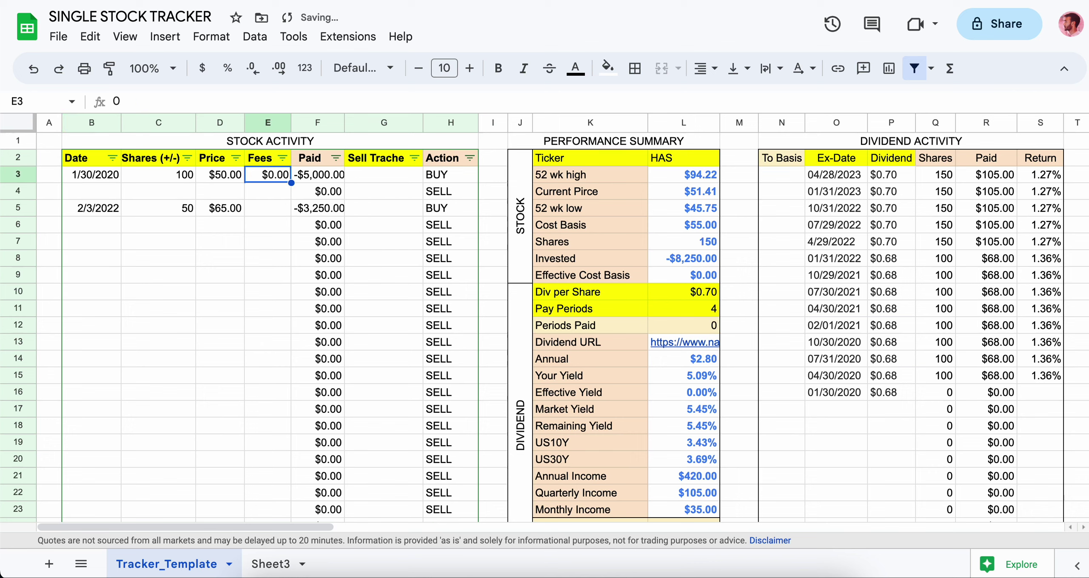
pyautogui.press('Left')
pyautogui.press('Down')
pyautogui.press('Left')
pyautogui.press('Down')
pyautogui.press('Up')
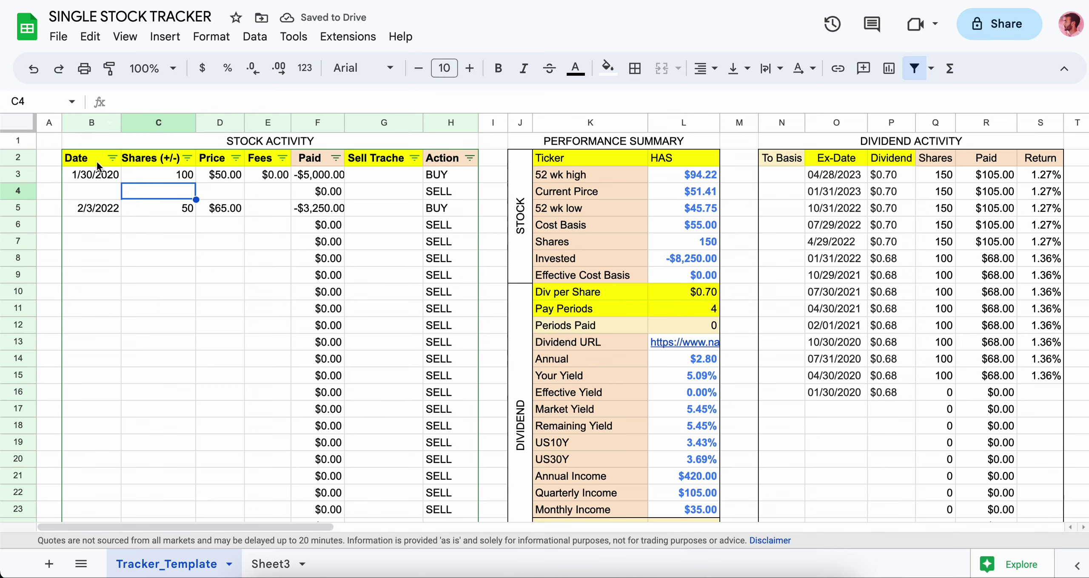
pyautogui.click(113, 158)
pyautogui.click(127, 184)
pyautogui.click(199, 230)
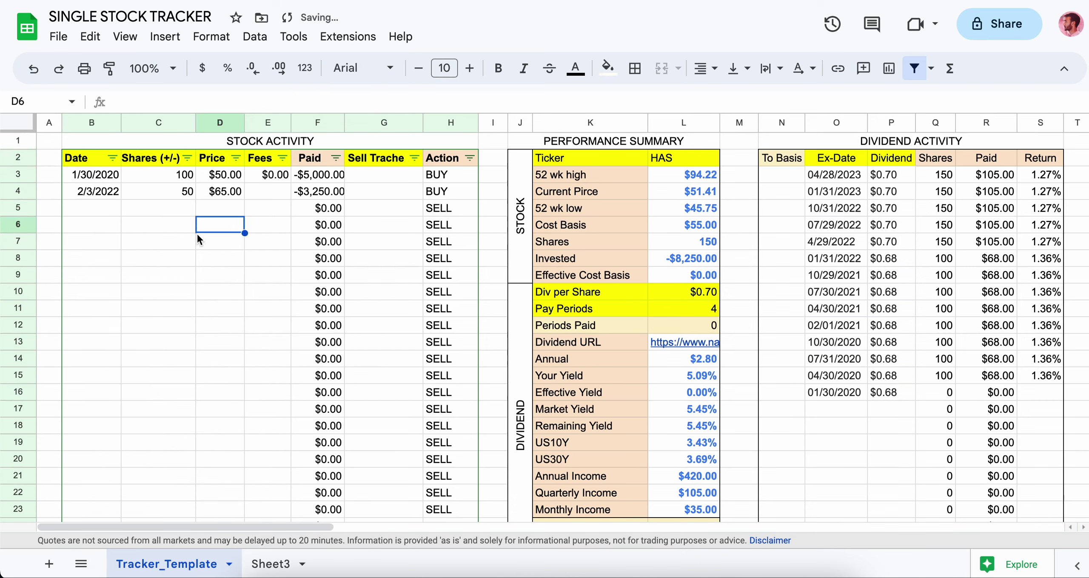
# Review the two purchase rows in Stock Activity and single out their share quantities
pyautogui.moveTo(97, 176); pyautogui.dragTo(447, 192)
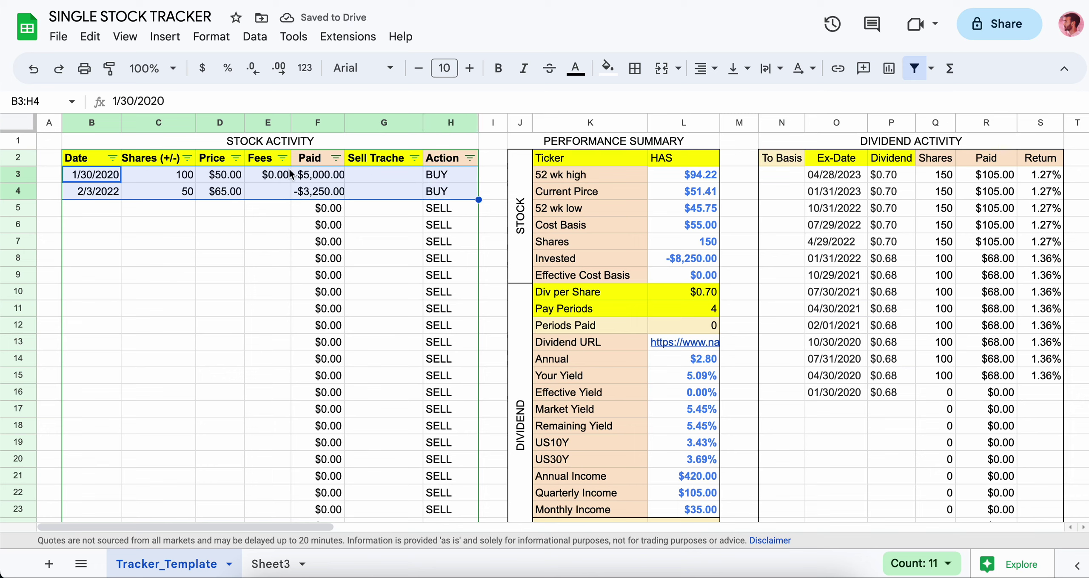
pyautogui.click(187, 180)
pyautogui.keyDown('shift'); pyautogui.click(188, 196); pyautogui.keyUp('shift')
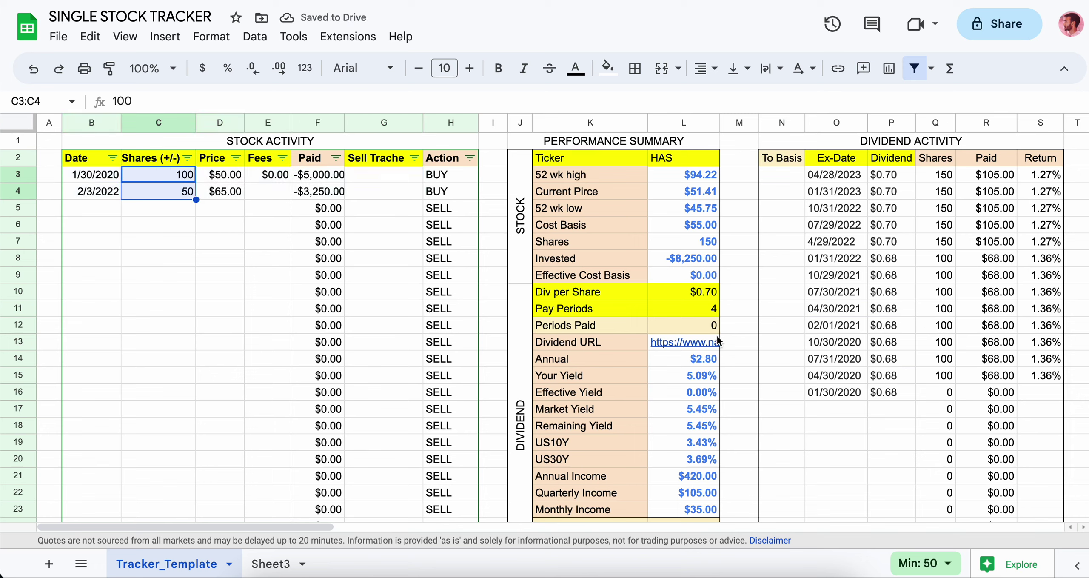
# Set the date of the first purchase in Stock Activity (cell B3) to 1/1/2020
pyautogui.doubleClick(101, 176)
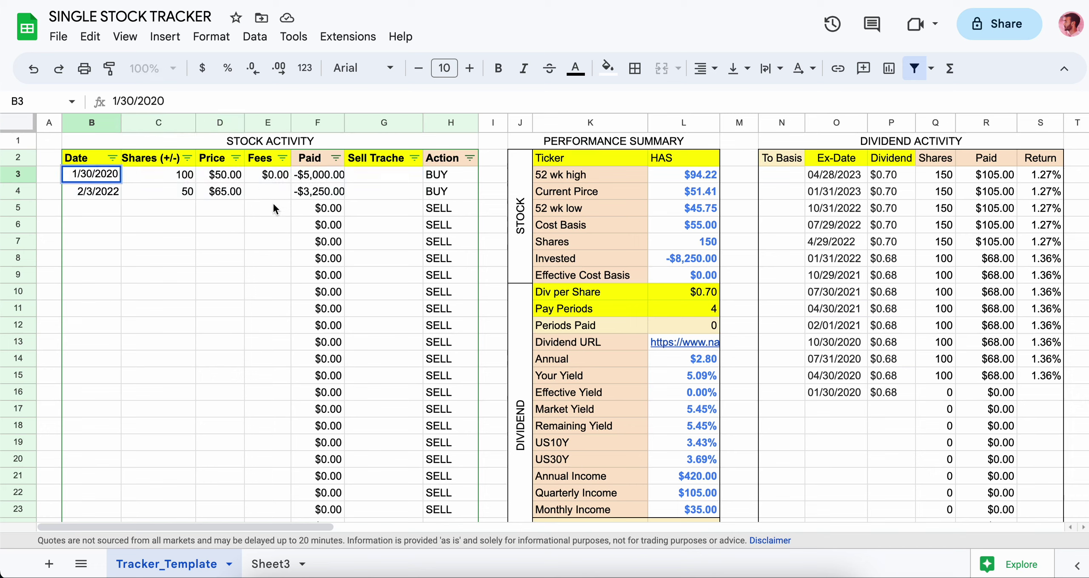
pyautogui.press('BackSpace')
pyautogui.press('BackSpace')
pyautogui.write('1')
pyautogui.press('Return')
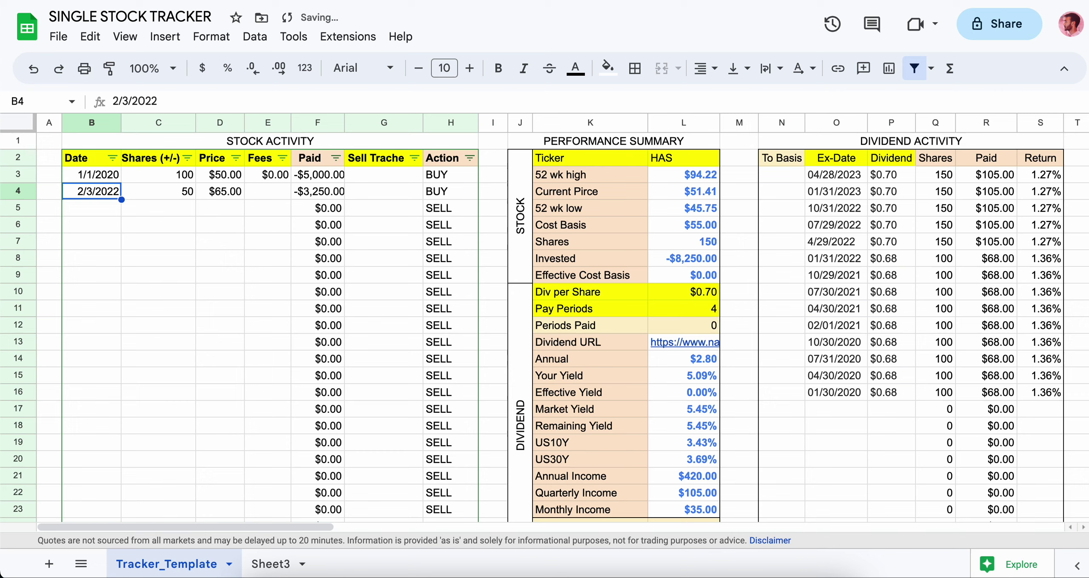
# Examine the 01/30/2020 dividend row, the first purchase's date and price, and the whole second purchase row
pyautogui.moveTo(847, 392); pyautogui.dragTo(997, 392)
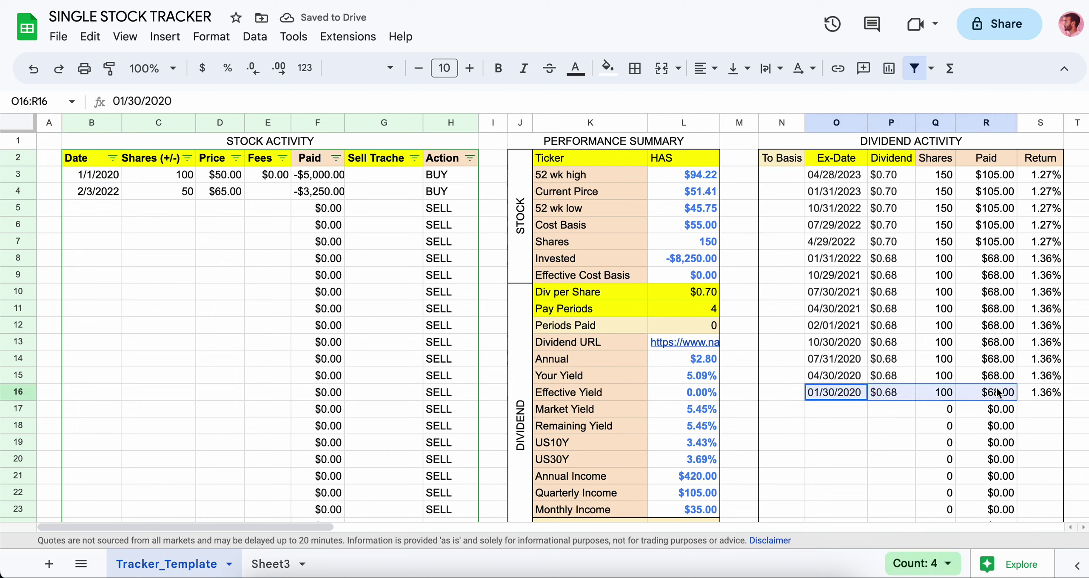
pyautogui.click(472, 311)
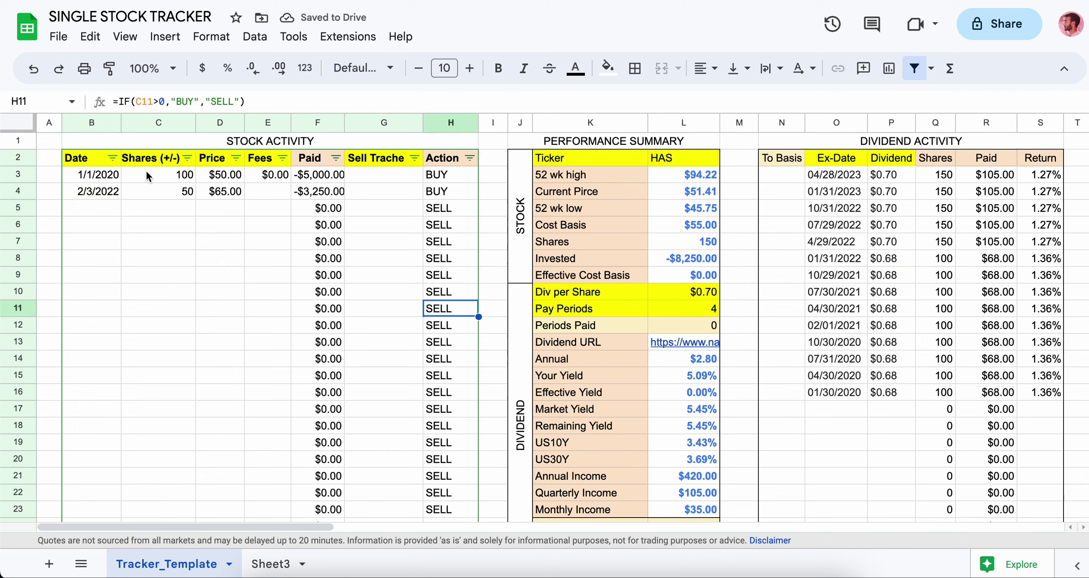
pyautogui.click(117, 175)
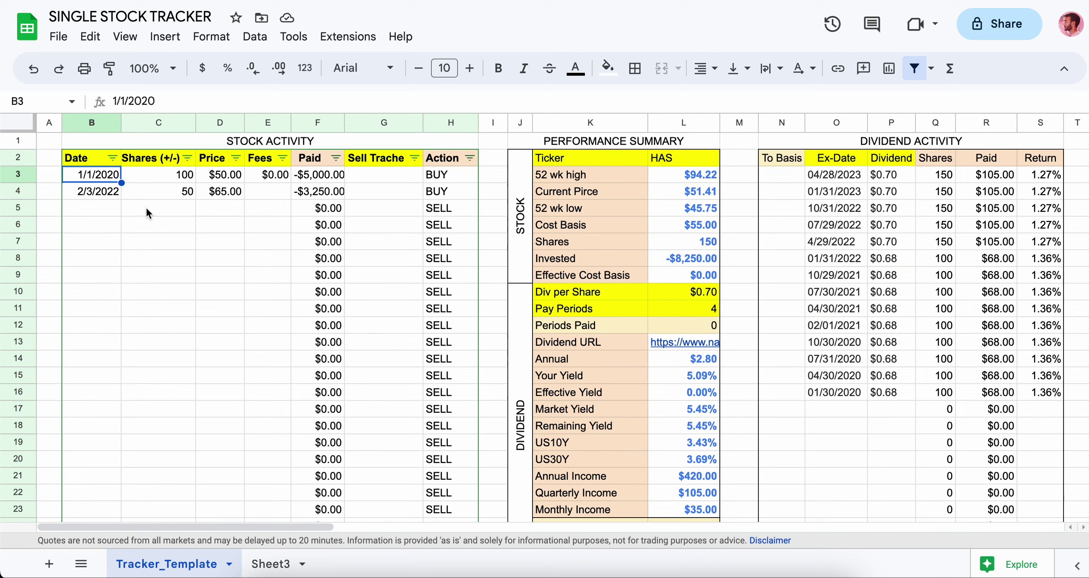
pyautogui.click(226, 179)
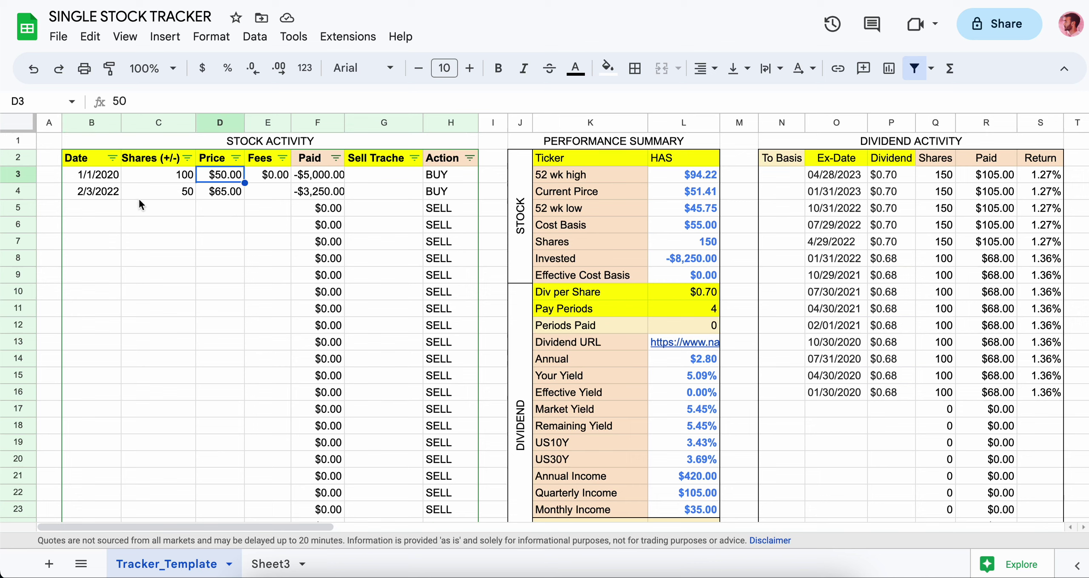
pyautogui.moveTo(107, 192); pyautogui.dragTo(461, 194)
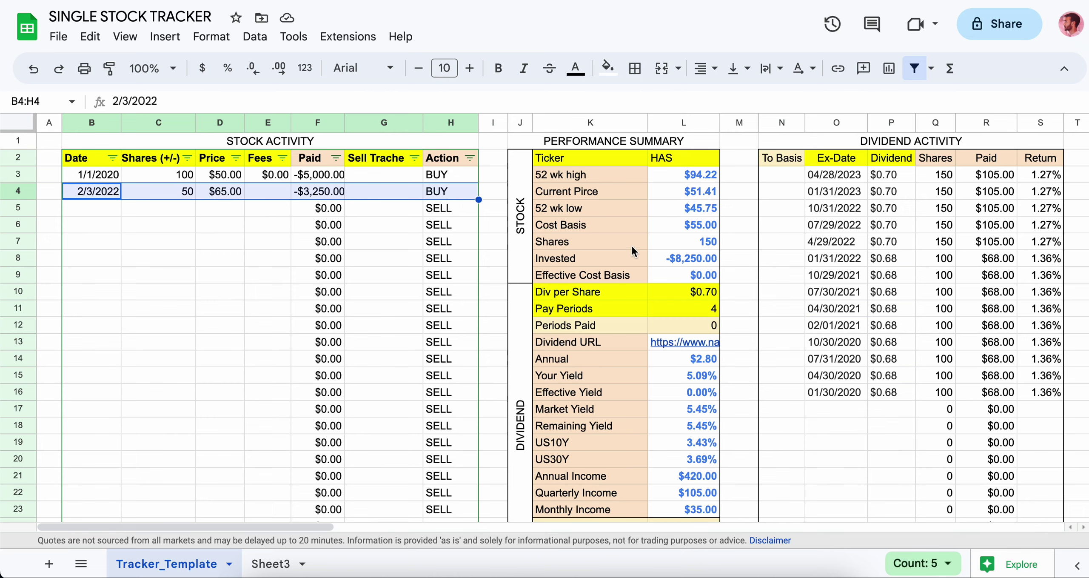
# Check the Unrealized Return row against the Cost Basis and Current Price rows of the performance summary
pyautogui.scroll(-8, 677, 240)
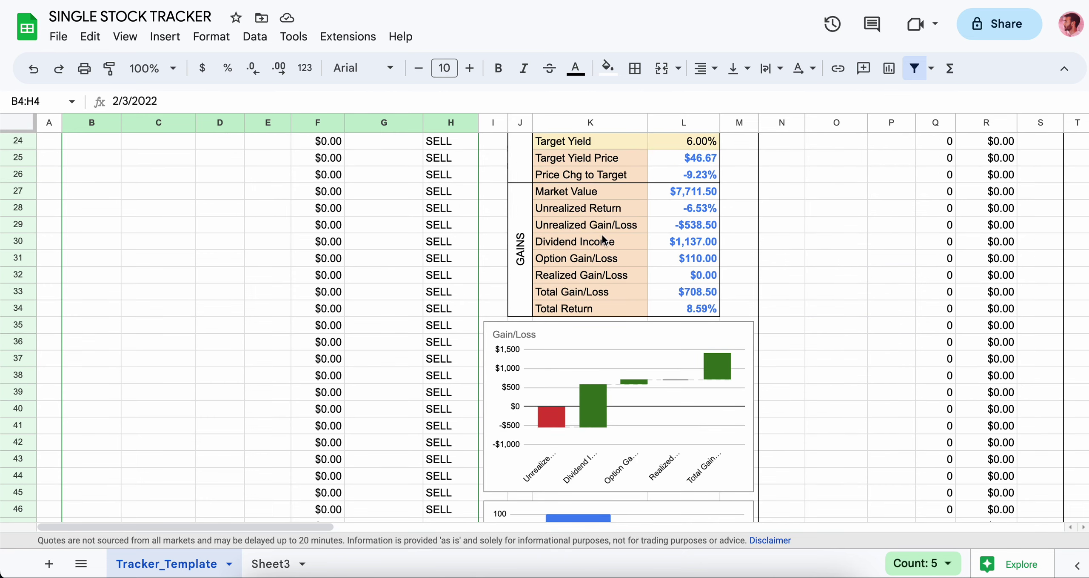
pyautogui.moveTo(566, 209); pyautogui.dragTo(692, 207)
pyautogui.scroll(8, 692, 232)
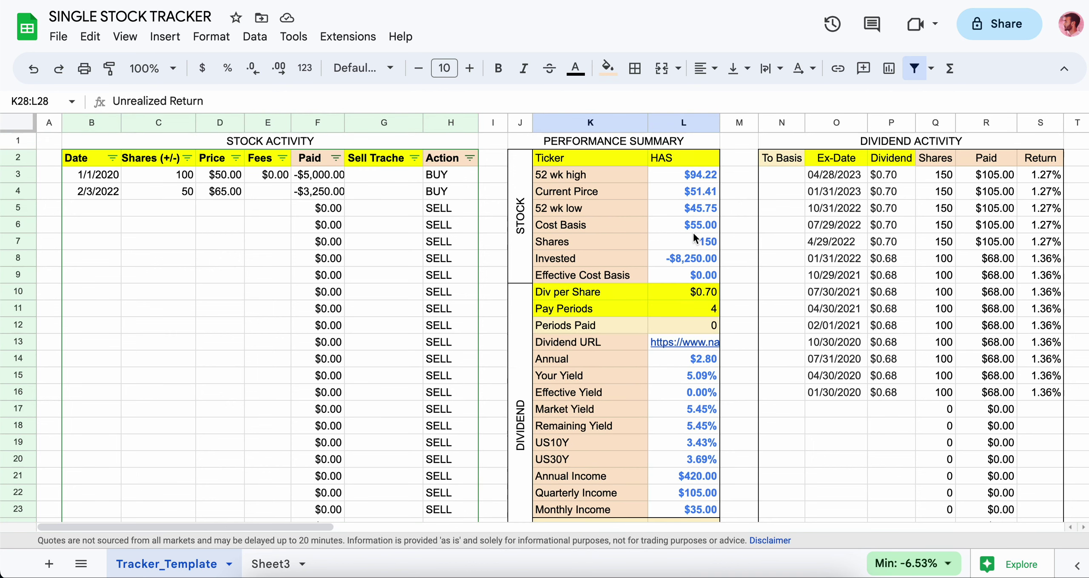
pyautogui.click(585, 222)
pyautogui.moveTo(584, 223); pyautogui.dragTo(692, 220)
pyautogui.moveTo(592, 192); pyautogui.dragTo(697, 192)
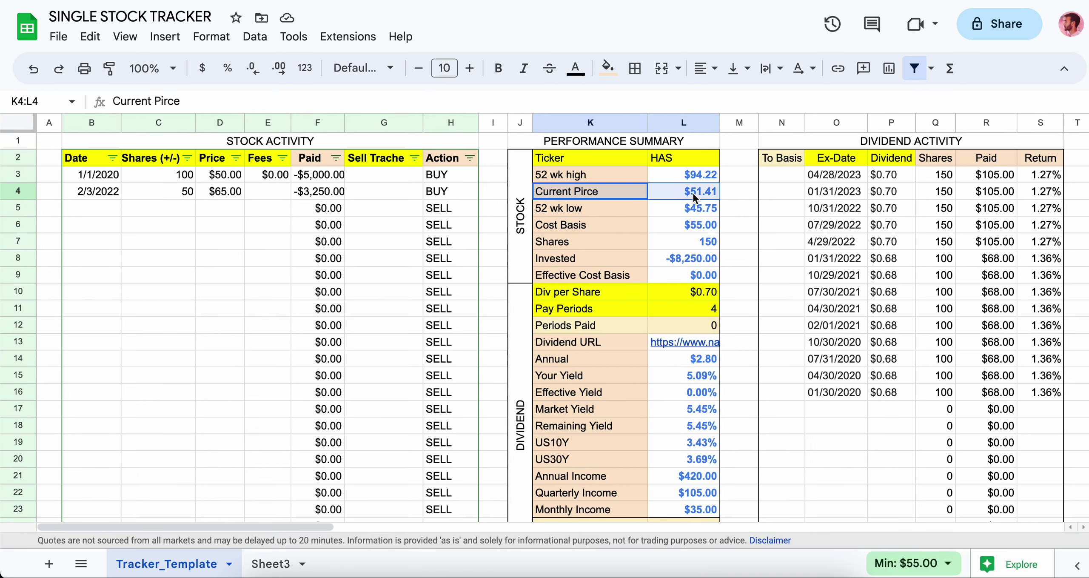
# Highlight Unrealized Return, the Dividend Income to Realized Gain/Loss rows, and Realized Gain/Loss alone in the Gains summary
pyautogui.scroll(-8, 639, 264)
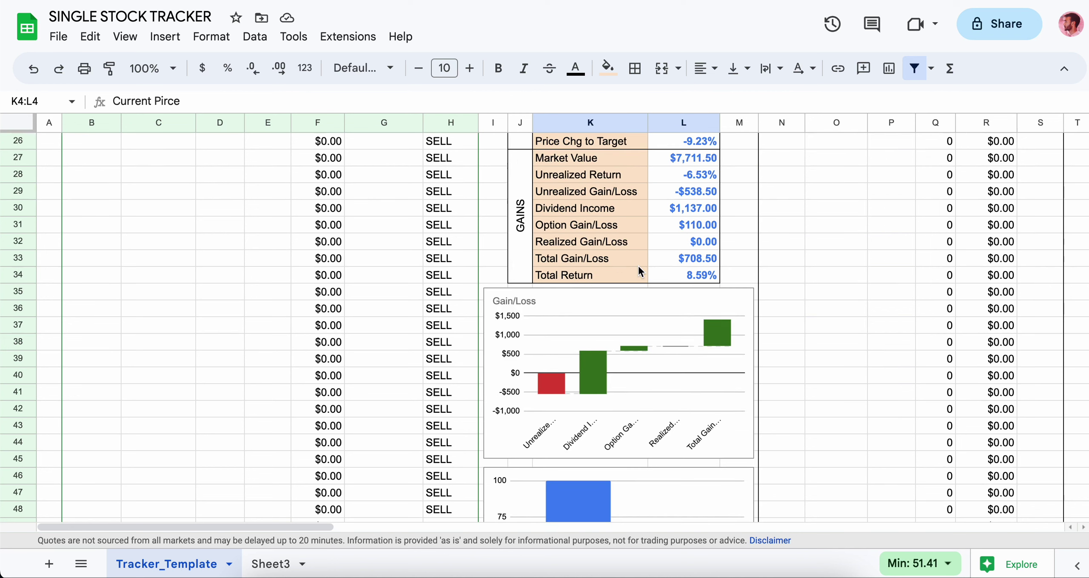
pyautogui.moveTo(598, 210); pyautogui.dragTo(685, 206)
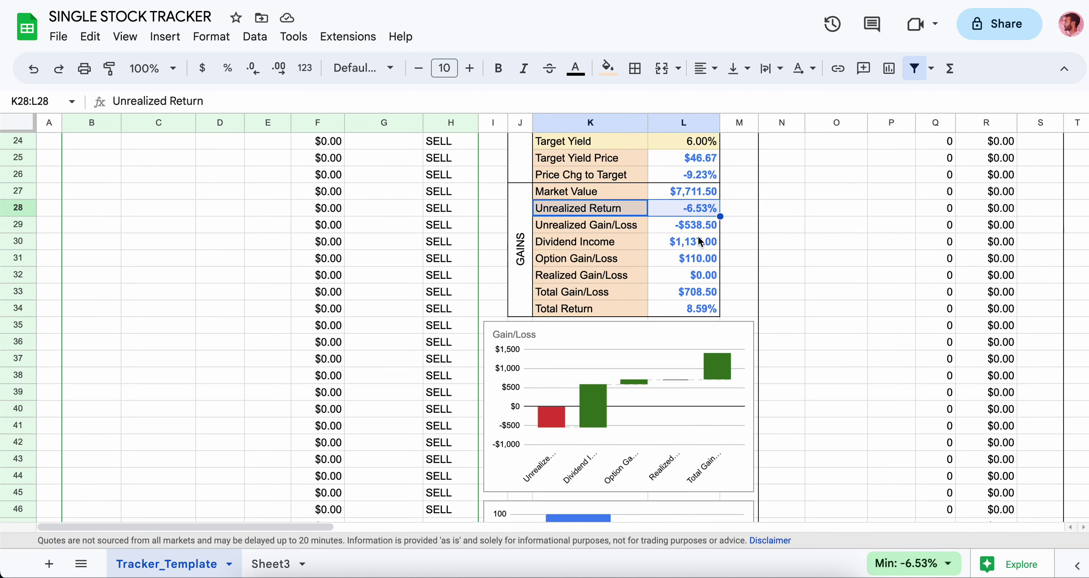
pyautogui.click(579, 242)
pyautogui.moveTo(581, 243); pyautogui.dragTo(711, 278)
pyautogui.moveTo(615, 276); pyautogui.dragTo(704, 276)
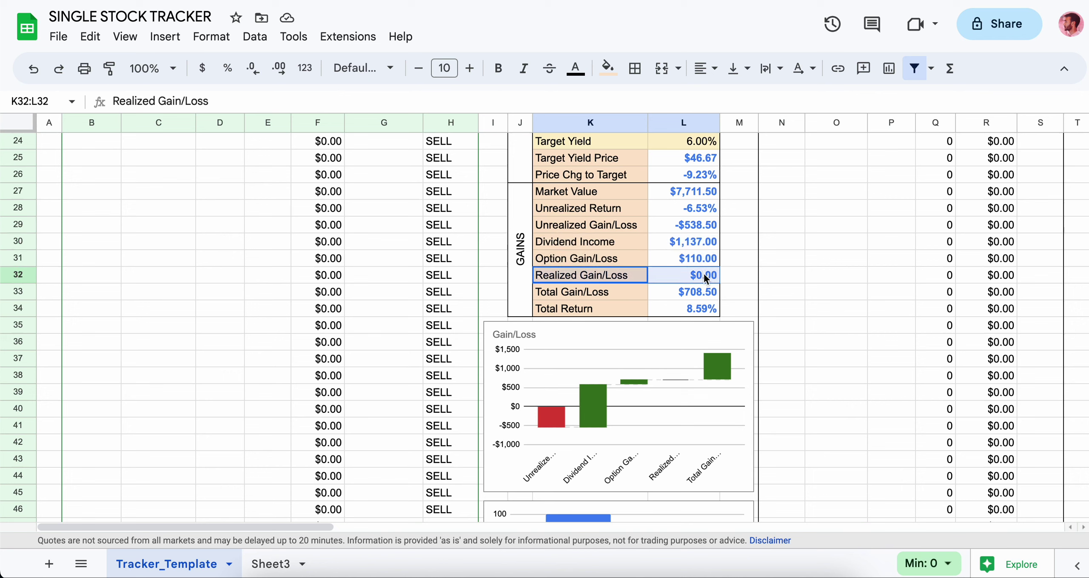
# Compare the Total Gain/Loss and Total Return rows with the Unrealized Return and Dividend Income rows
pyautogui.moveTo(628, 298); pyautogui.dragTo(709, 303)
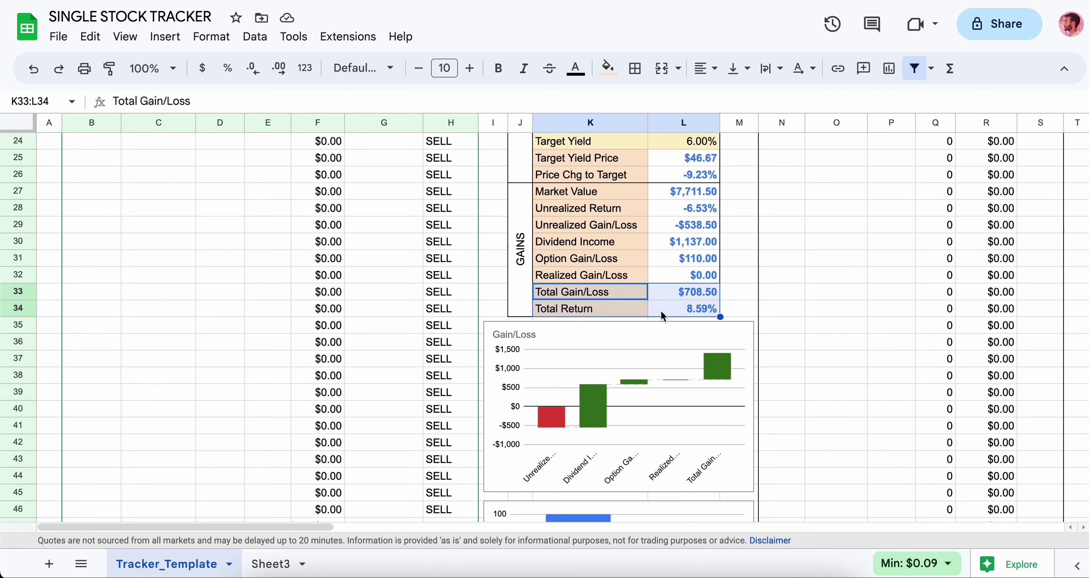
pyautogui.moveTo(616, 316); pyautogui.dragTo(695, 315)
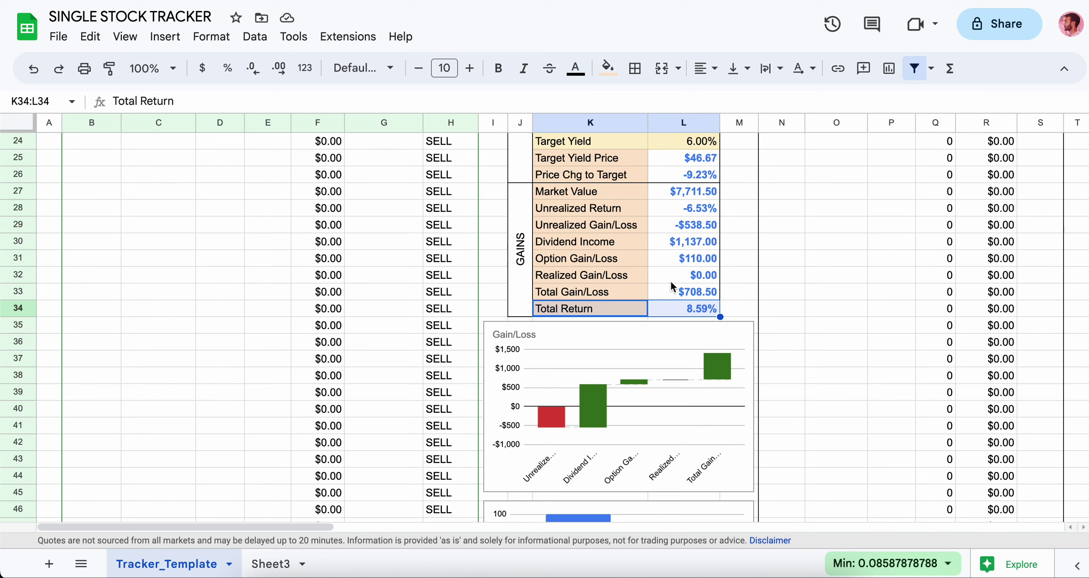
pyautogui.moveTo(588, 210); pyautogui.dragTo(673, 205)
pyautogui.scroll(-1, 681, 231)
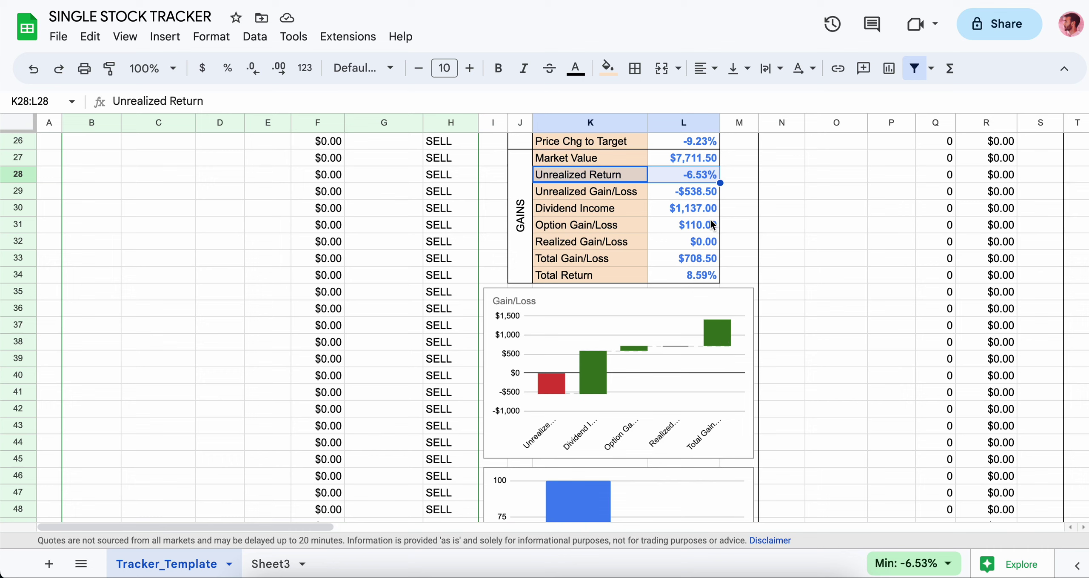
pyautogui.moveTo(614, 208); pyautogui.dragTo(705, 208)
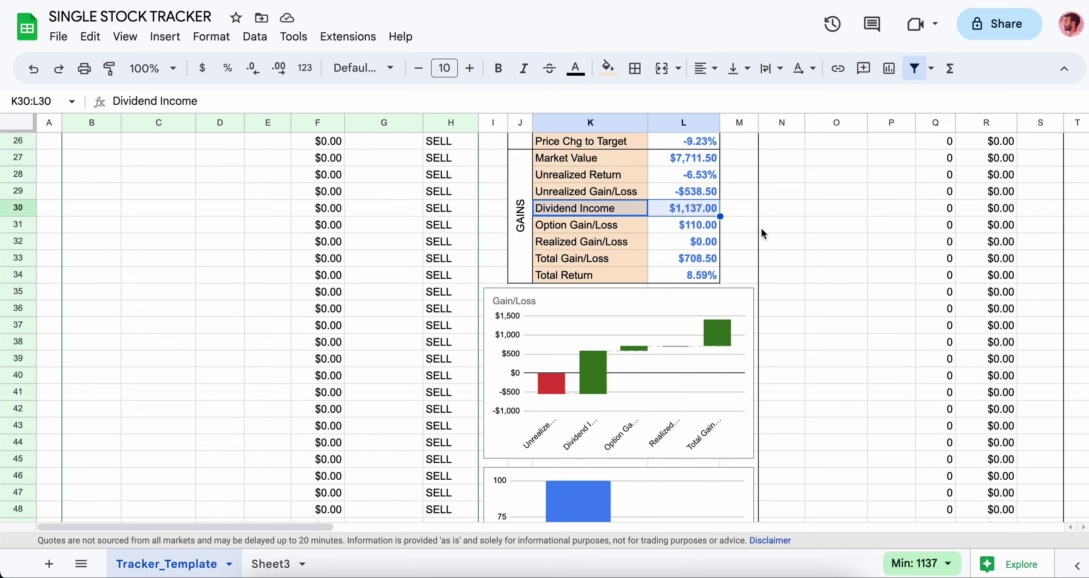
# Look over the Stock Activity table, the performance summary, the Gain/Loss chart and the shares-by-price chart
pyautogui.scroll(1, 760, 227)
pyautogui.scroll(5, 761, 226)
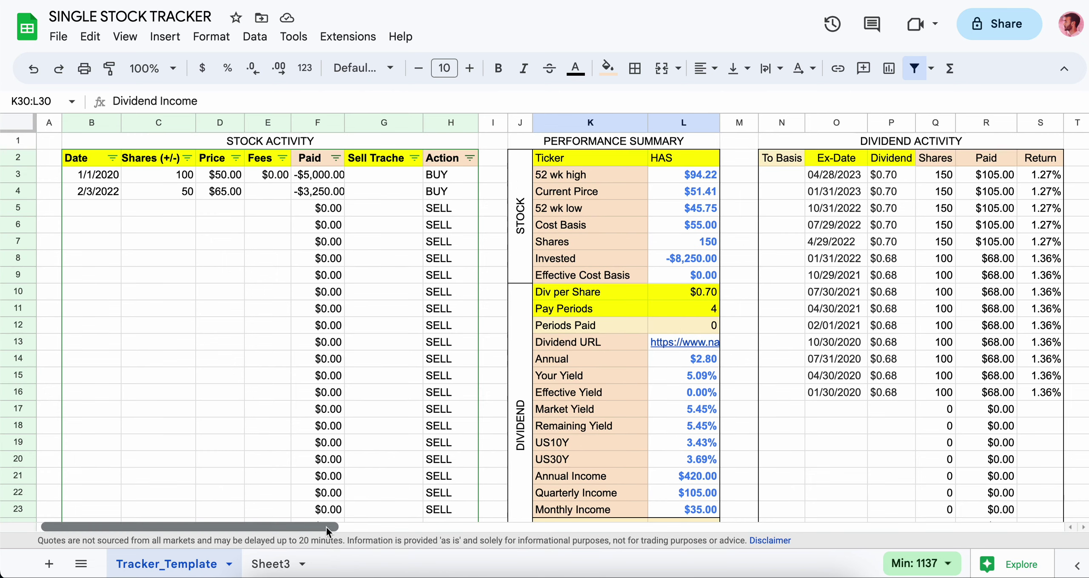
pyautogui.moveTo(325, 525)
pyautogui.mouseDown()
pyautogui.moveTo(344, 529)
pyautogui.moveTo(327, 524)
pyautogui.mouseUp()
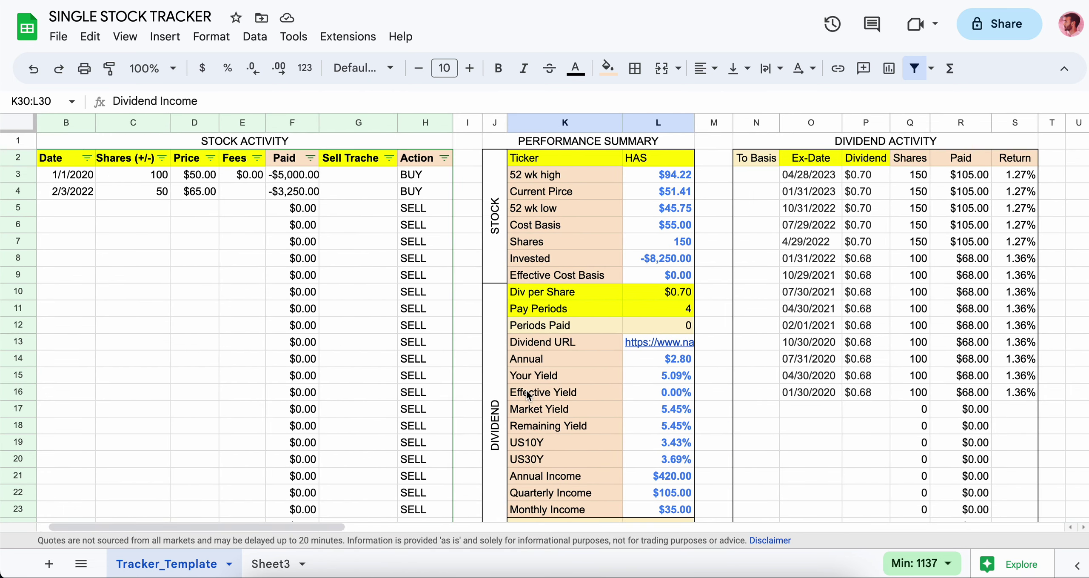
pyautogui.scroll(-10, 598, 336)
pyautogui.scroll(10, 623, 226)
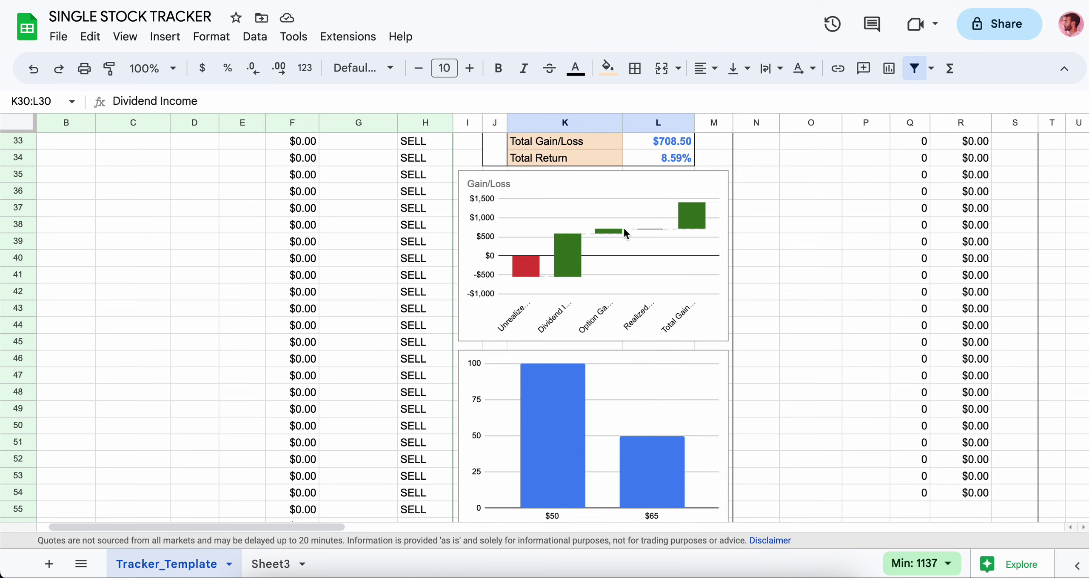
pyautogui.moveTo(313, 522); pyautogui.dragTo(270, 505)
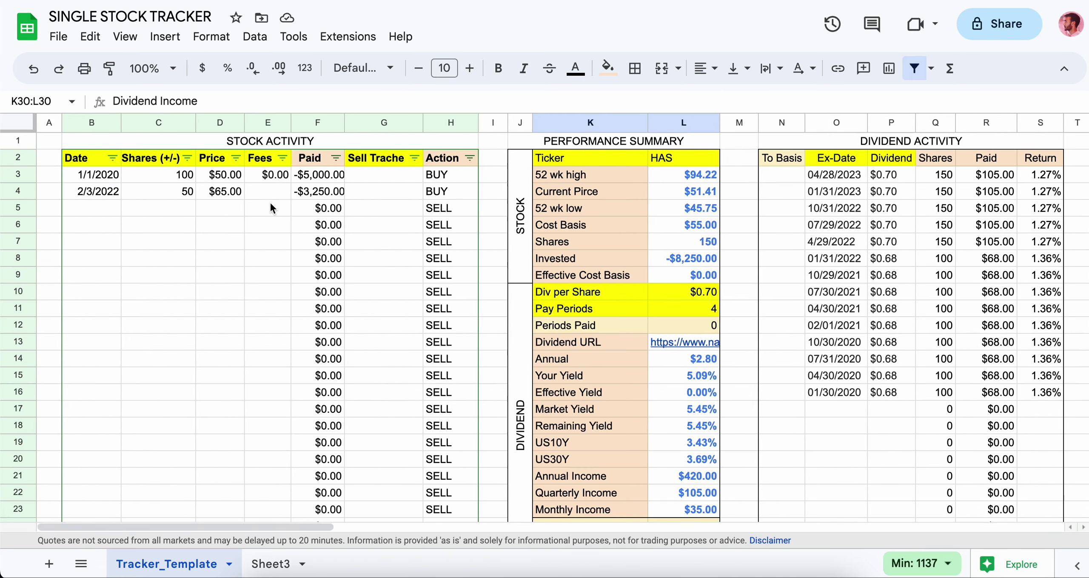
pyautogui.scroll(-10, 473, 303)
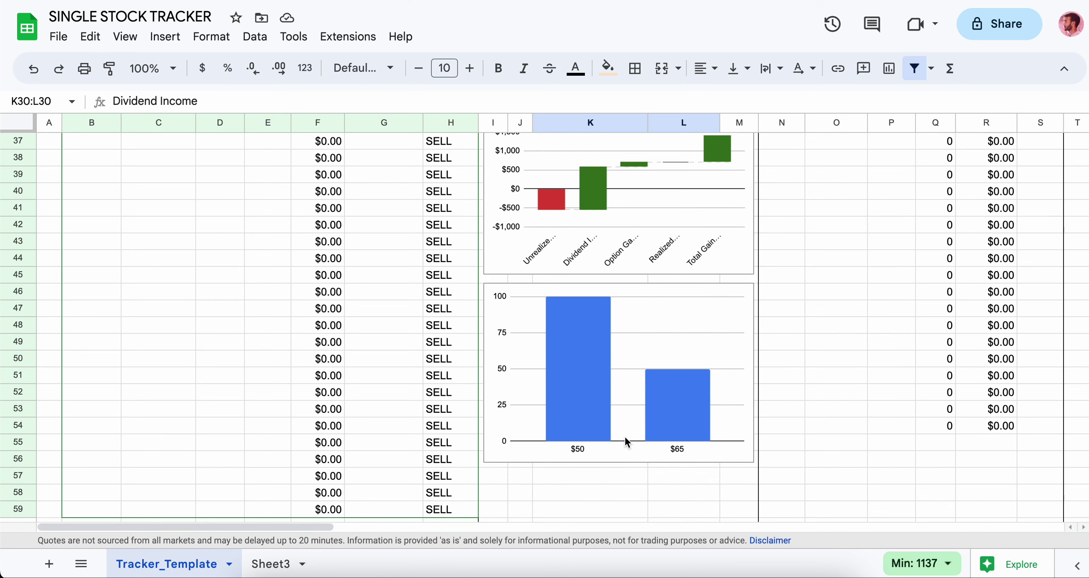
# Copy the six rows of share counts and prices from Sheet3 into the Stock Activity table of Tracker_Template, starting at C3
pyautogui.click(262, 564)
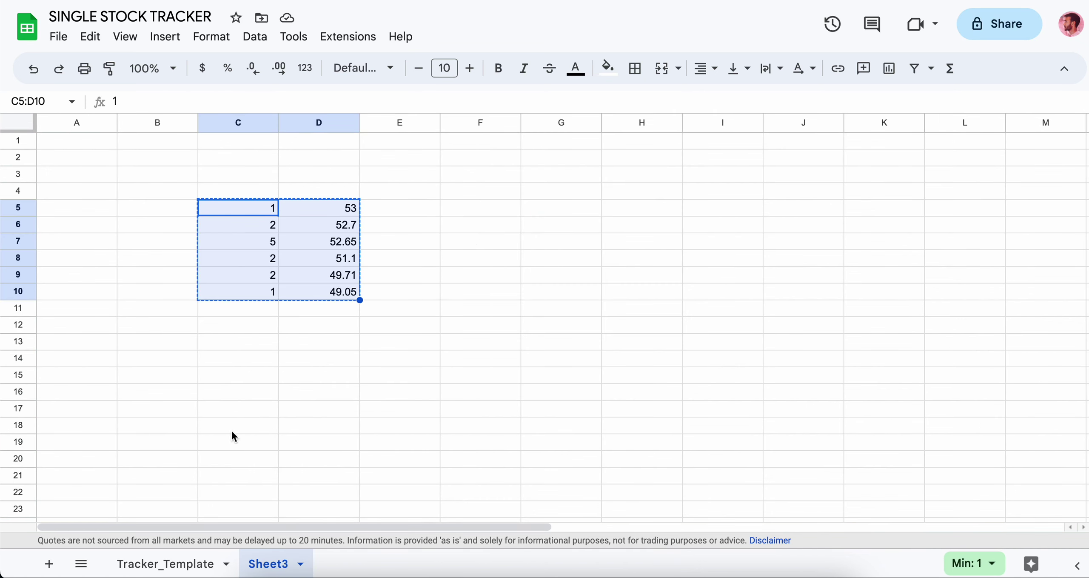
pyautogui.click(204, 565)
pyautogui.scroll(10, 214, 316)
pyautogui.click(165, 170)
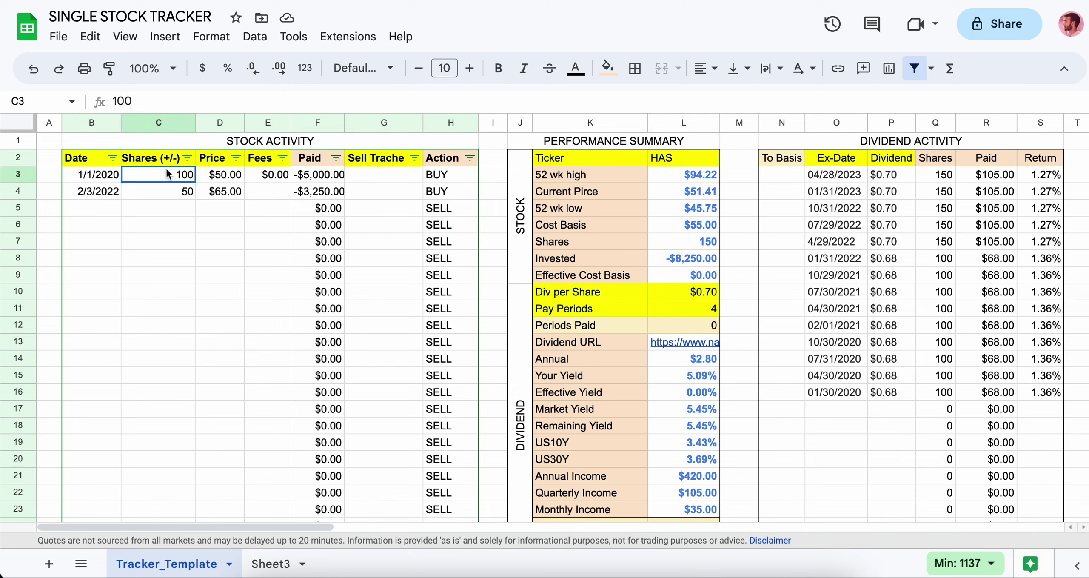
pyautogui.write('1\t53 2\t52.7 5\t52.65 2\t51.1 2\t49.71 1\t49.05')
pyautogui.click(219, 275)
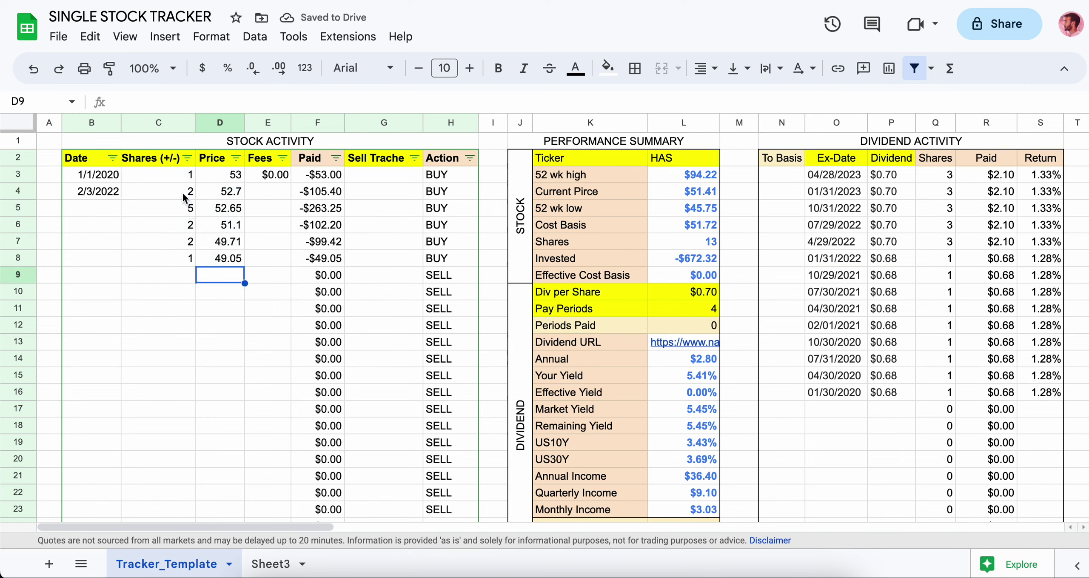
# Highlight the six purchases' shares and prices in Stock Activity, and view the shares-by-price chart
pyautogui.moveTo(187, 175); pyautogui.dragTo(229, 259)
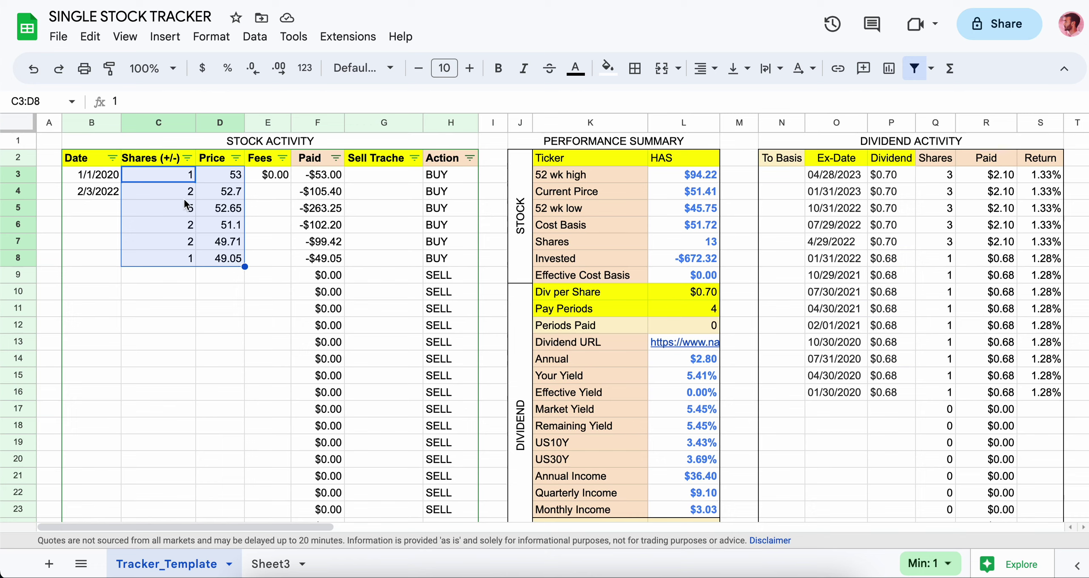
pyautogui.click(217, 176)
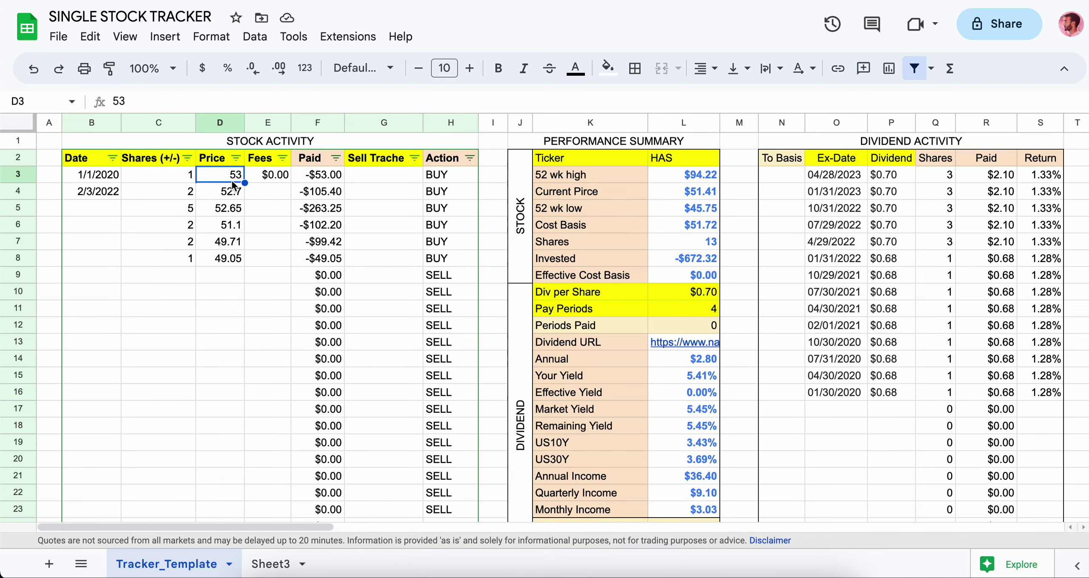
pyautogui.keyDown('shift'); pyautogui.click(229, 261); pyautogui.keyUp('shift')
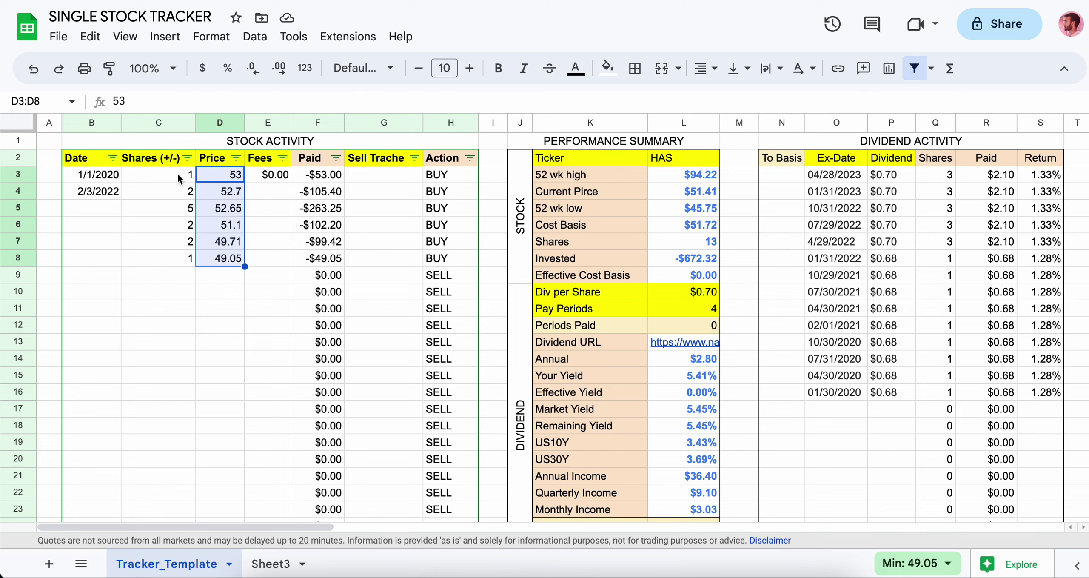
pyautogui.moveTo(184, 176); pyautogui.dragTo(218, 260)
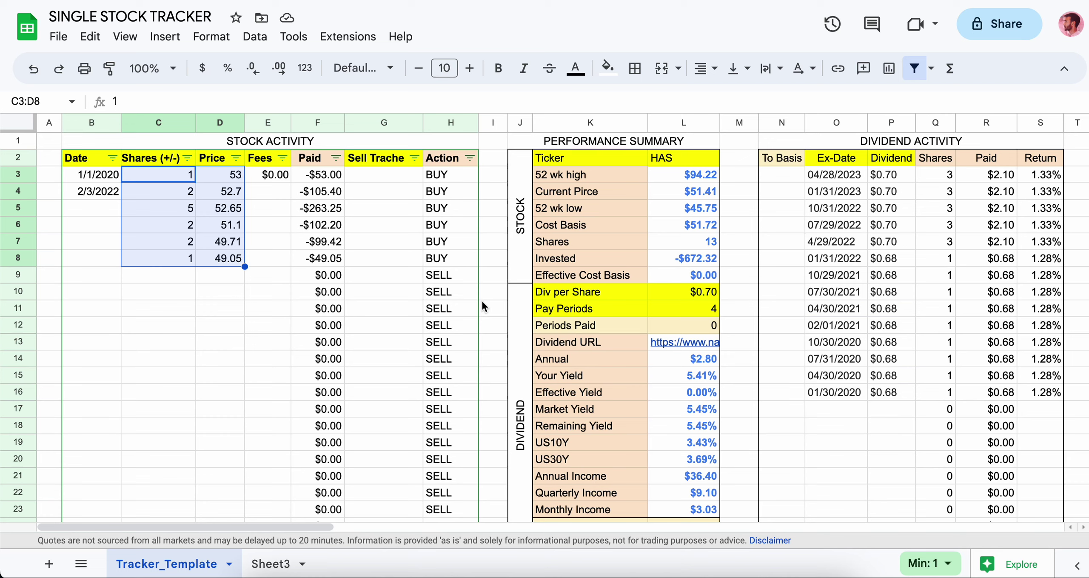
pyautogui.scroll(-15, 481, 300)
pyautogui.scroll(5, 489, 303)
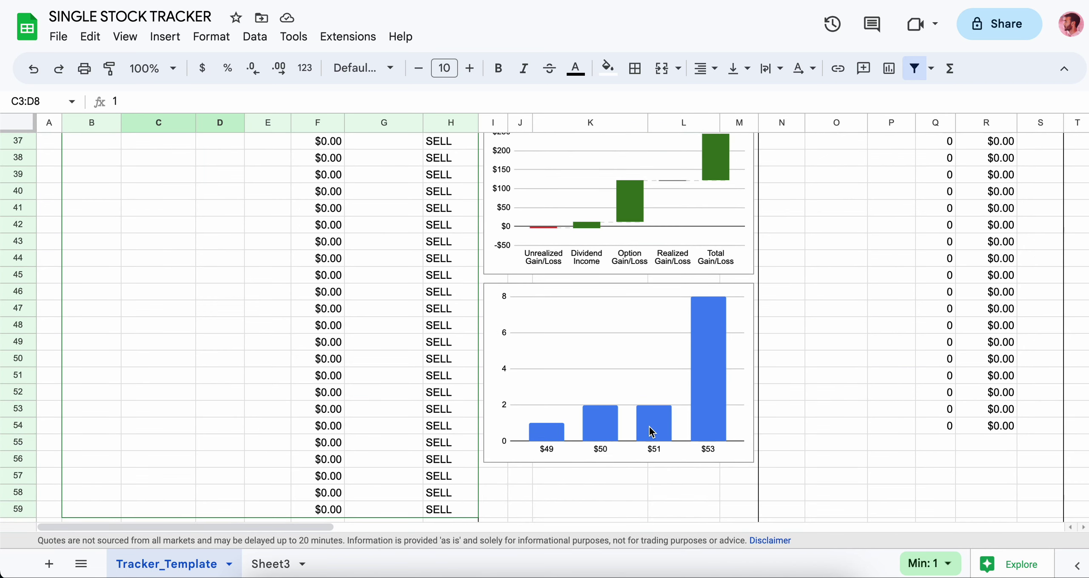
# Compare the 52.7 and 52.65 purchase prices in Stock Activity with the bars of the shares-by-price chart
pyautogui.scroll(20, 367, 323)
pyautogui.click(210, 198)
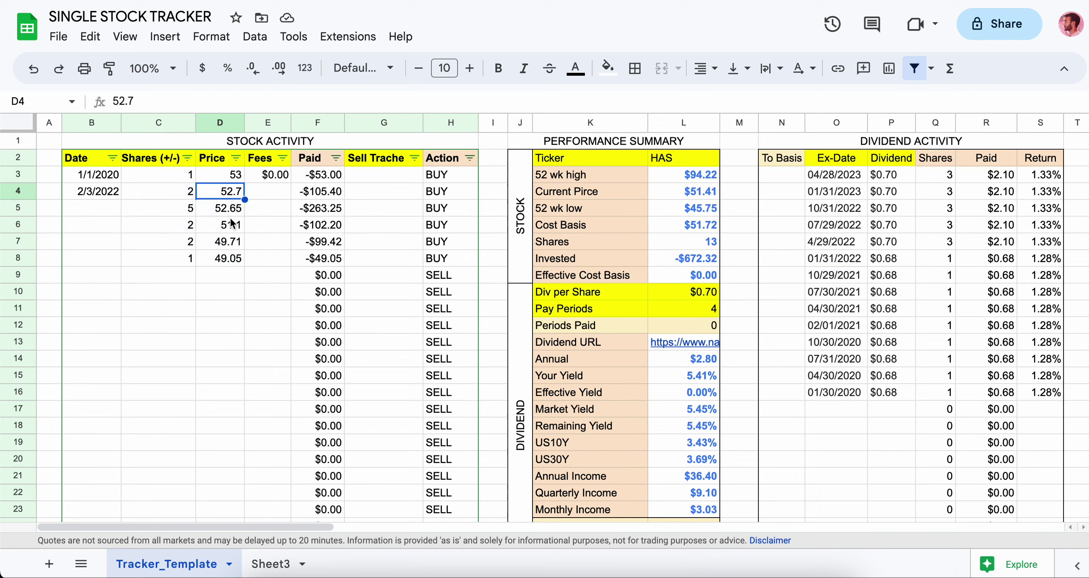
pyautogui.click(222, 212)
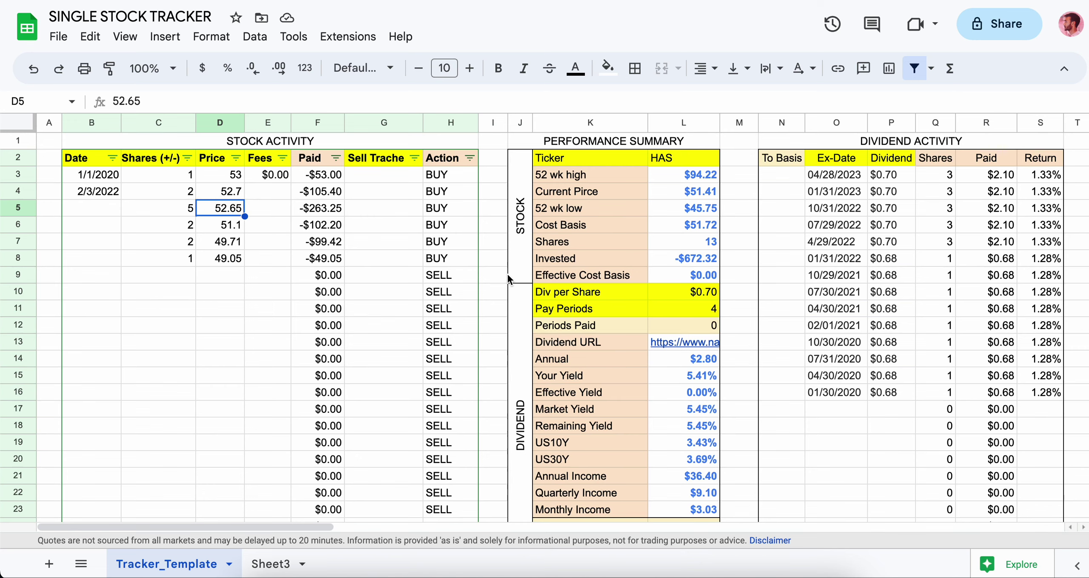
pyautogui.scroll(-12, 506, 277)
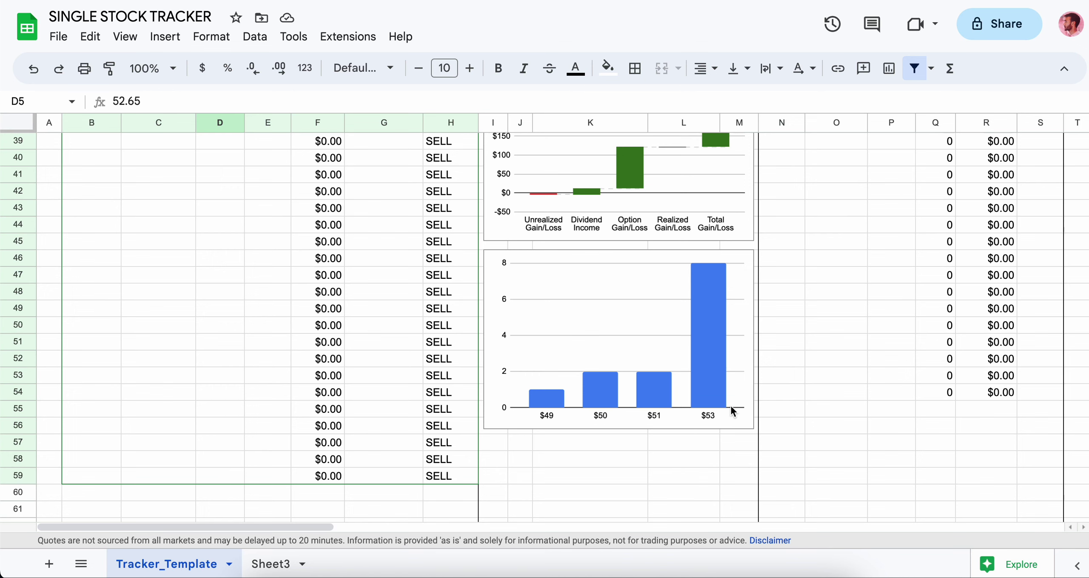
pyautogui.scroll(10, 341, 343)
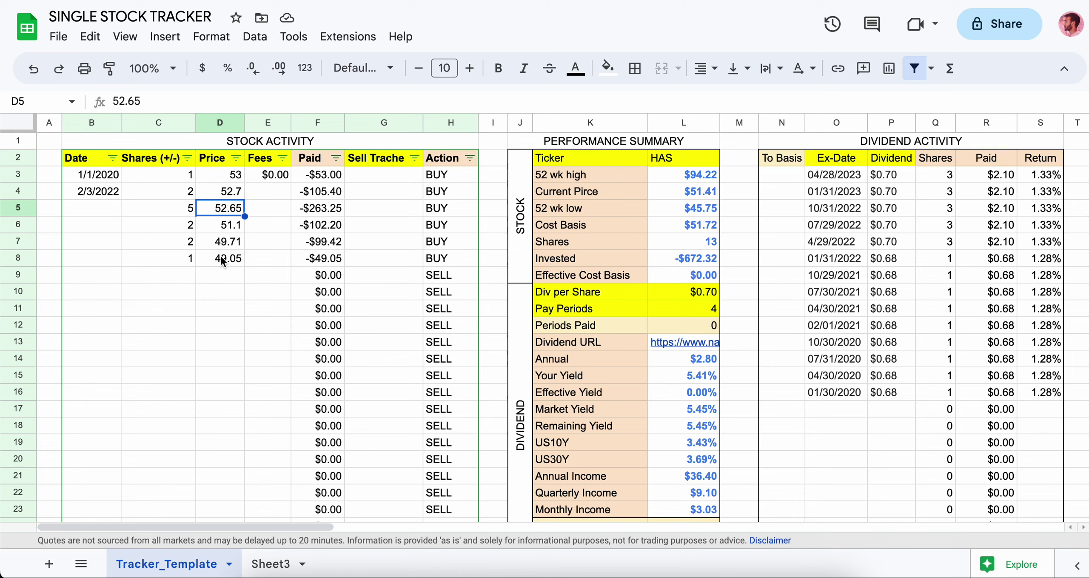
pyautogui.scroll(-10, 620, 291)
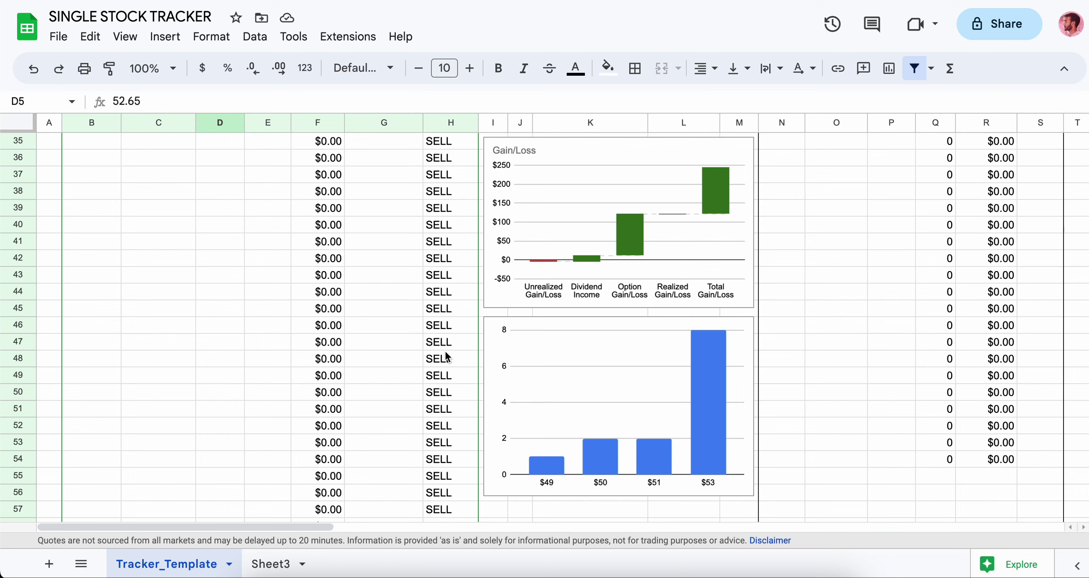
# Check the Gain/Loss chart against the Unrealized Gain/Loss row of the Gains summary
pyautogui.scroll(3, 446, 356)
pyautogui.click(521, 286)
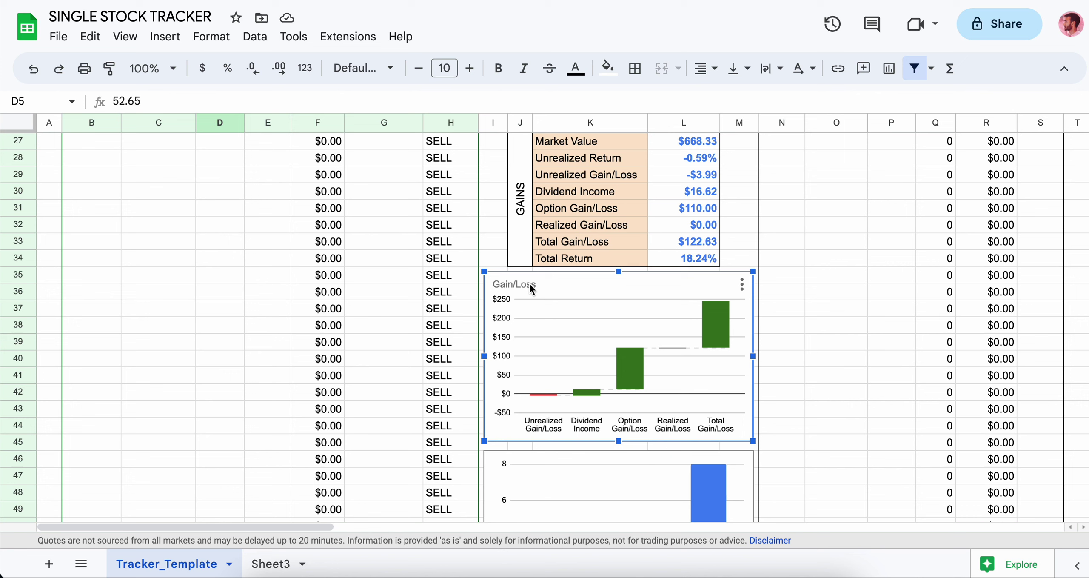
pyautogui.scroll(1, 530, 288)
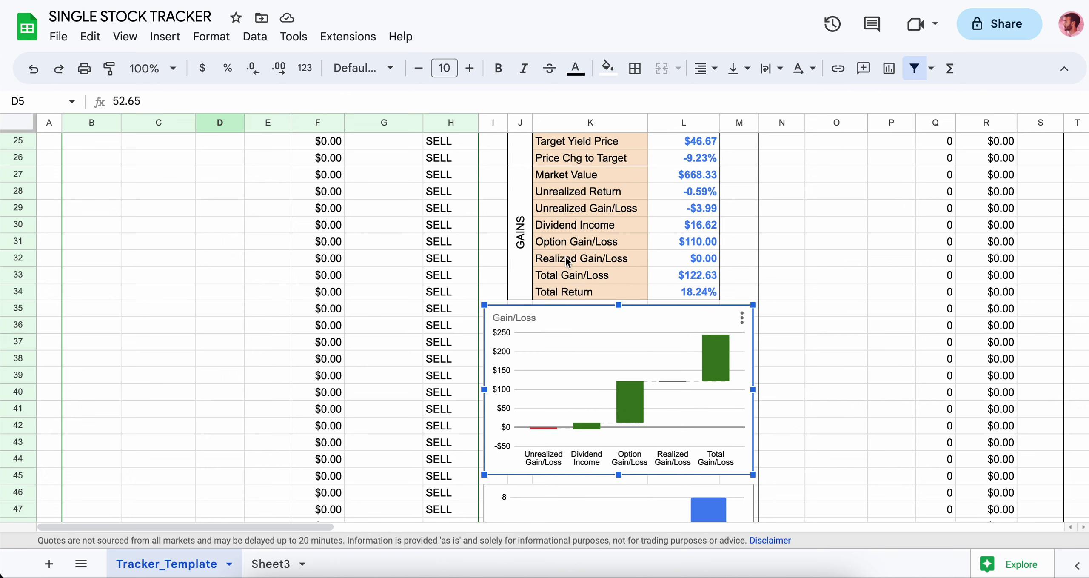
pyautogui.click(637, 211)
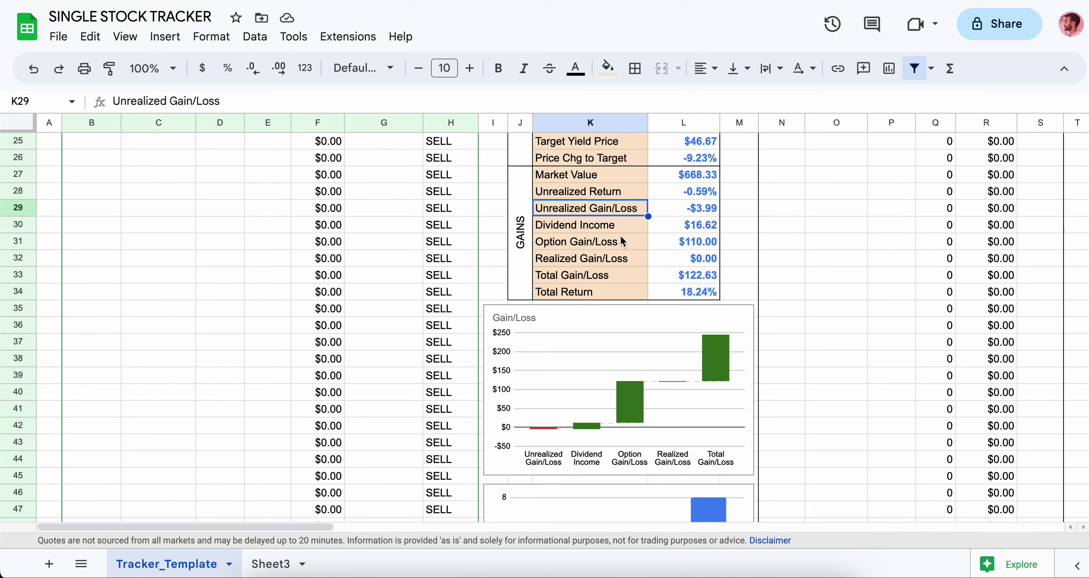
# Change the ticker in the performance summary to PSEC
pyautogui.scroll(8, 608, 274)
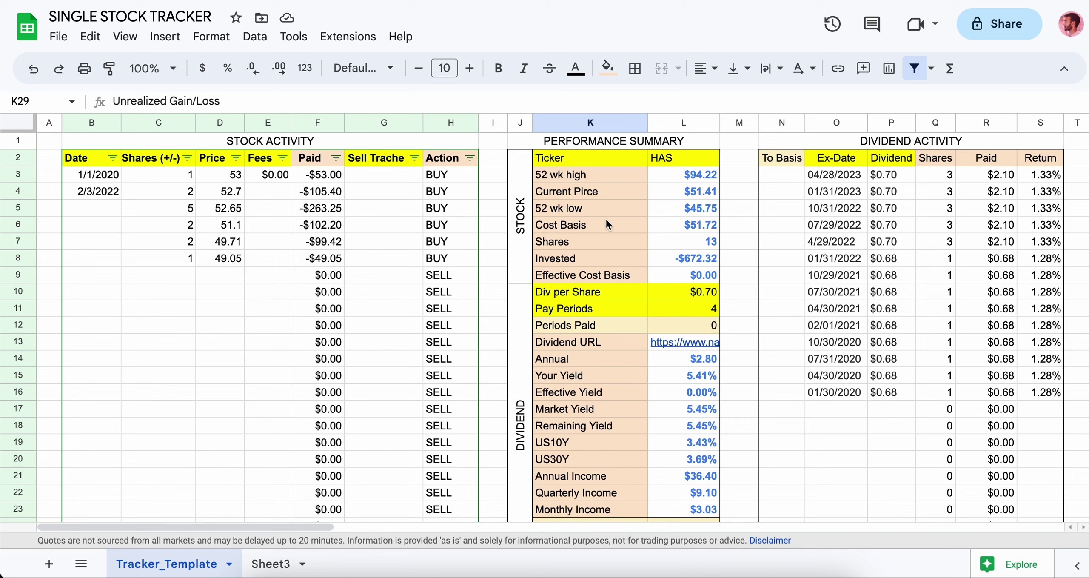
pyautogui.click(688, 164)
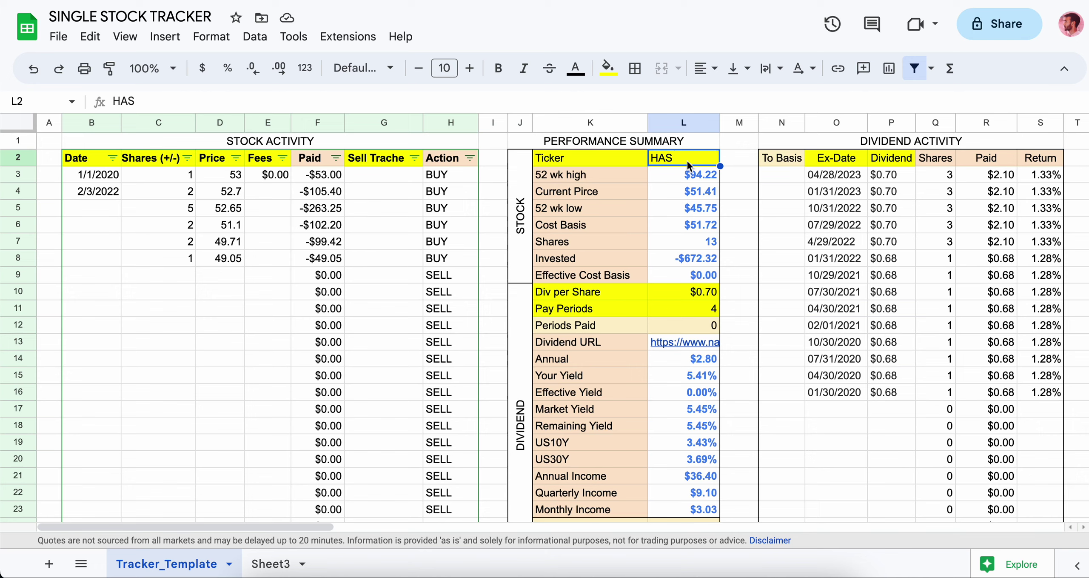
pyautogui.write('PSEC')
pyautogui.press('Return')
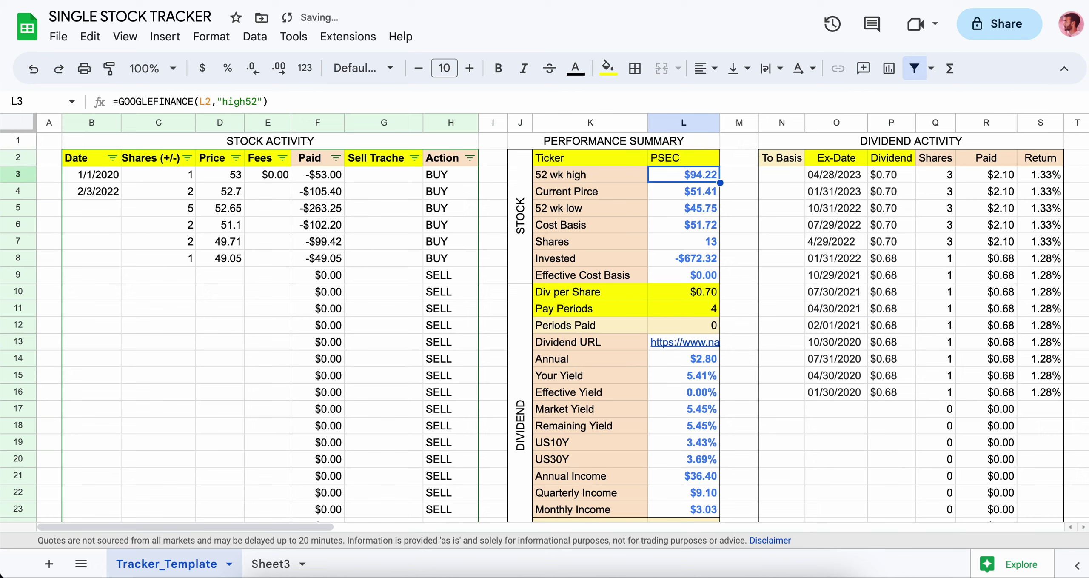
# Set Pay Periods to 12 and Div per Share to 0.06 in the performance summary
pyautogui.click(701, 306)
pyautogui.write('12')
pyautogui.press('Return')
pyautogui.click(696, 300)
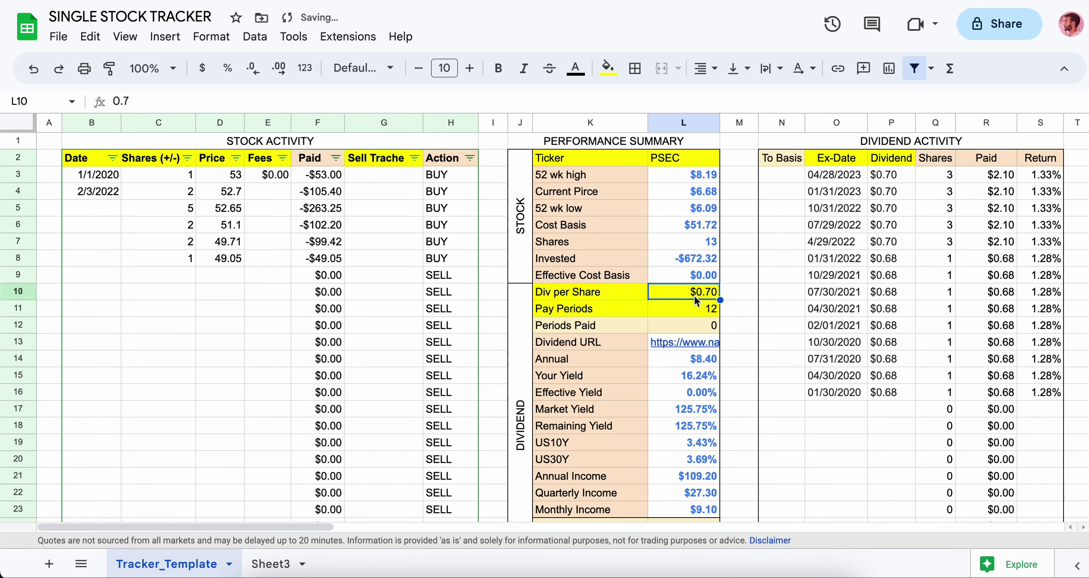
pyautogui.write('0.06')
pyautogui.press('Return')
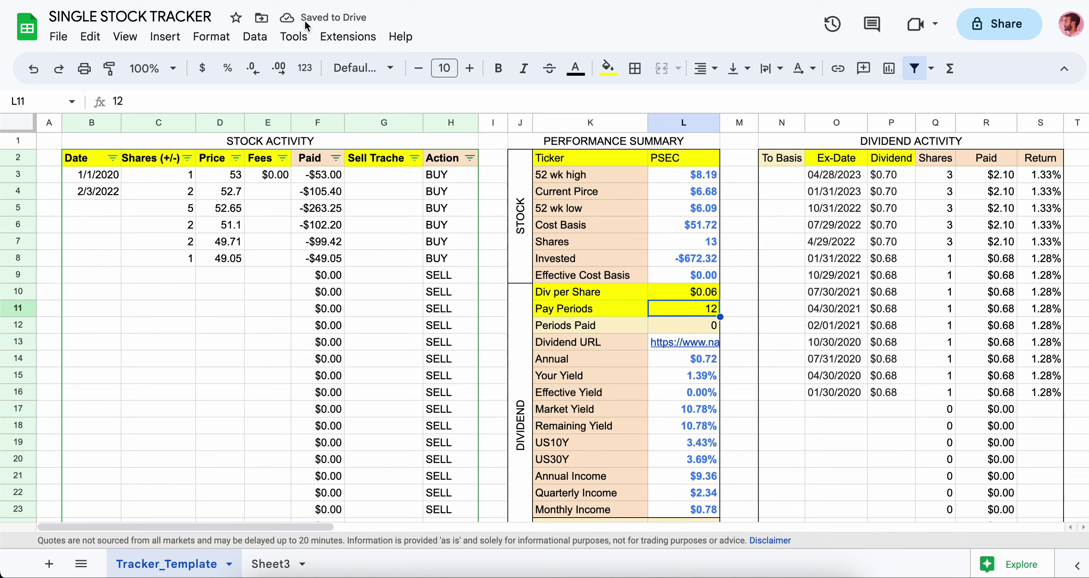
# Open the Dividend URL's Nasdaq page for PSEC and copy the rows of its dividend history table
pyautogui.click(696, 342)
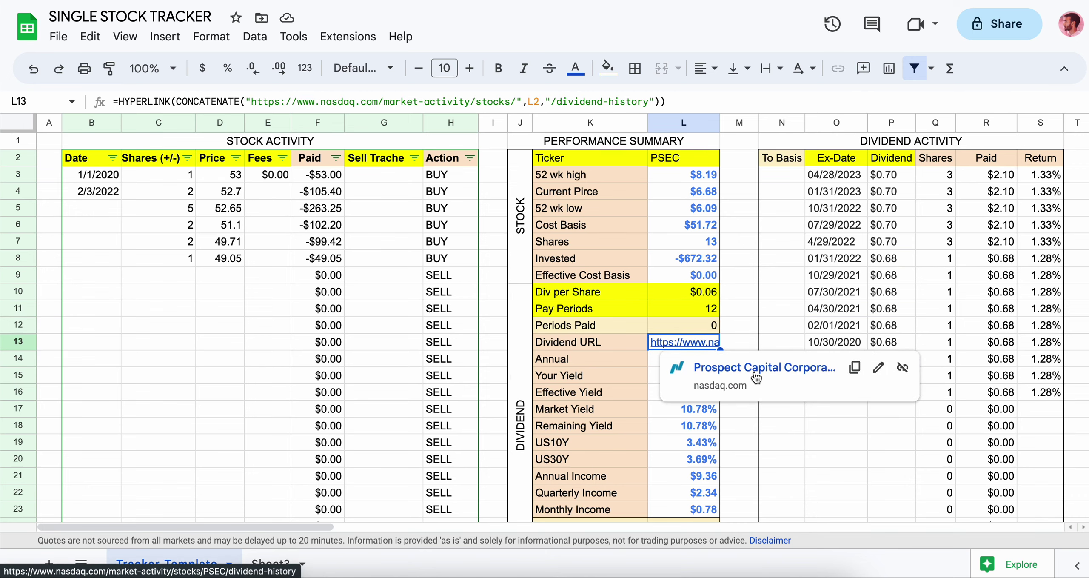
pyautogui.click(757, 376)
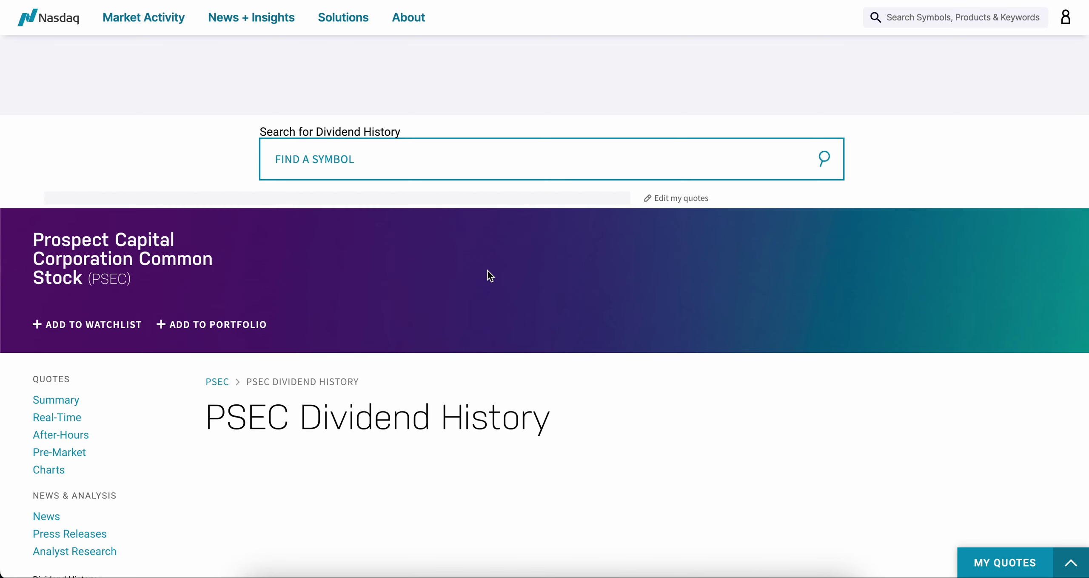
pyautogui.scroll(-3, 490, 276)
pyautogui.scroll(-5, 489, 275)
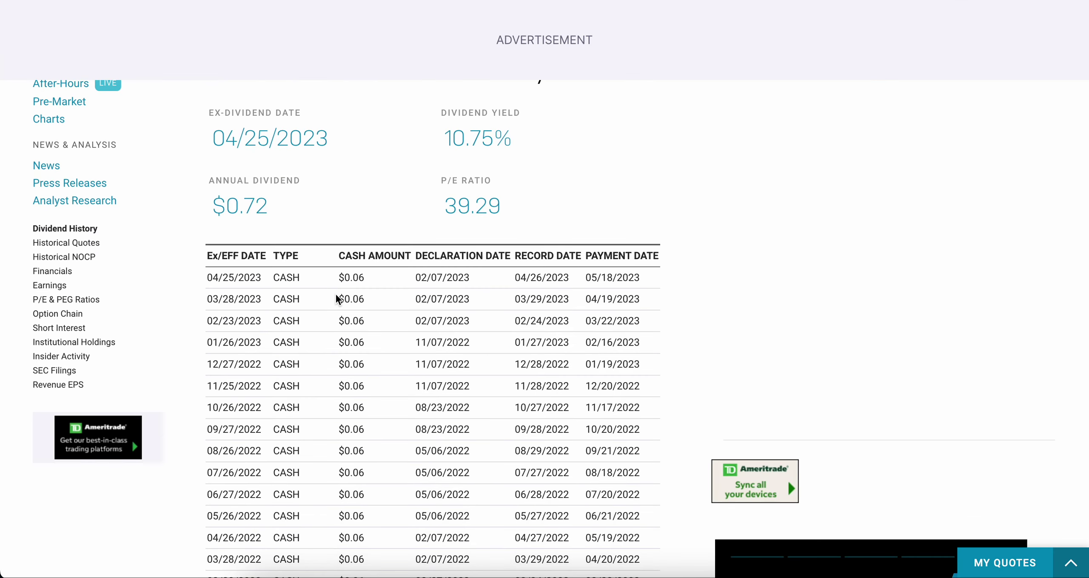
pyautogui.moveTo(207, 255); pyautogui.dragTo(649, 532)
pyautogui.scroll(-5, 508, 285)
pyautogui.scroll(-3, 640, 371)
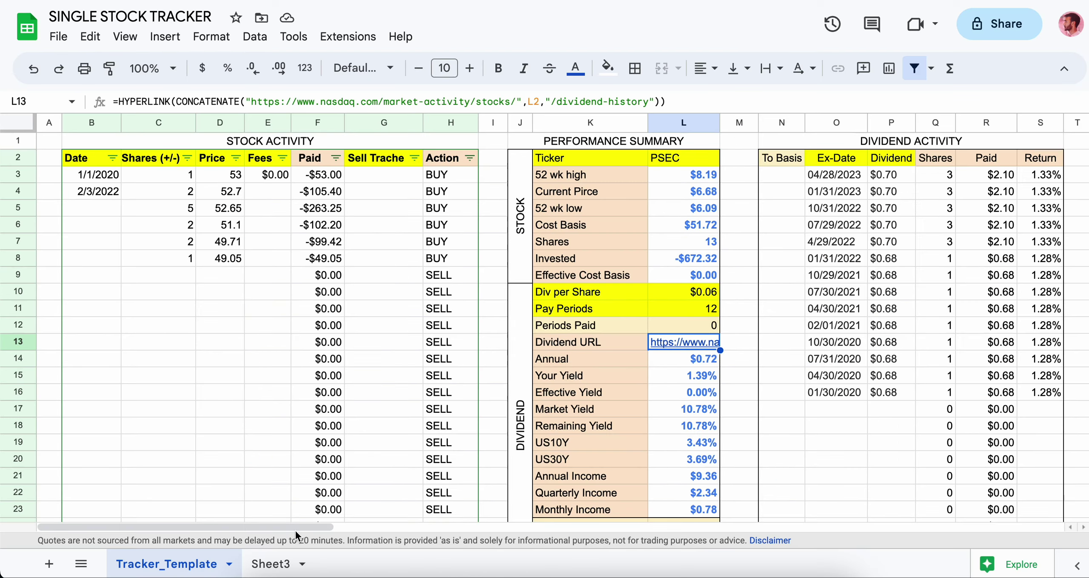
# Paste the copied dividend history into the empty area at BC2 and delete column BD with the CASH type entries
pyautogui.moveTo(294, 527); pyautogui.dragTo(967, 487)
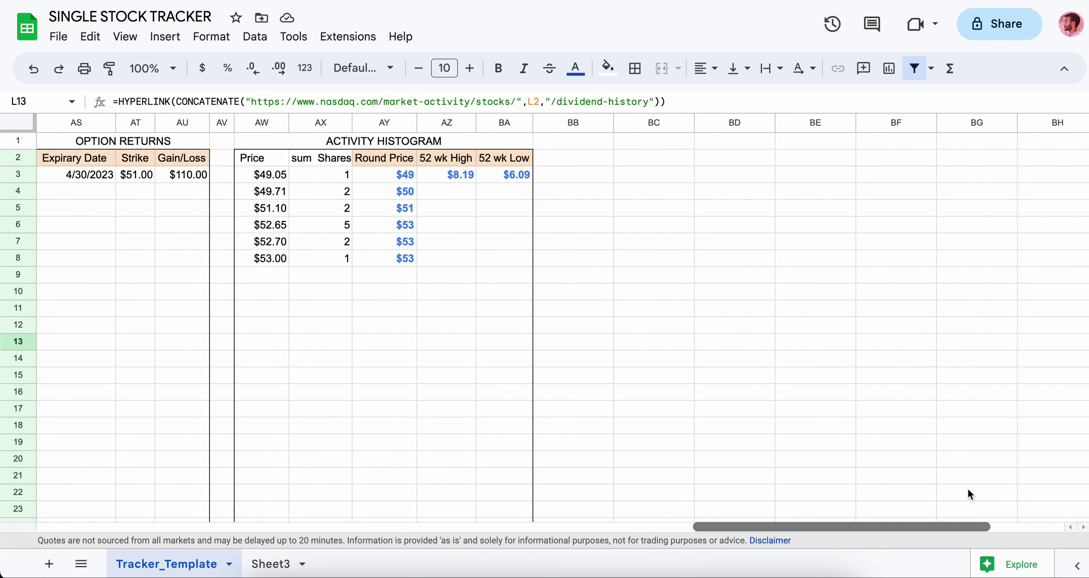
pyautogui.click(662, 158)
pyautogui.hotkey('ctrl', 'v')
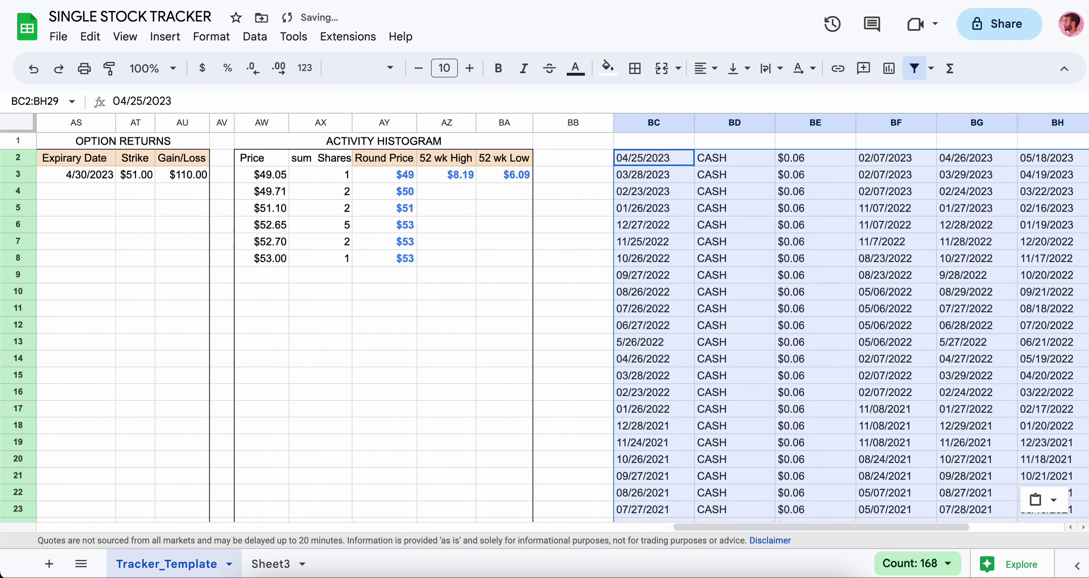
pyautogui.click(735, 123)
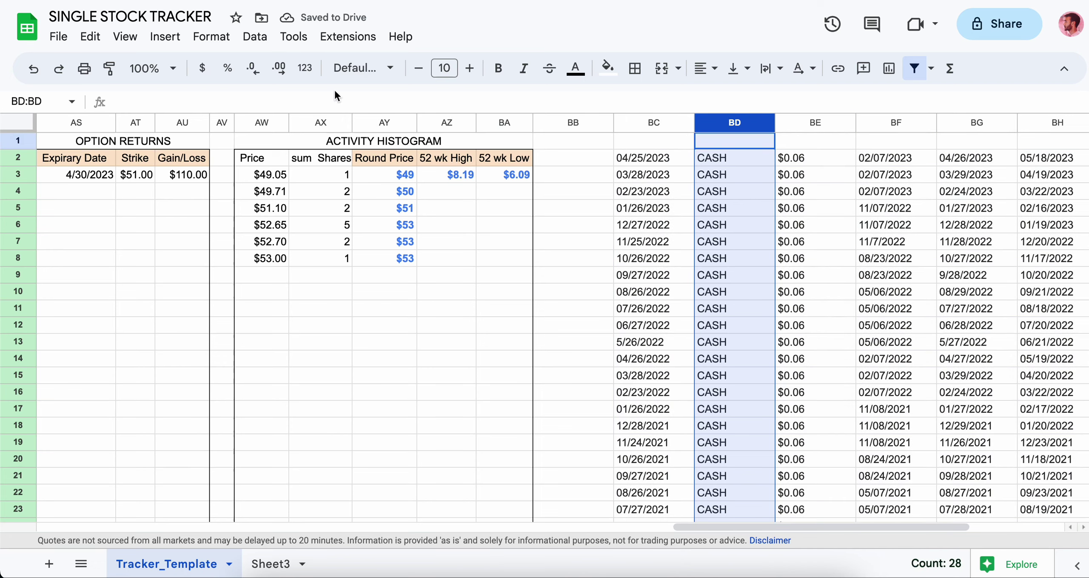
pyautogui.rightClick(722, 124)
pyautogui.click(825, 250)
# Copy the ex-dates and dividend amounts in BC2:BD29 into the Dividend Activity table, starting at O3
pyautogui.moveTo(638, 158); pyautogui.dragTo(730, 190)
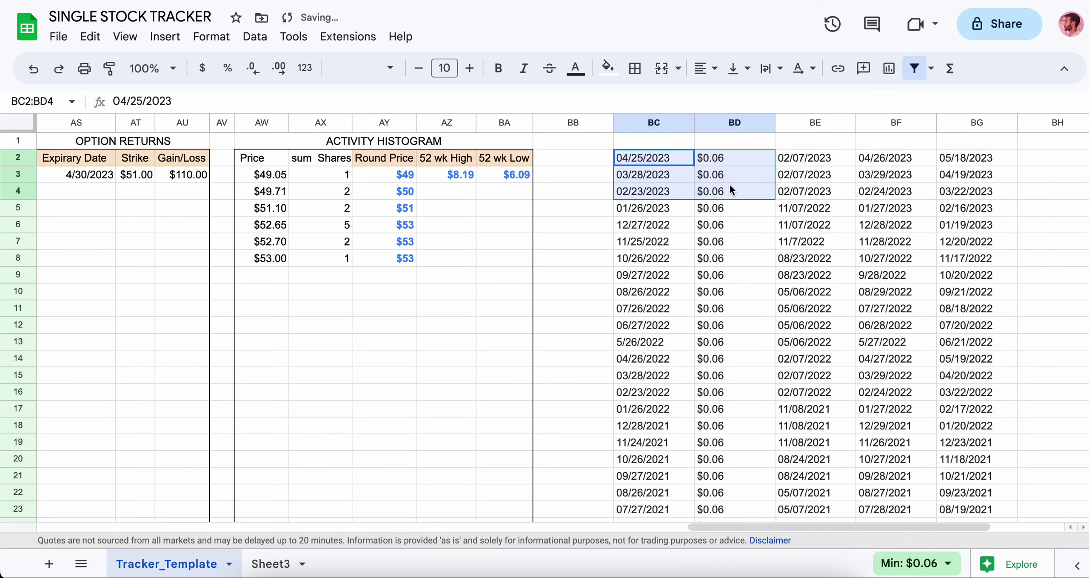
pyautogui.hotkey('ctrl', 'shift', 'Down')
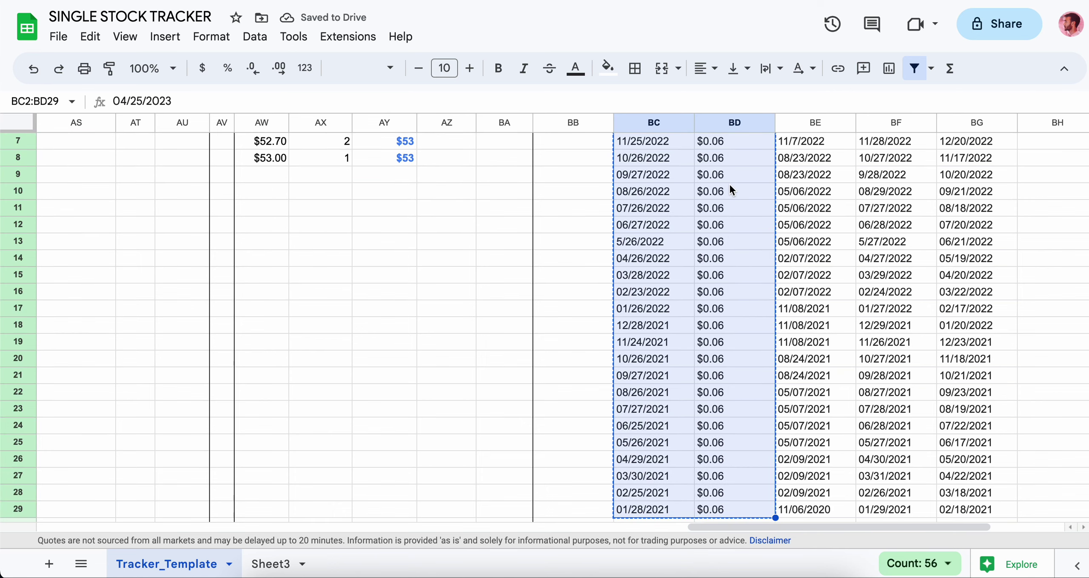
pyautogui.hotkey('ctrl', 'Up')
pyautogui.hotkey('ctrl', 'Left')
pyautogui.hotkey('ctrl', 'Left')
pyautogui.hotkey('ctrl', 'Left')
pyautogui.hotkey('ctrl', 'Left')
pyautogui.hotkey('ctrl', 'Left')
pyautogui.hotkey('ctrl', 'Left')
pyautogui.hotkey('ctrl', 'Left')
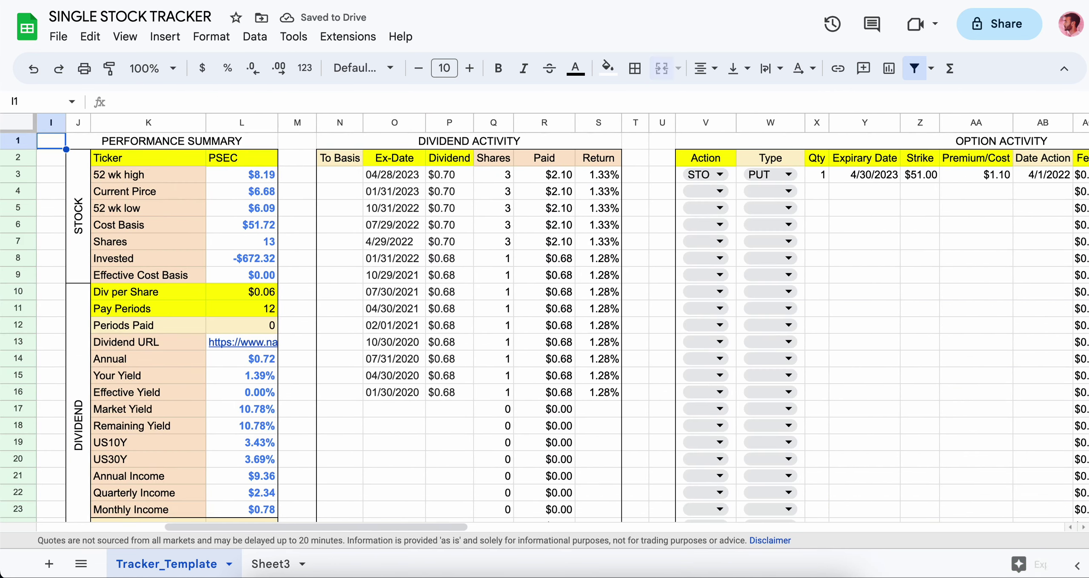
pyautogui.click(857, 175)
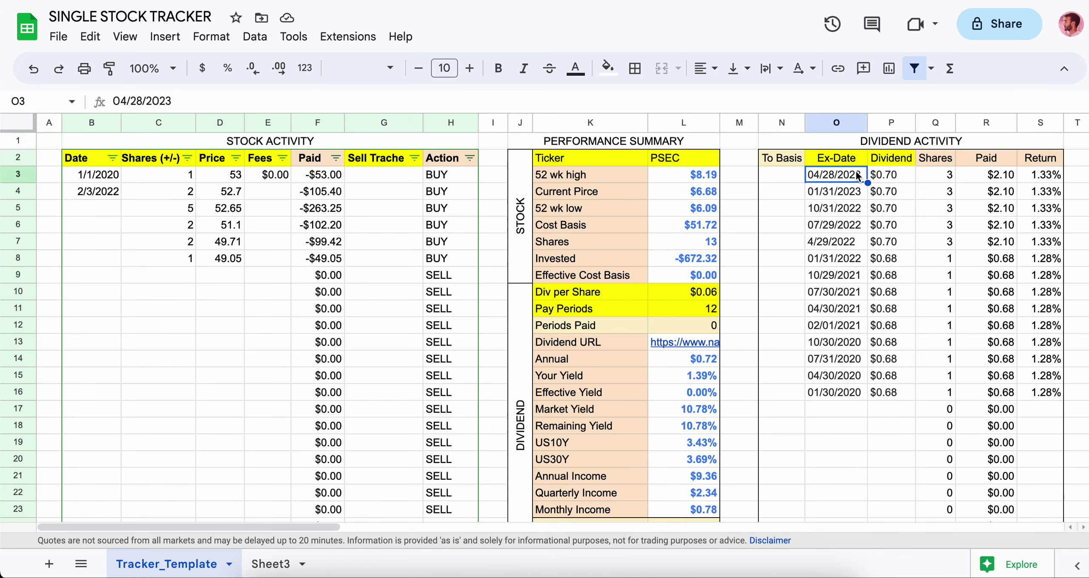
pyautogui.hotkey('ctrl', 'v')
pyautogui.click(865, 229)
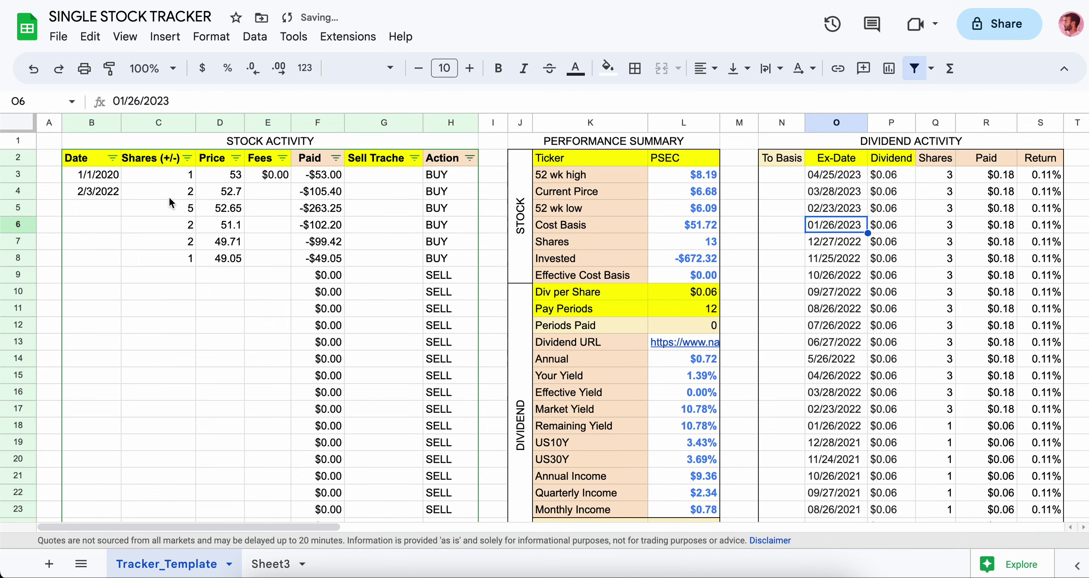
# Set the first purchase in Stock Activity to 1000 shares at a price of 8.18
pyautogui.click(214, 178)
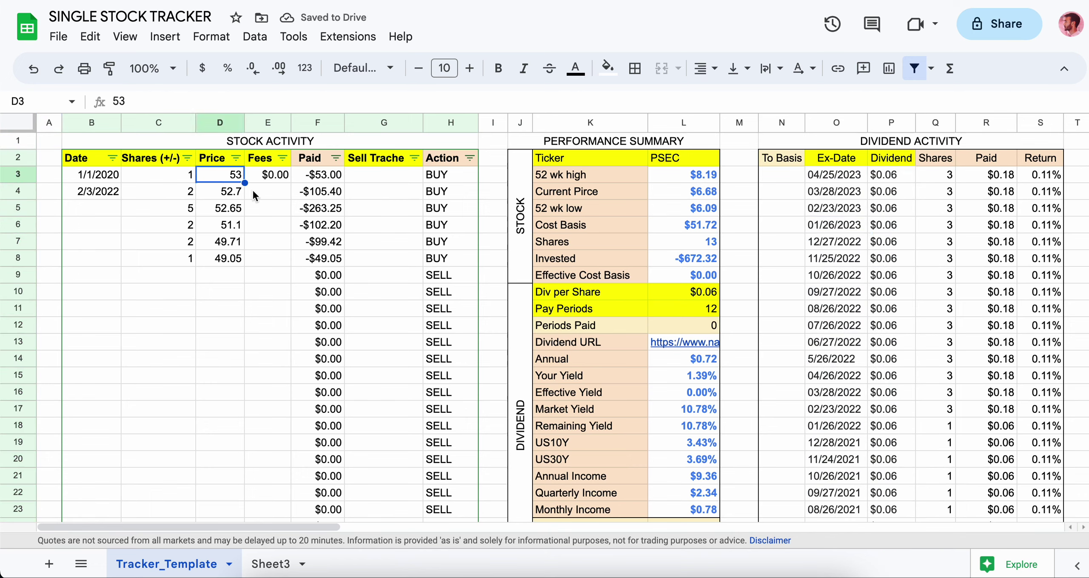
pyautogui.click(670, 181)
pyautogui.click(228, 181)
pyautogui.write('8.18')
pyautogui.press('Left')
pyautogui.write('1000')
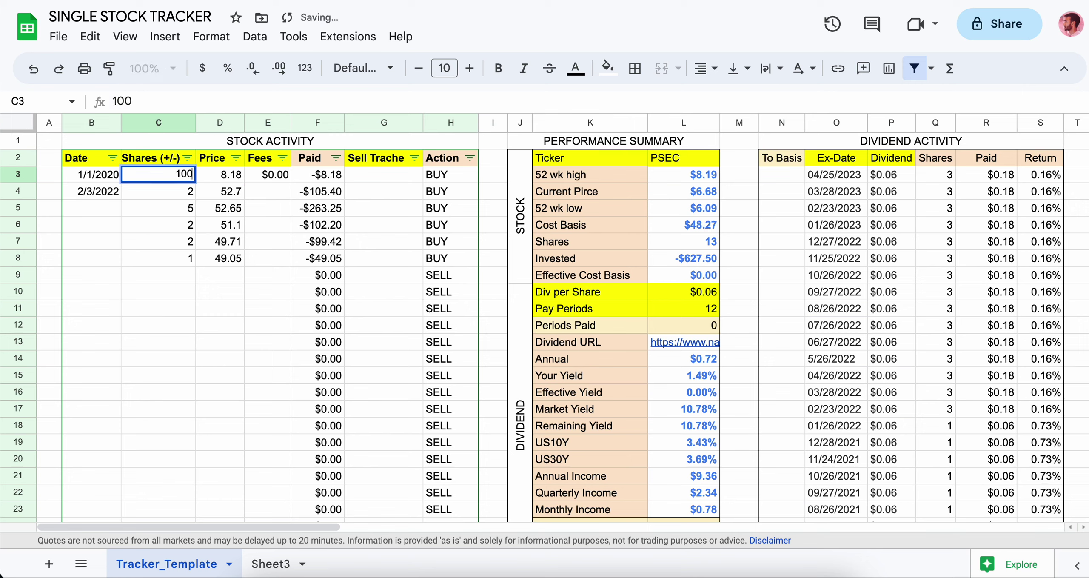
pyautogui.press('Return')
# Clear the remaining purchases' shares and prices in C4:D8 and the date in B4
pyautogui.hotkey('shift', 'Right')
pyautogui.hotkey('shift', 'Down')
pyautogui.hotkey('shift', 'Down')
pyautogui.hotkey('shift', 'Down')
pyautogui.hotkey('shift', 'Down')
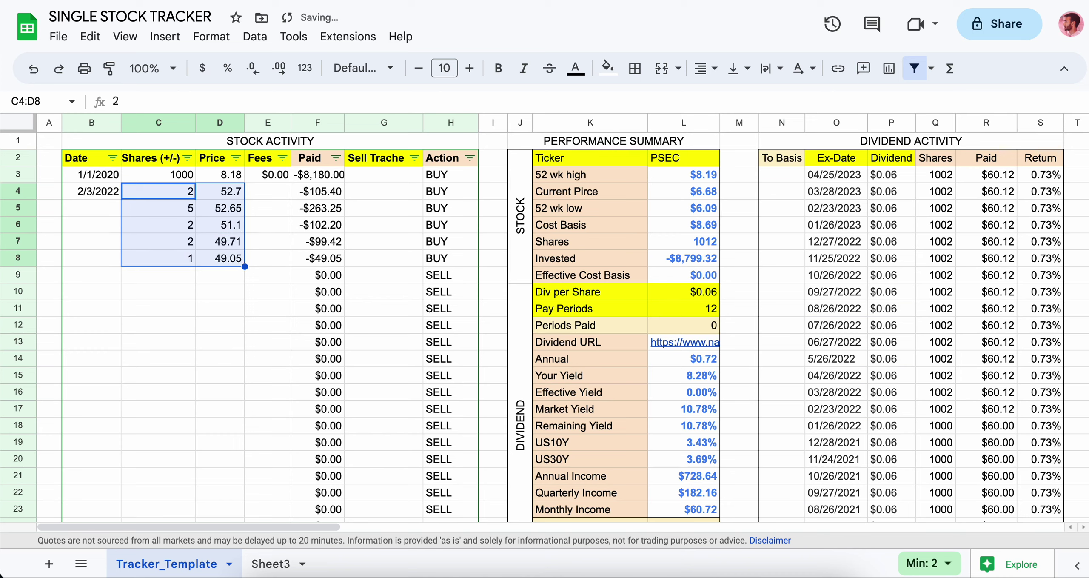
pyautogui.press('Delete')
pyautogui.press('Up')
pyautogui.click(92, 191)
pyautogui.press('Delete')
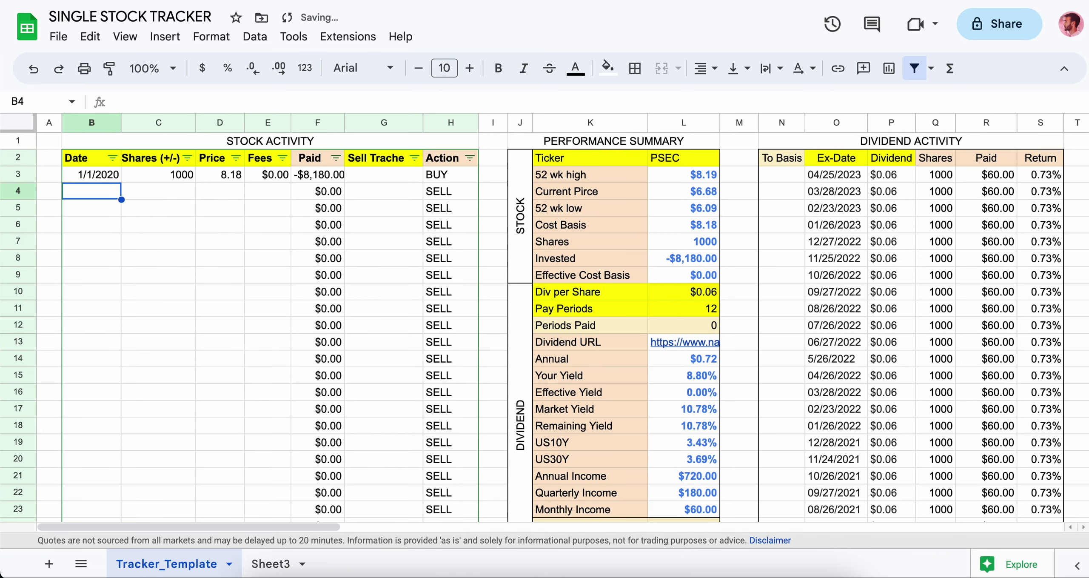
# Check the oldest dividend entry in row 30 and set the first purchase's date to 1/1/2021
pyautogui.scroll(-6, 596, 276)
pyautogui.scroll(6, 766, 336)
pyautogui.click(333, 176)
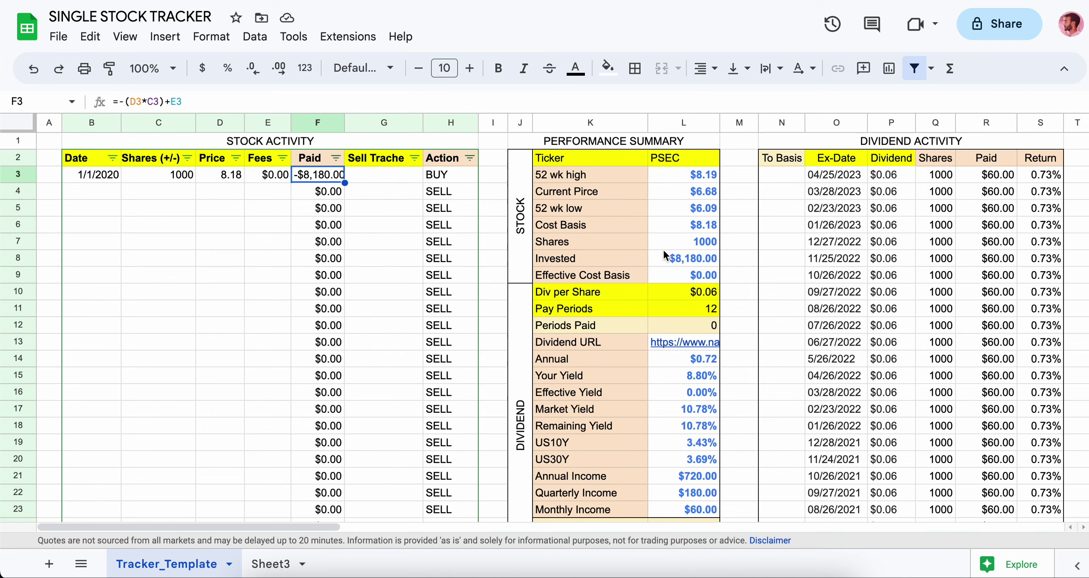
pyautogui.scroll(-2, 722, 295)
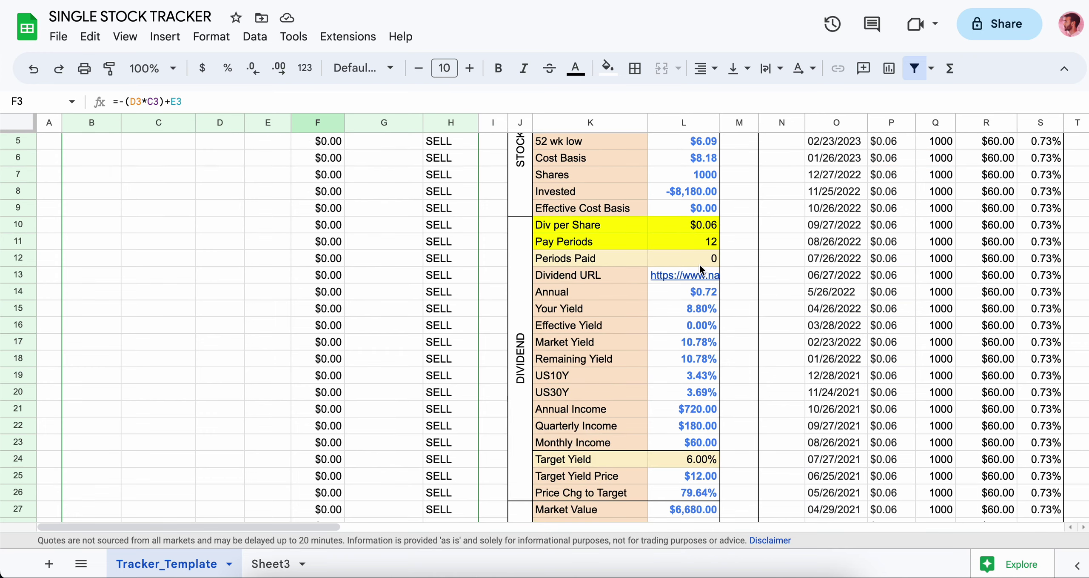
pyautogui.scroll(-7, 700, 269)
pyautogui.scroll(2, 981, 290)
pyautogui.click(1022, 292)
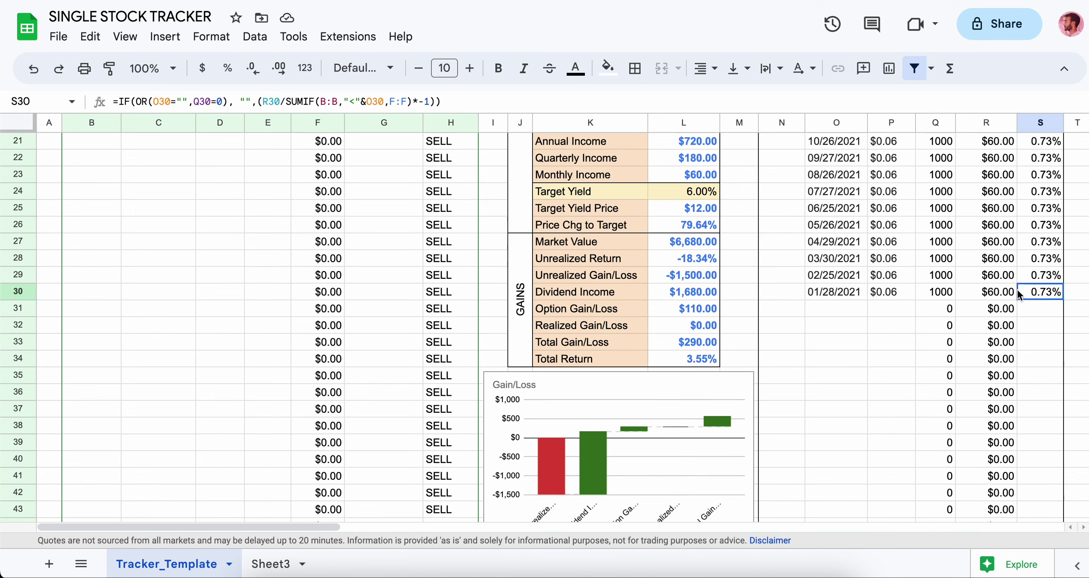
pyautogui.moveTo(1018, 291); pyautogui.dragTo(836, 227)
pyautogui.scroll(3, 936, 341)
pyautogui.click(936, 460)
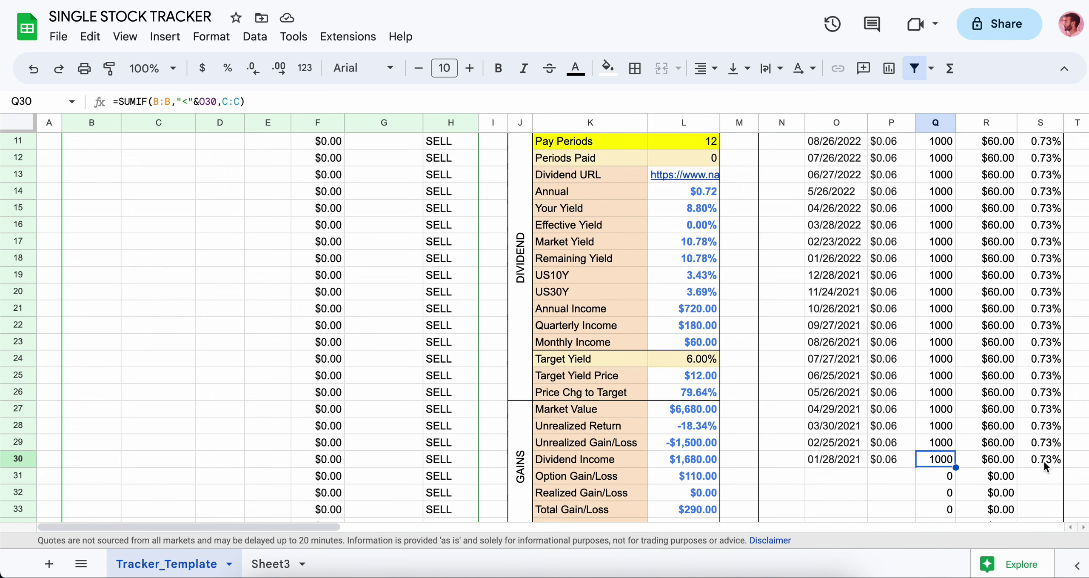
pyautogui.moveTo(1043, 459); pyautogui.dragTo(827, 461)
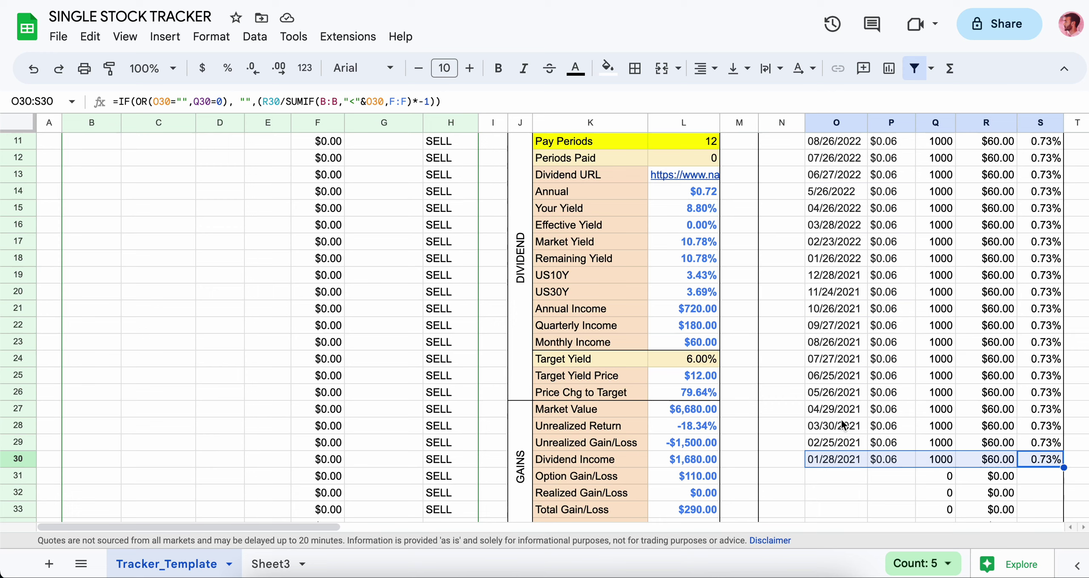
pyautogui.scroll(3, 840, 422)
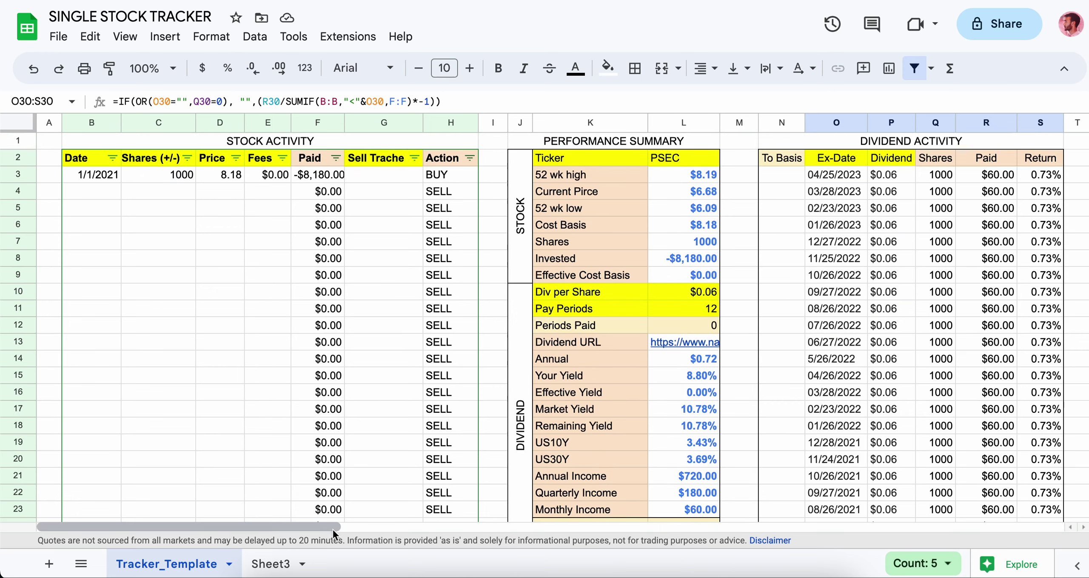
# Clear the sample put entry in V3:AB3 of the Option Activity table and return to Stock Activity
pyautogui.moveTo(332, 528); pyautogui.dragTo(615, 507)
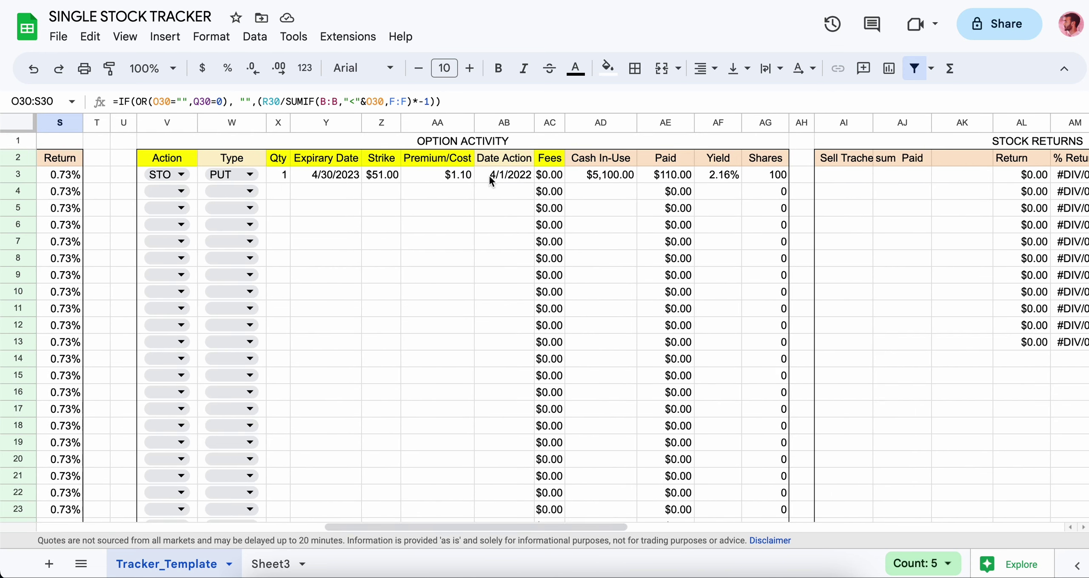
pyautogui.moveTo(489, 173); pyautogui.dragTo(167, 175)
pyautogui.press('Delete')
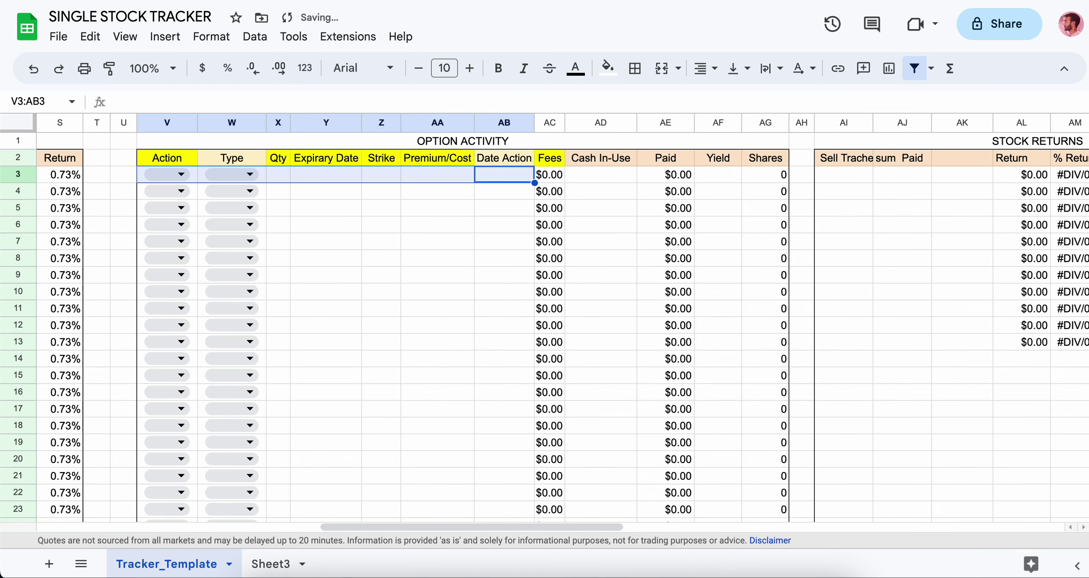
pyautogui.click(353, 388)
pyautogui.moveTo(457, 525); pyautogui.dragTo(178, 546)
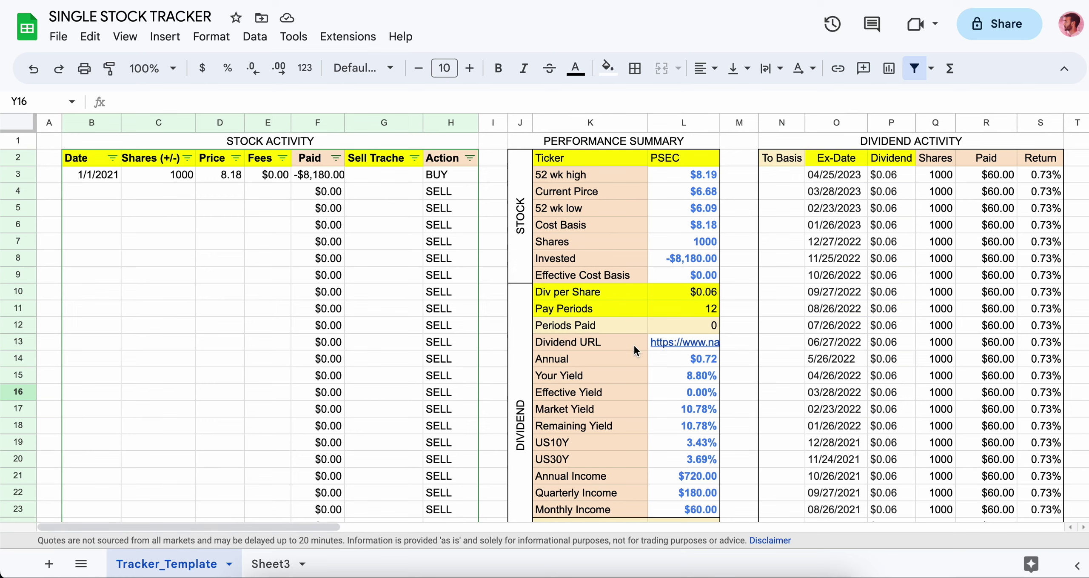
# Examine the Gain/Loss chart and compare Unrealized Return, Unrealized Gain/Loss, Dividend Income and Total Return in the Gains section
pyautogui.scroll(-8, 629, 343)
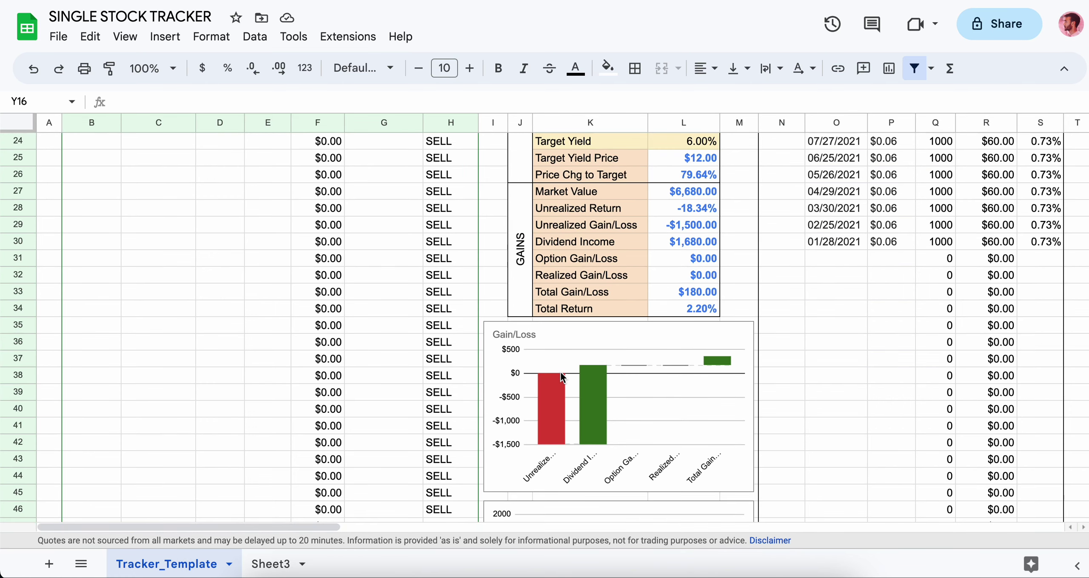
pyautogui.click(558, 437)
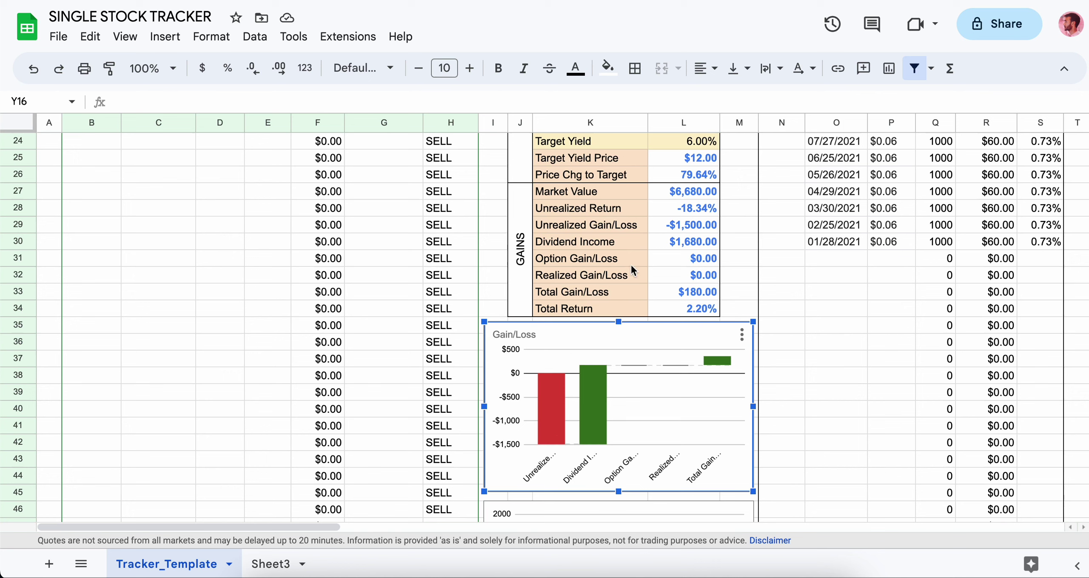
pyautogui.moveTo(595, 221); pyautogui.dragTo(700, 225)
pyautogui.moveTo(591, 208); pyautogui.dragTo(717, 242)
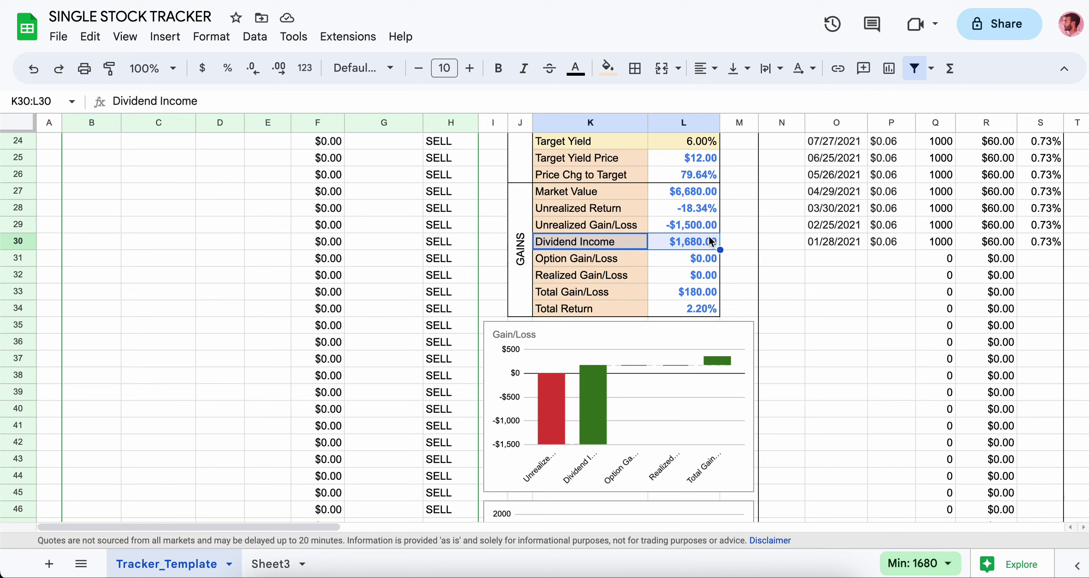
pyautogui.moveTo(579, 309); pyautogui.dragTo(688, 312)
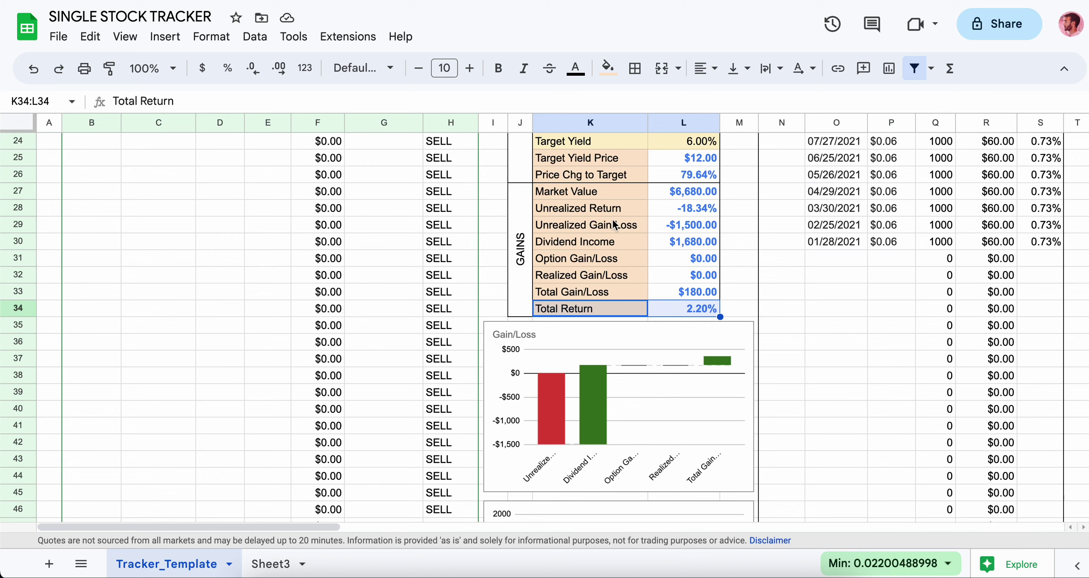
pyautogui.moveTo(598, 210); pyautogui.dragTo(687, 215)
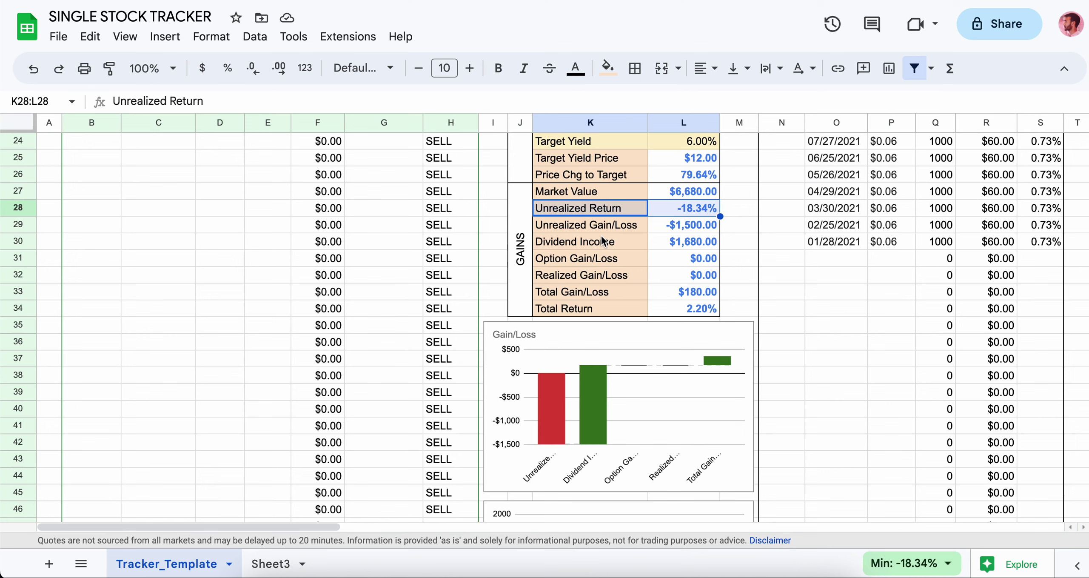
pyautogui.moveTo(604, 243); pyautogui.dragTo(693, 223)
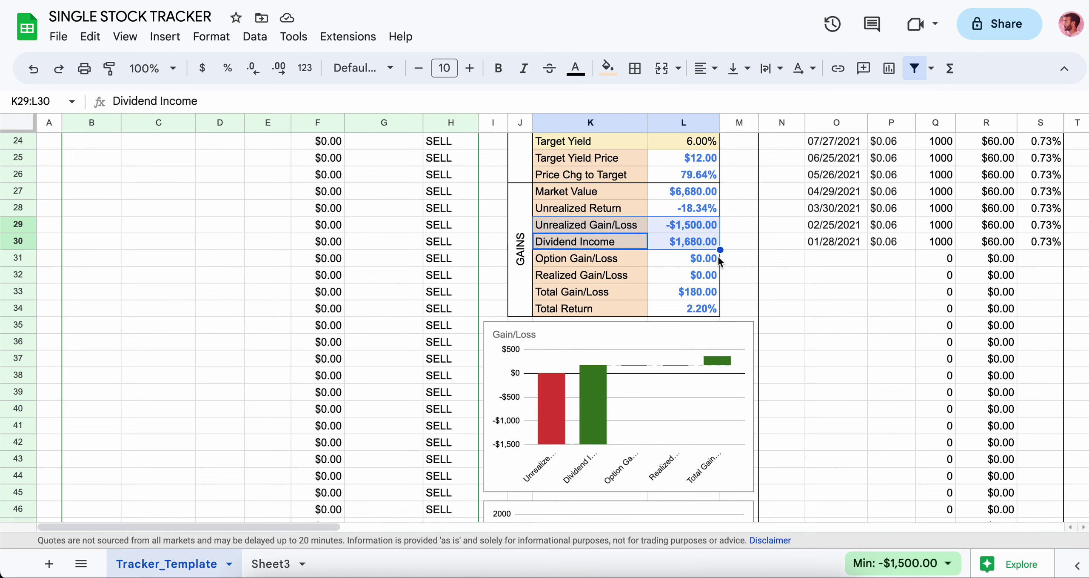
# Check the 52-week high formula and set the first purchase's price to 6.75
pyautogui.scroll(5, 724, 262)
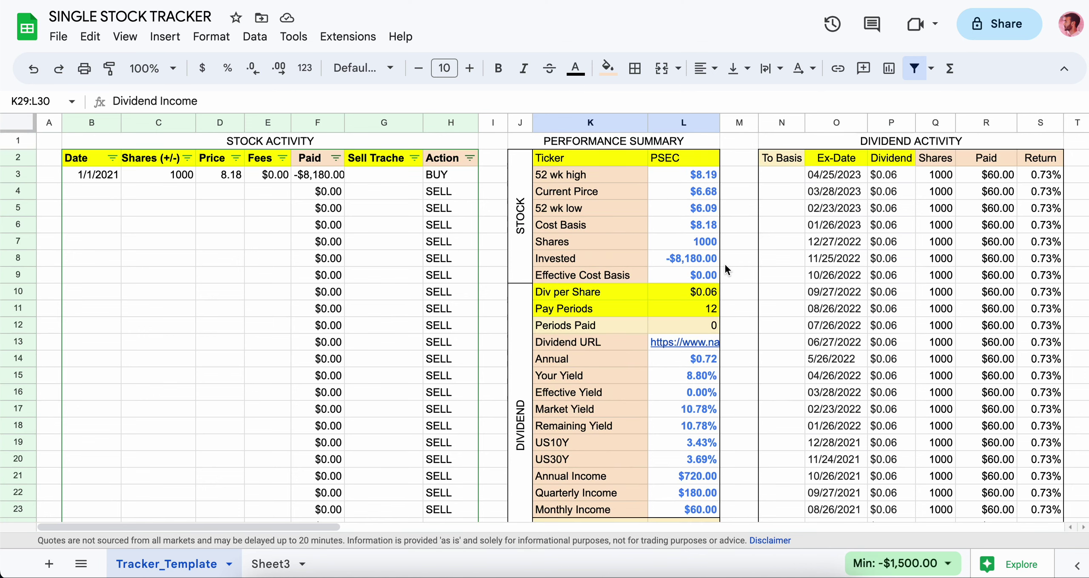
pyautogui.click(686, 172)
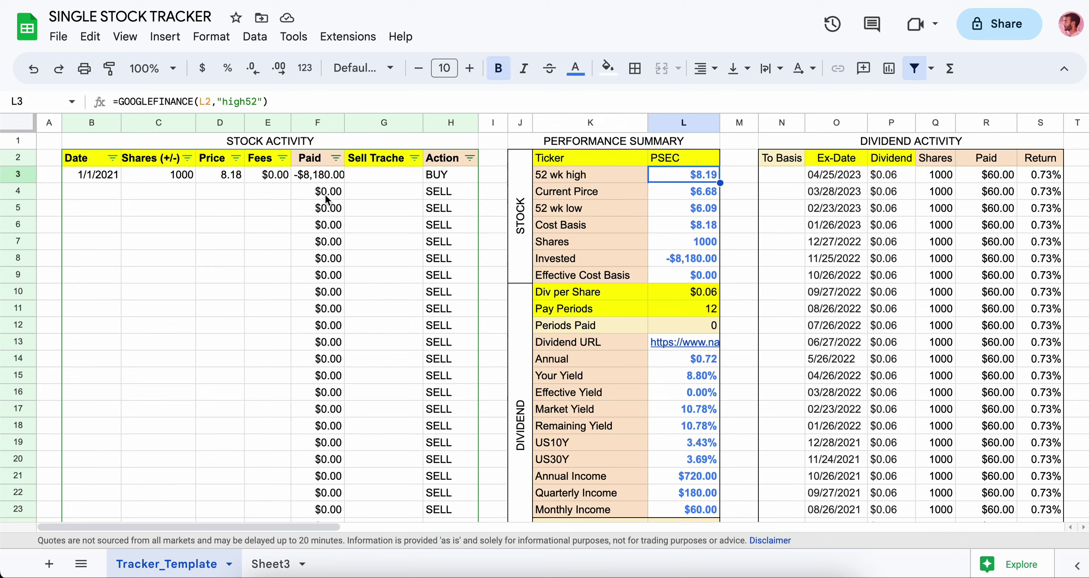
pyautogui.click(220, 174)
pyautogui.write('6.75')
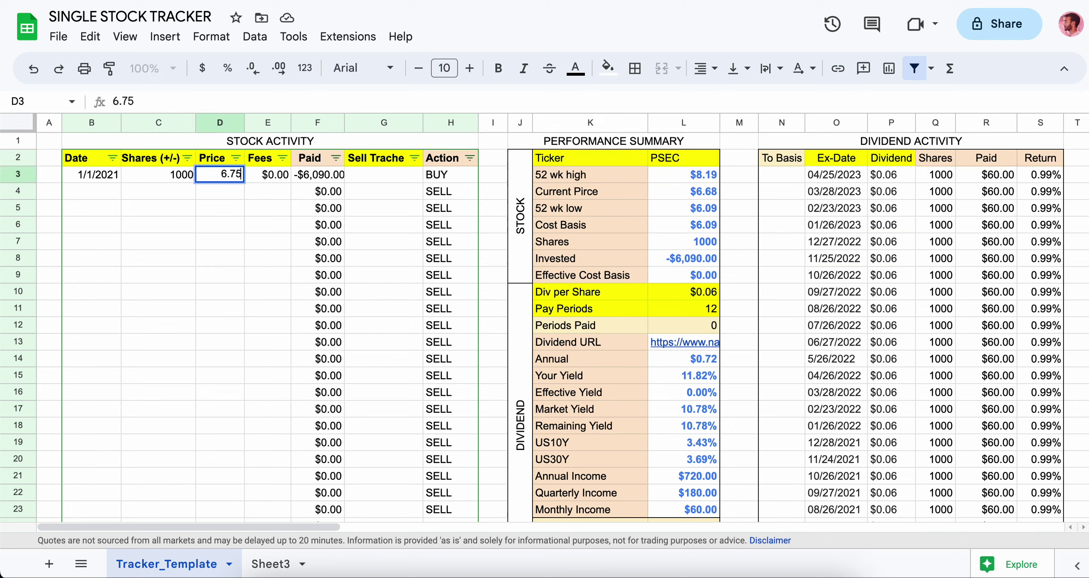
pyautogui.press('Return')
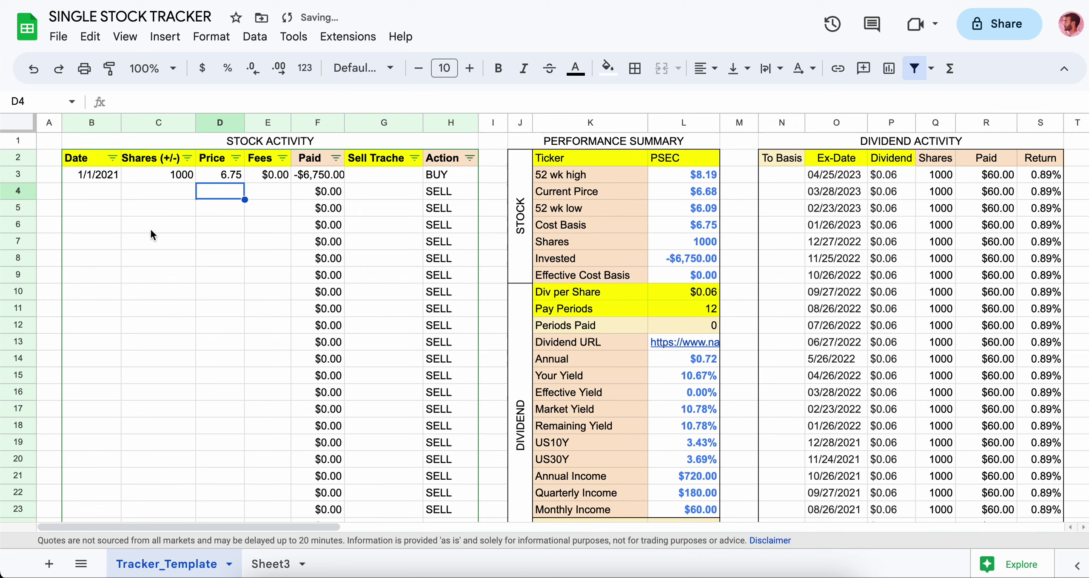
# Examine the oldest dividend date, Unrealized Return, Total Gain/Loss and Total Return, and compare them with the Invested amount
pyautogui.scroll(-5, 915, 197)
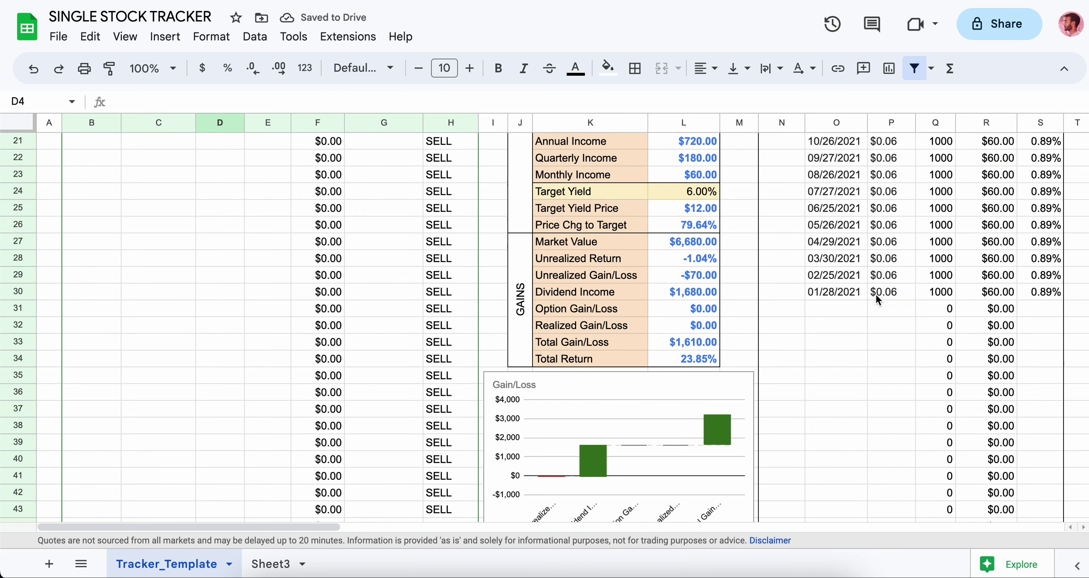
pyautogui.click(862, 293)
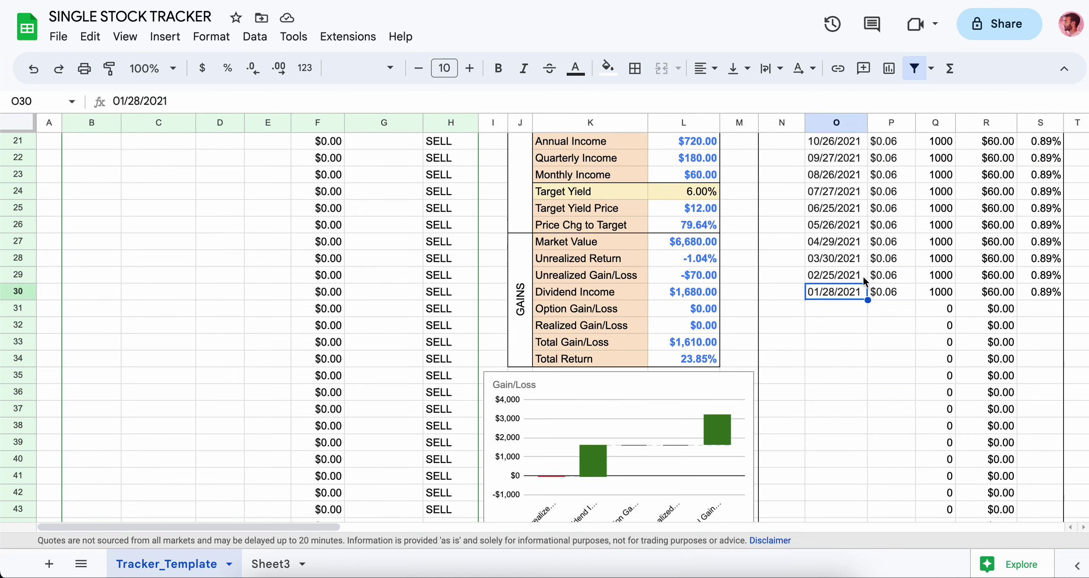
pyautogui.moveTo(602, 259); pyautogui.dragTo(701, 263)
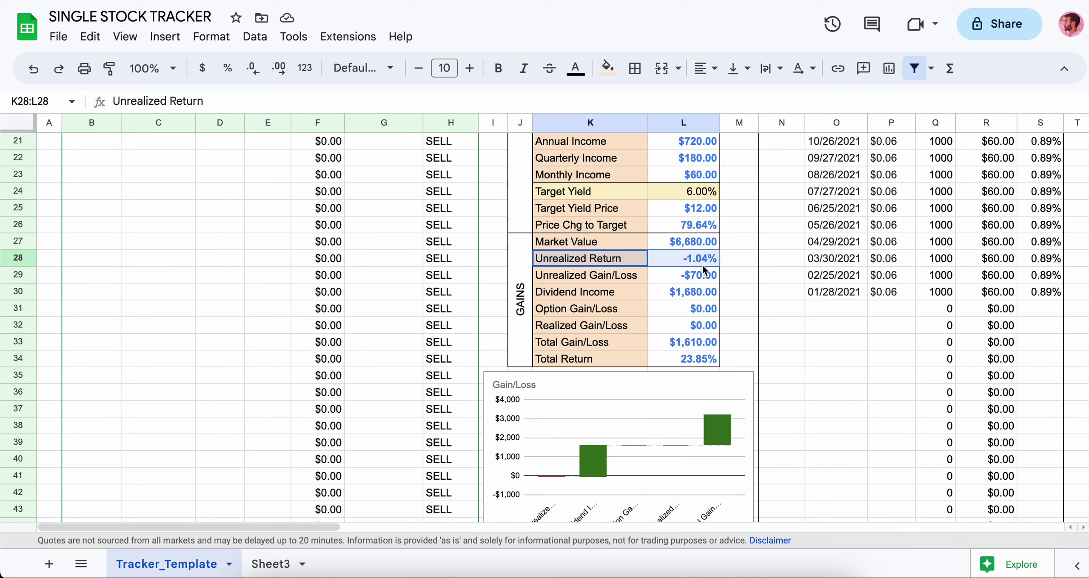
pyautogui.moveTo(611, 344); pyautogui.dragTo(688, 354)
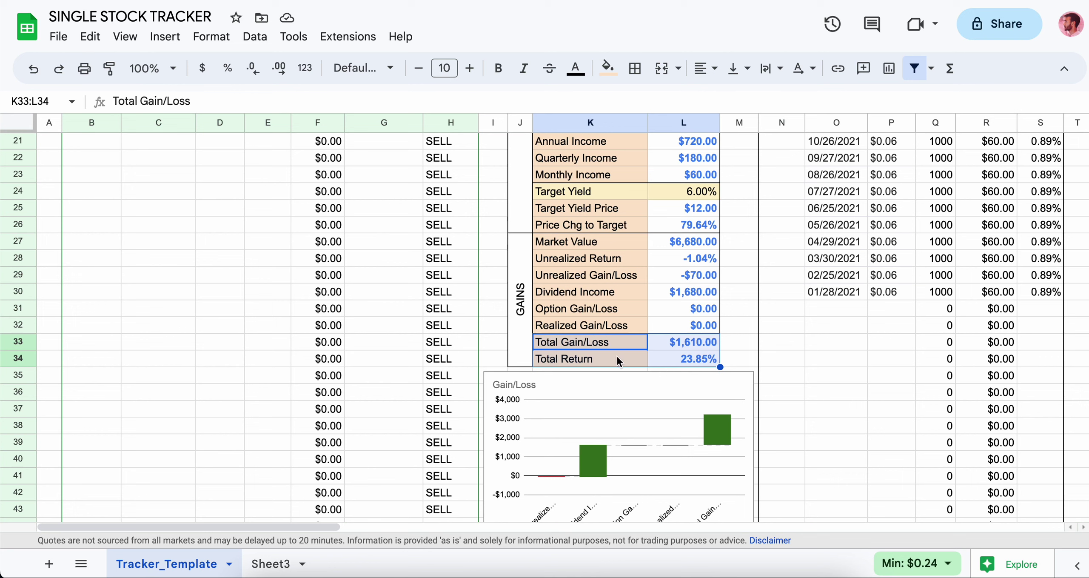
pyautogui.moveTo(617, 359); pyautogui.dragTo(706, 358)
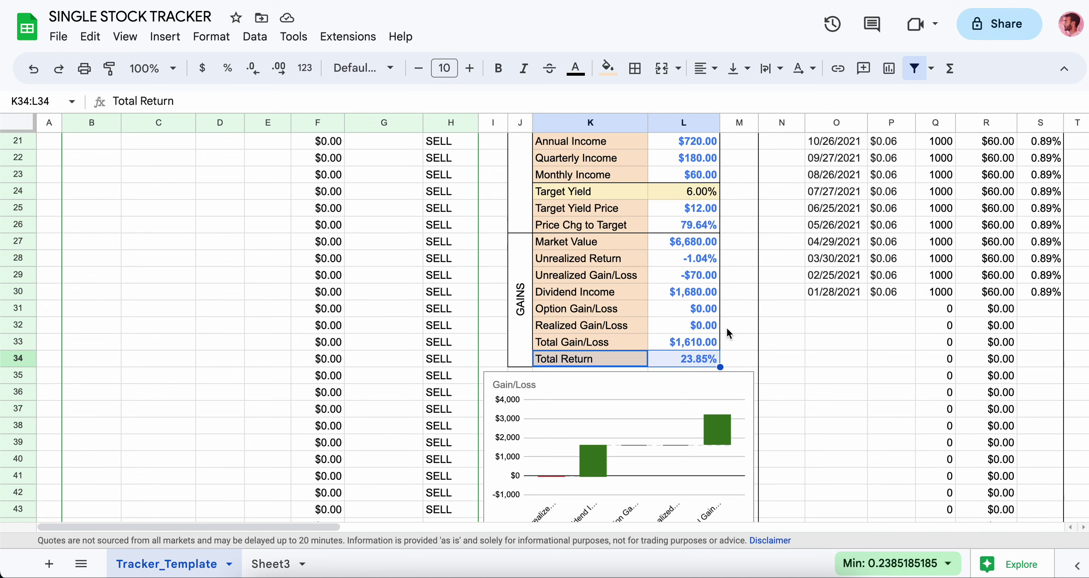
pyautogui.scroll(8, 726, 327)
pyautogui.moveTo(600, 257); pyautogui.dragTo(678, 259)
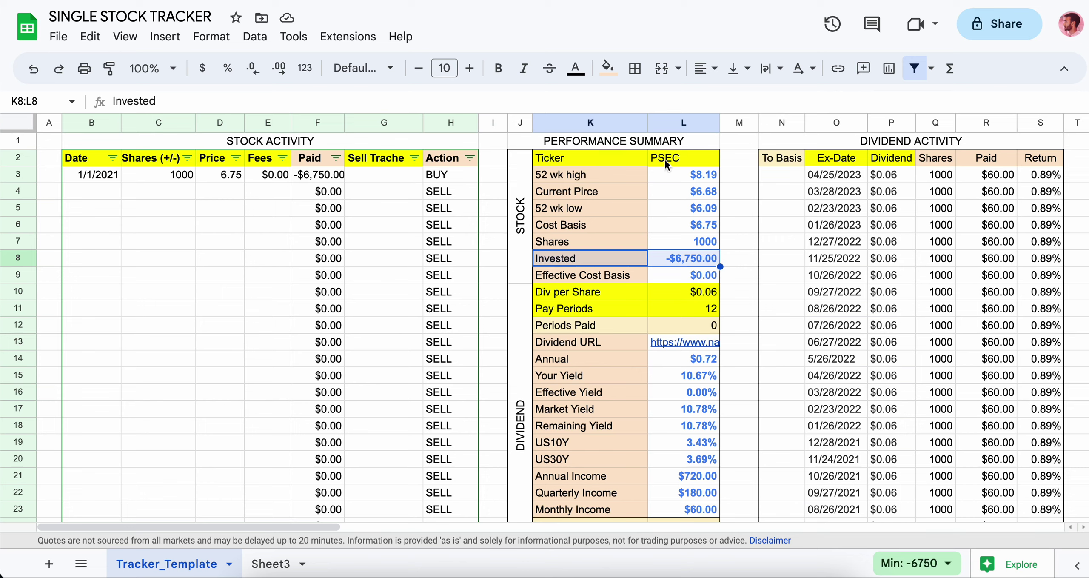
# Review the tracker's layout across the sheet, including Cost Basis, the Dividend Activity columns and the purchase price in D3
pyautogui.moveTo(325, 528); pyautogui.dragTo(393, 521)
pyautogui.moveTo(395, 254); pyautogui.dragTo(478, 257)
pyautogui.moveTo(369, 521); pyautogui.dragTo(289, 526)
pyautogui.click(613, 224)
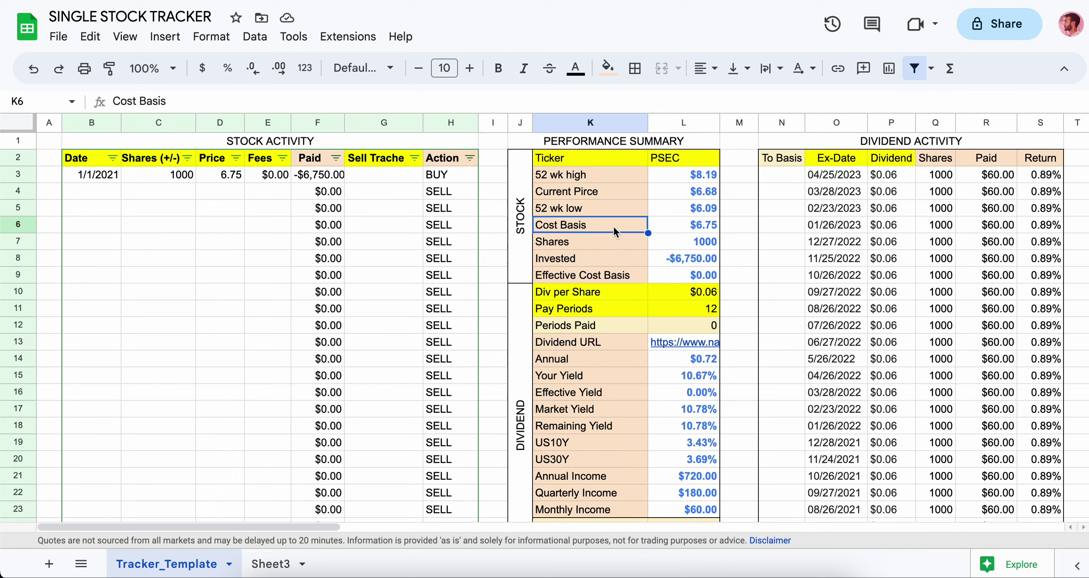
pyautogui.moveTo(784, 123); pyautogui.dragTo(1034, 122)
pyautogui.click(215, 179)
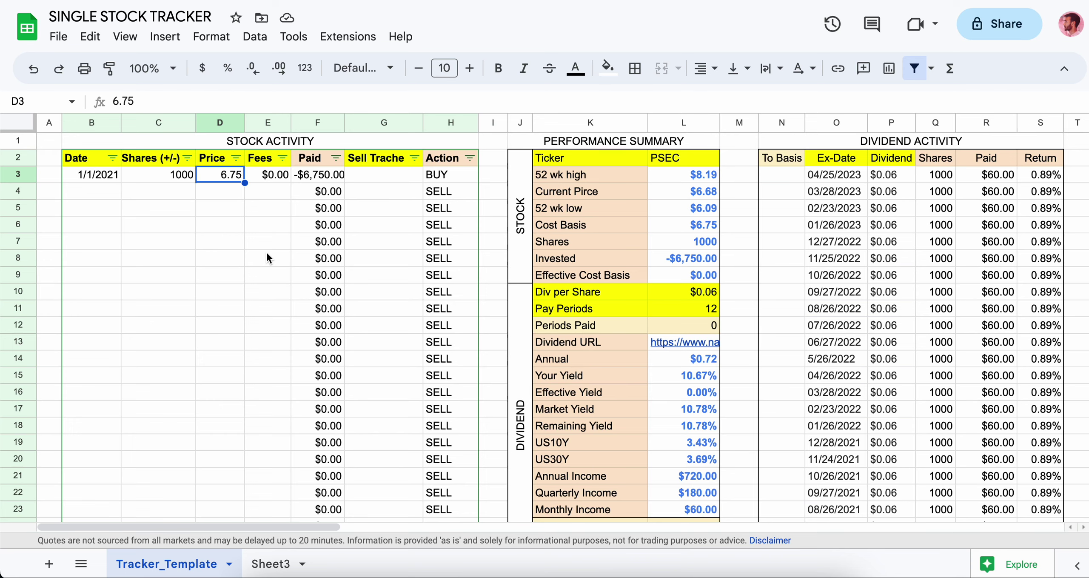
pyautogui.hscroll(5, 266, 250)
pyautogui.hscroll(-5, 272, 298)
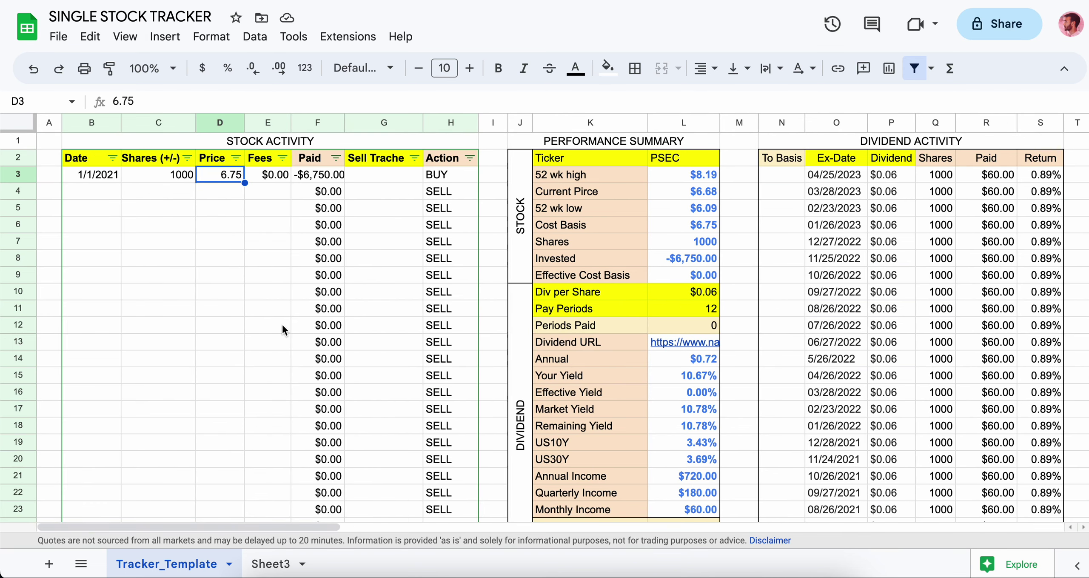